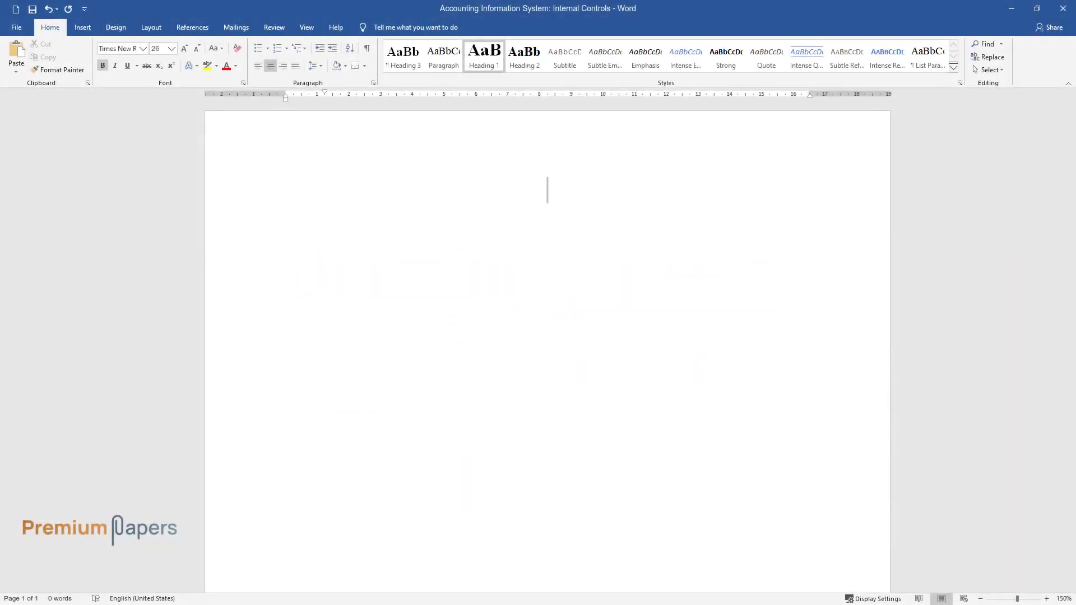
Type the title 'Accounting Information System: Internal Controls' with an 'Introduction' heading beneath it.
text(Accounting I)
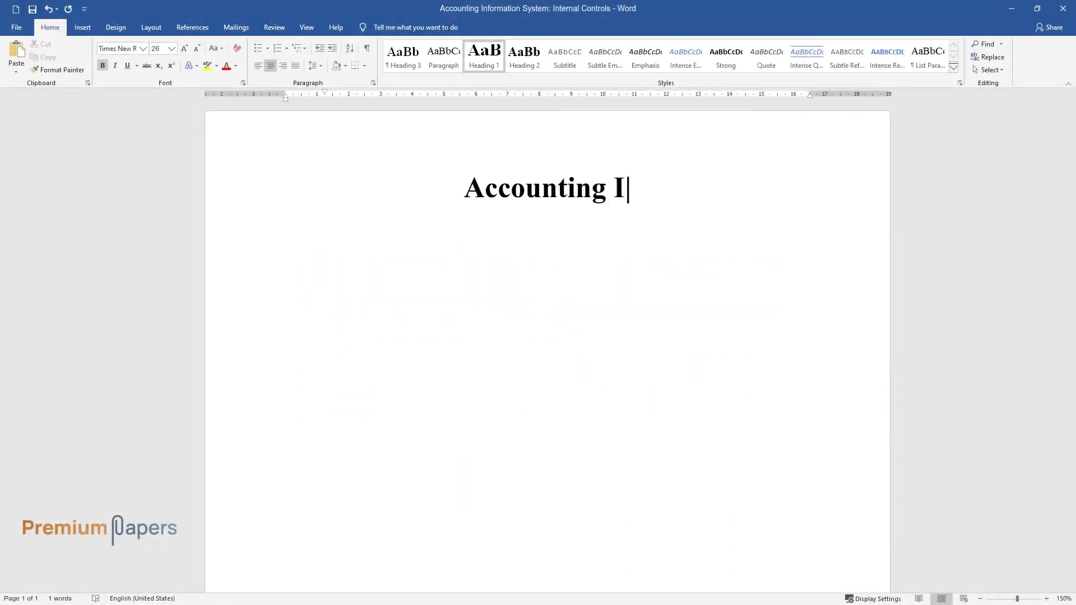
text(nformation System: Internal Controls)
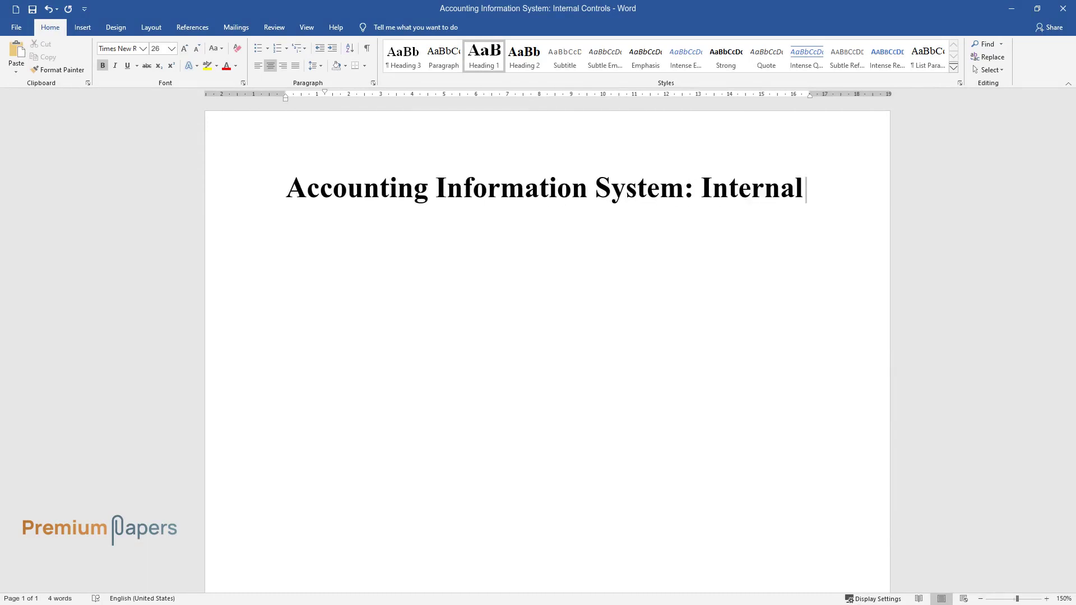
key(Return)
text(Introduction)
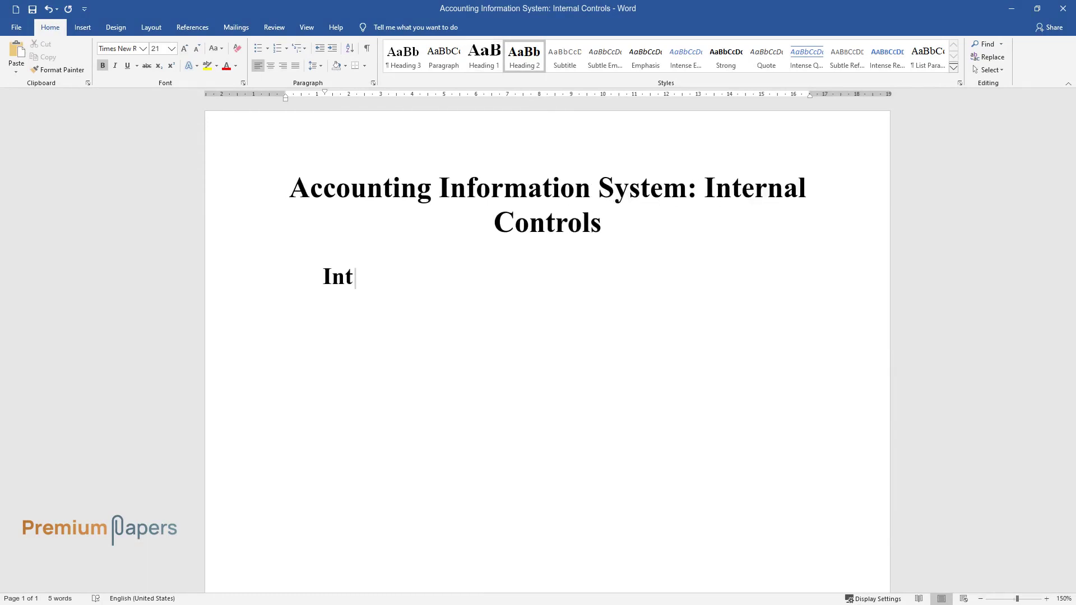
key(Return)
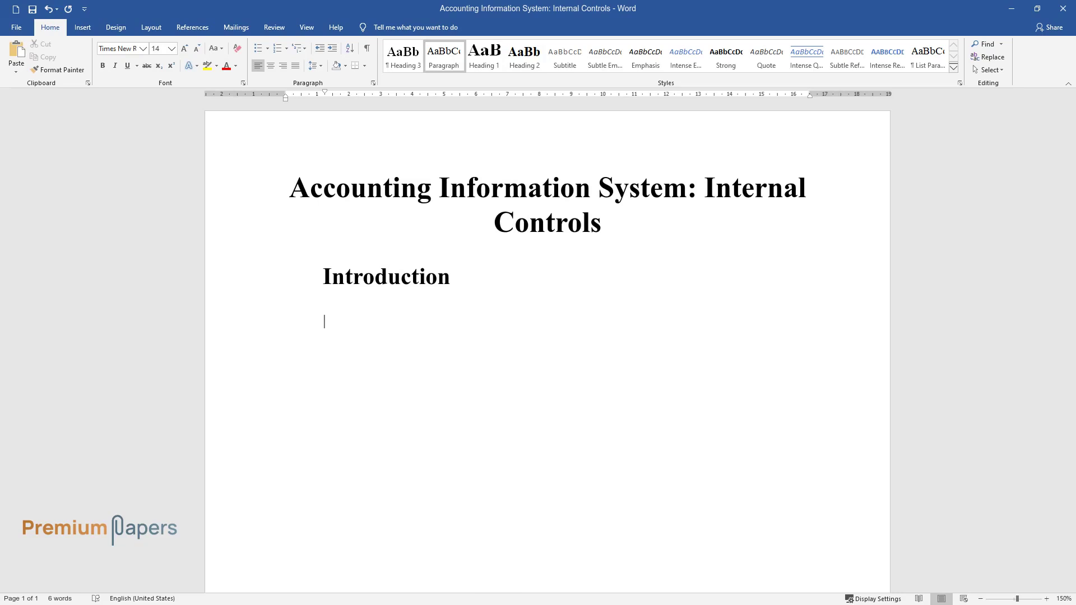
Write the 111-word Introduction paragraph, ending 'most modern accounting information systems are computer-based.'.
text(The advent of informatio)
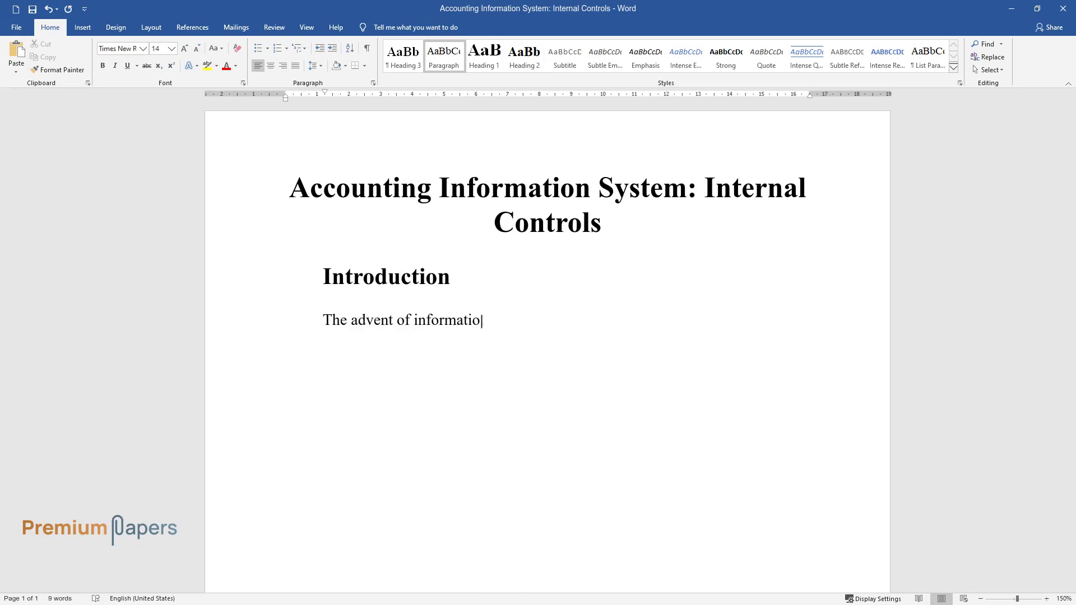
text(n technology has consistently led )
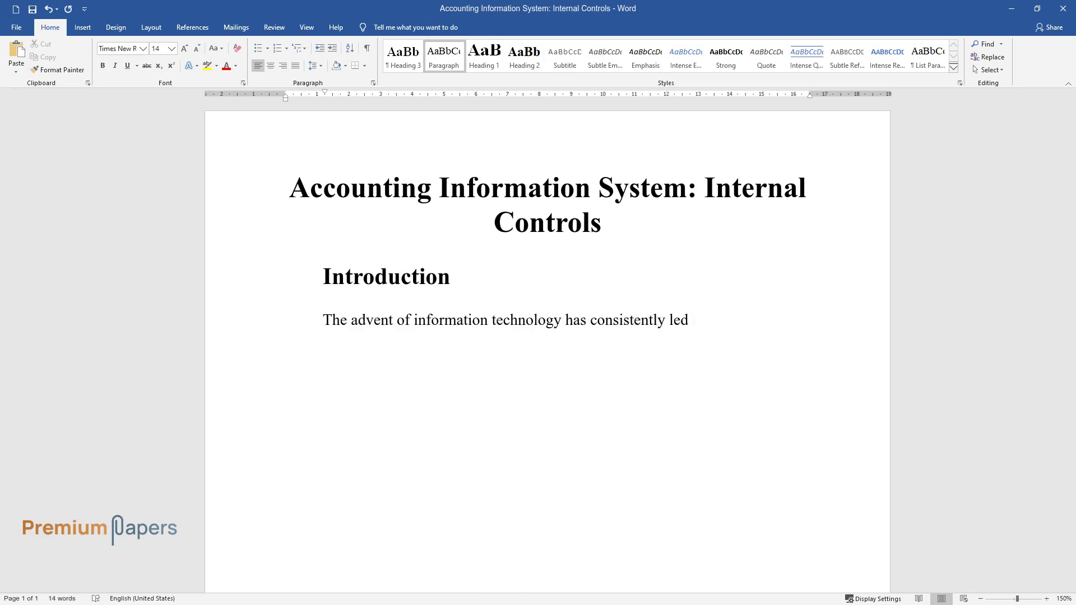
text(to the evolution of the business e)
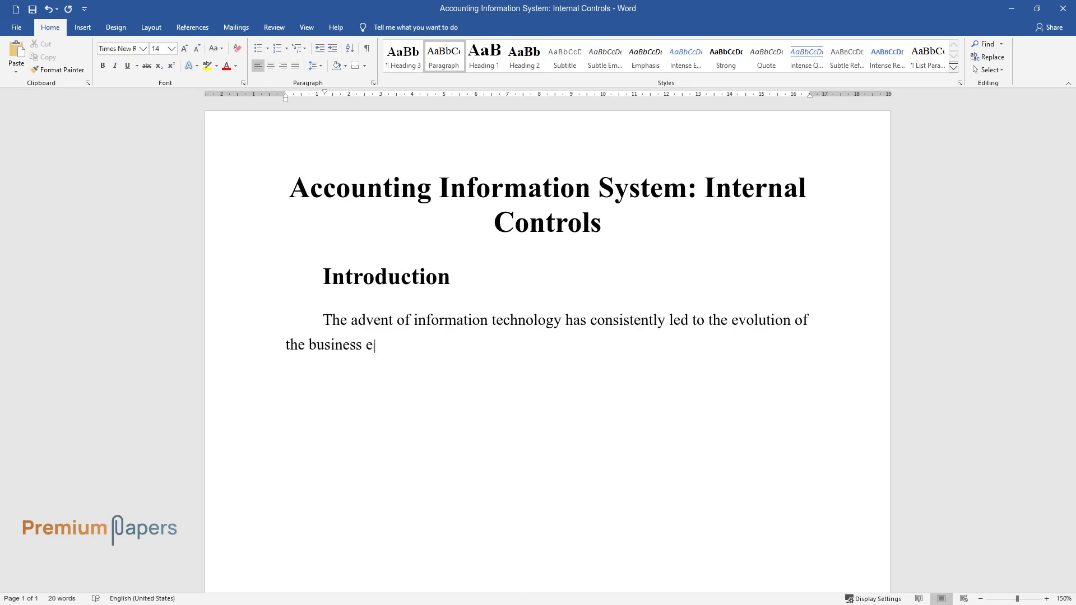
text(nvironment. An information system )
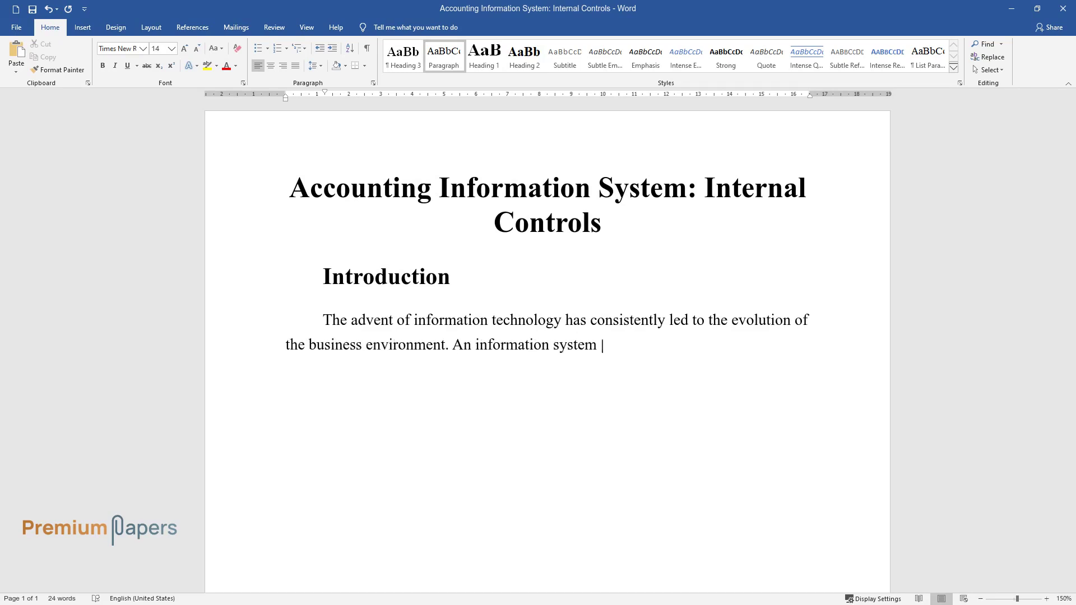
text(is any formal process involved wit)
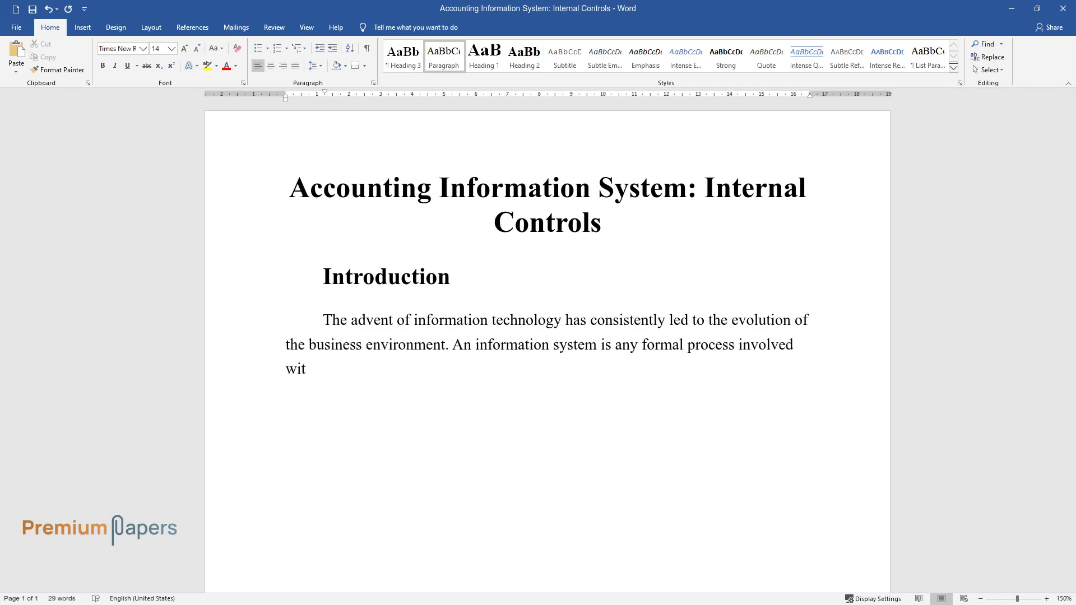
text(h the collection, processing, and)
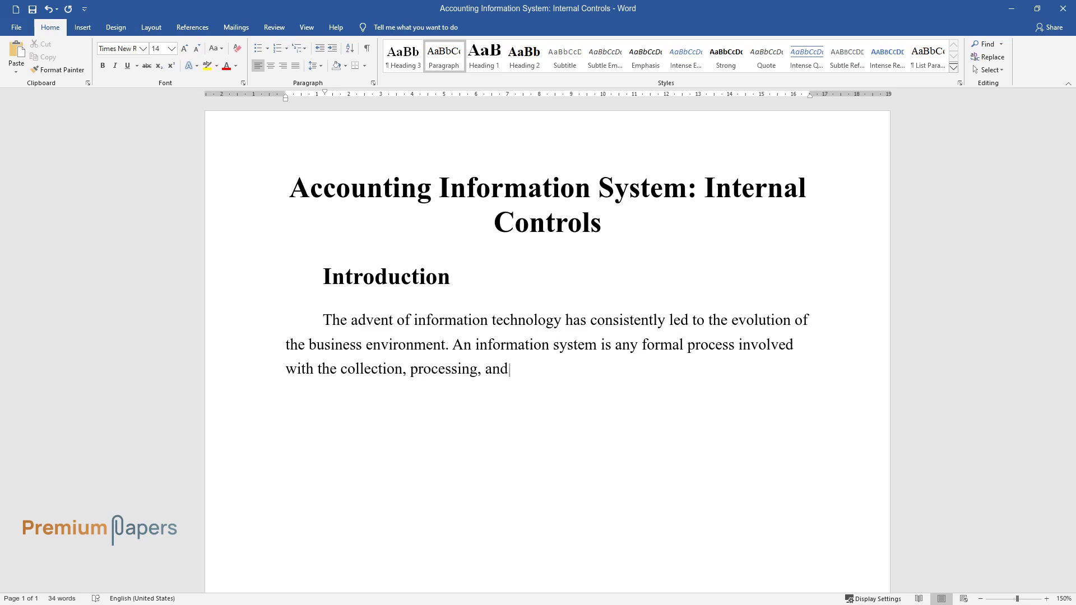
text( dissemination of information. It)
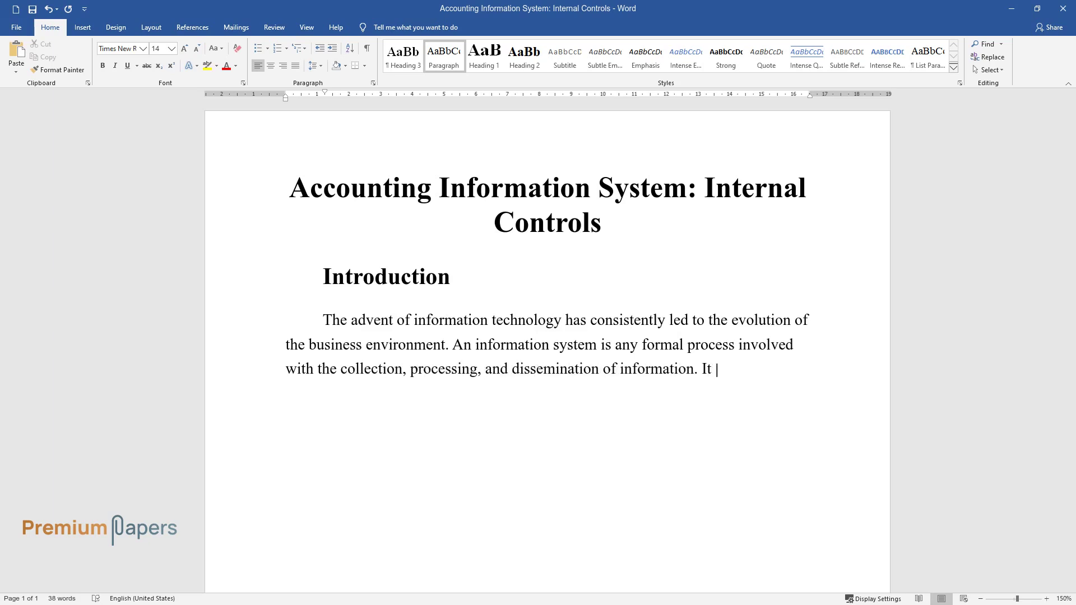
text( follows, therefore, that an accounting information system (A)
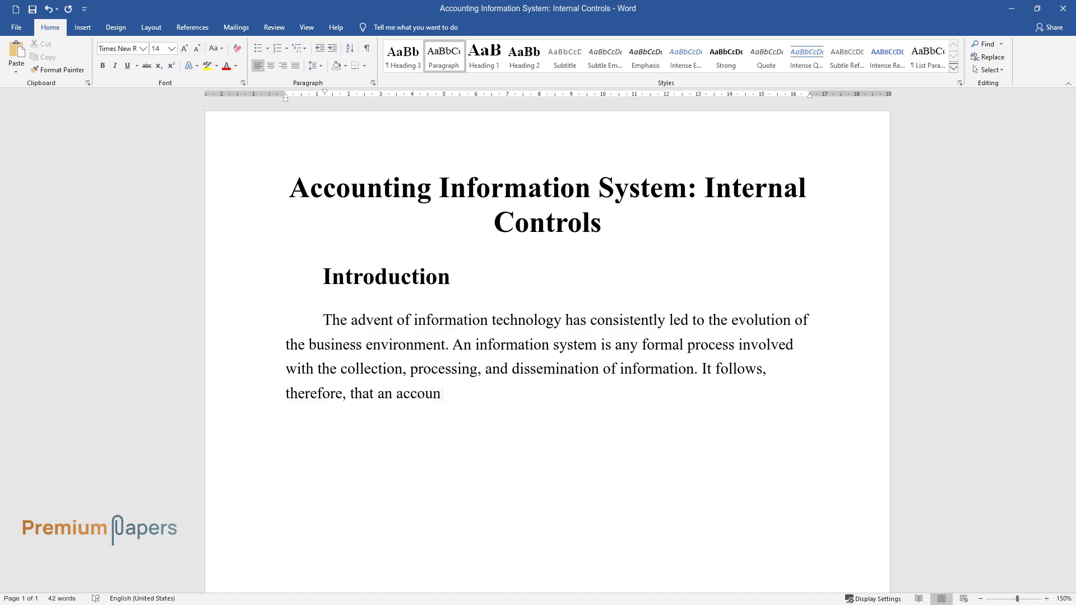
text(IS) is a)
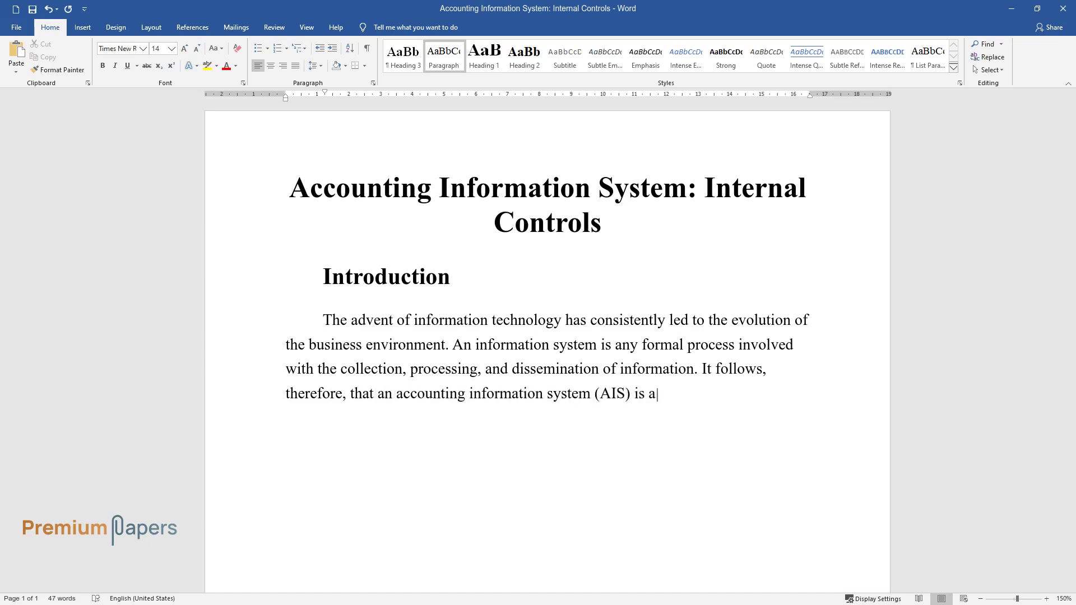
text(ny information system suite adopte)
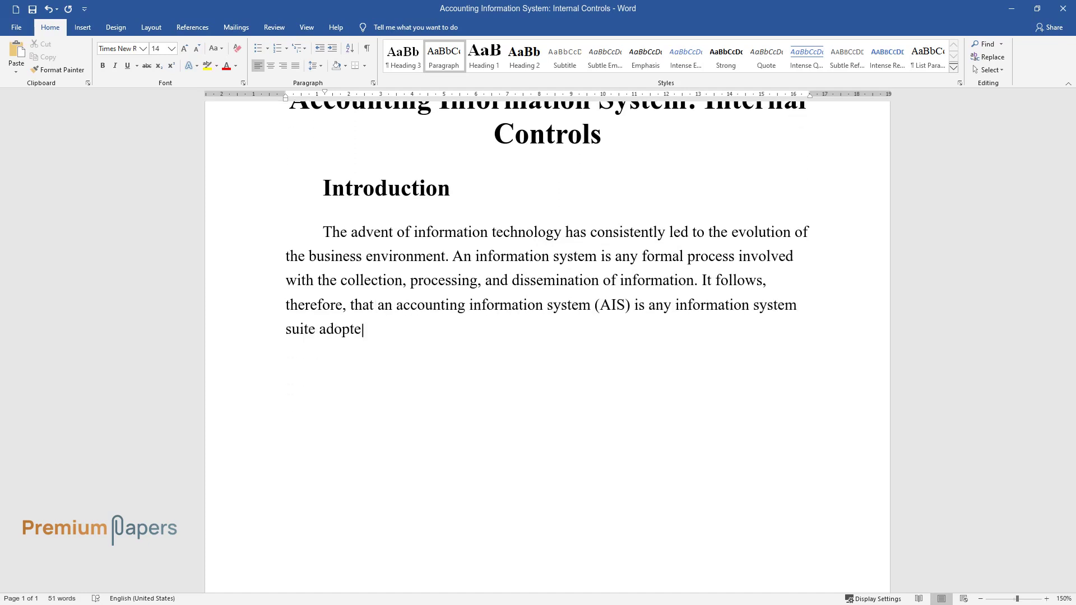
text(d within a business for accounting)
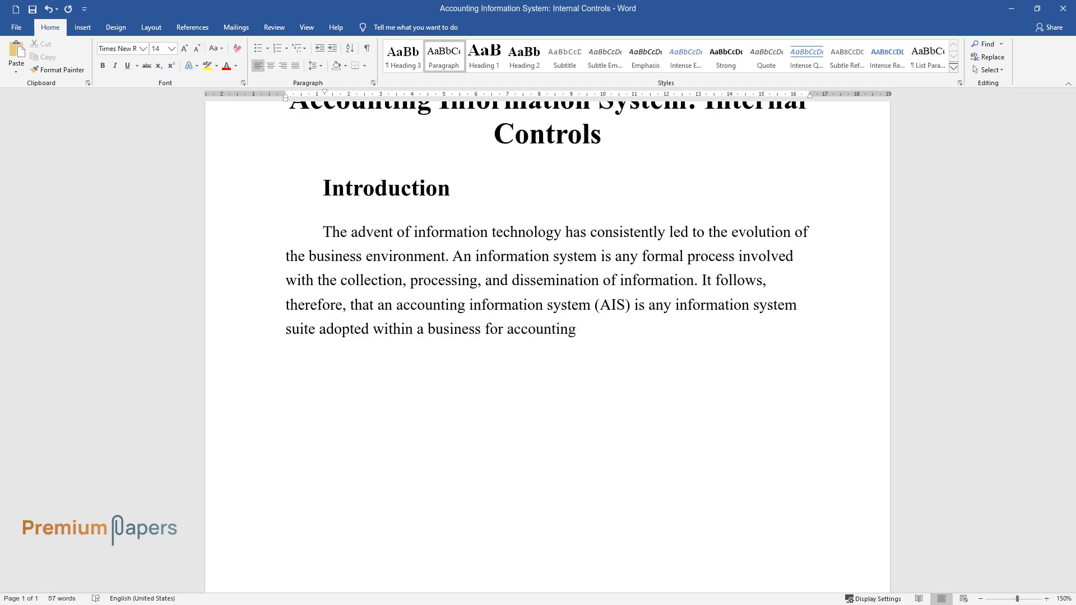
text( purposes. The primary use of an a)
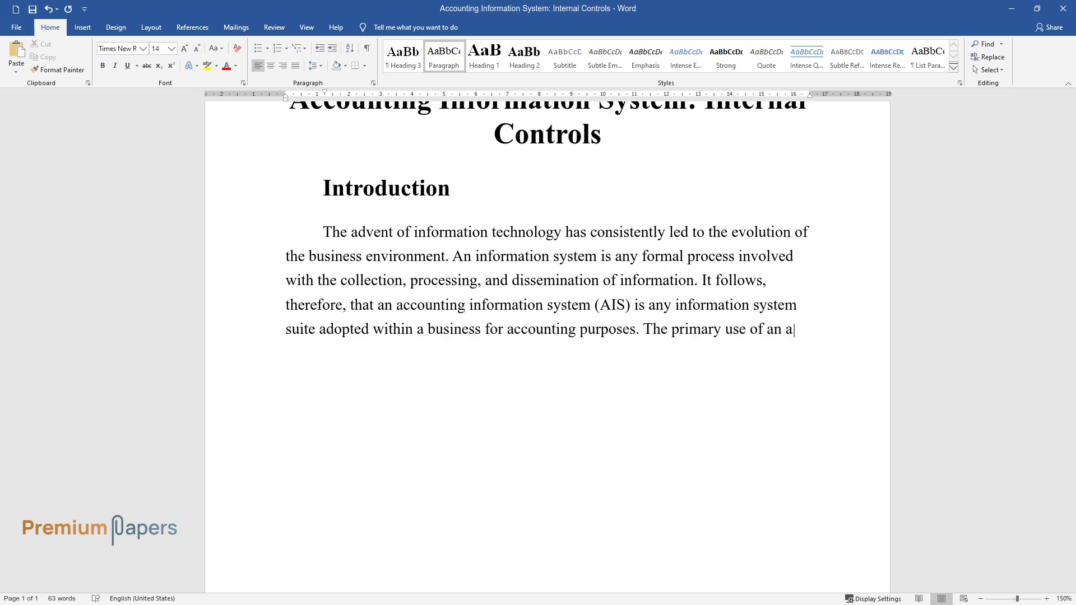
text(ccounting information system is th)
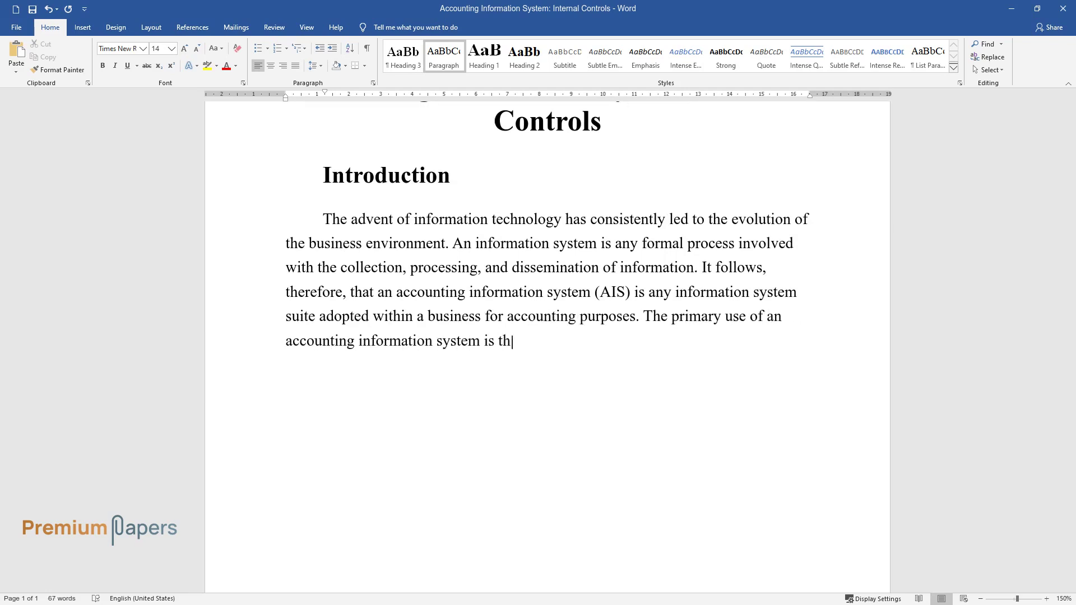
text(e collection, storage, and process)
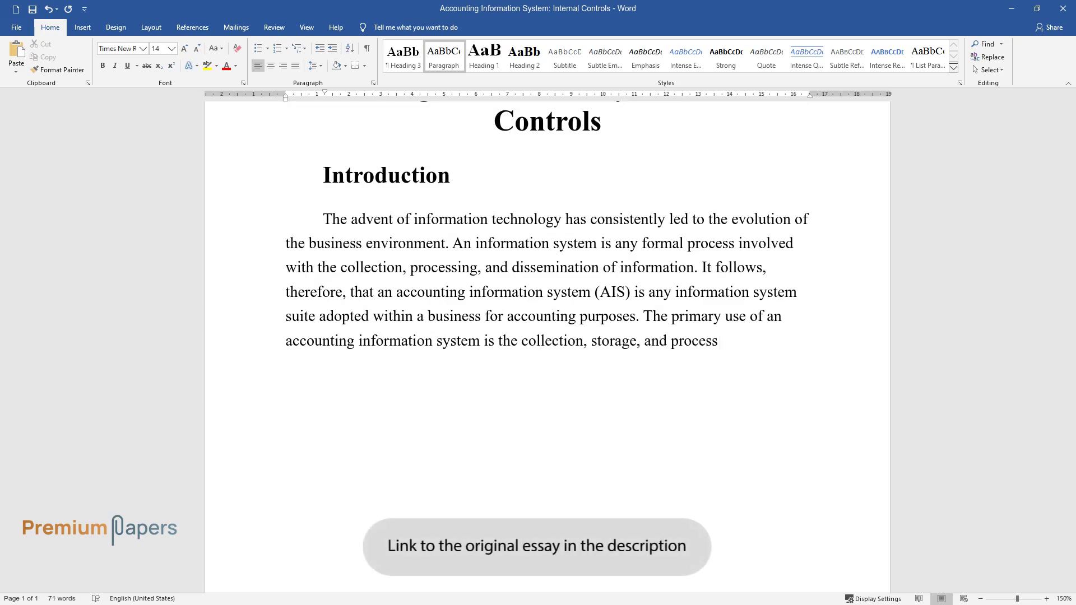
text(ing of financial and accounting da)
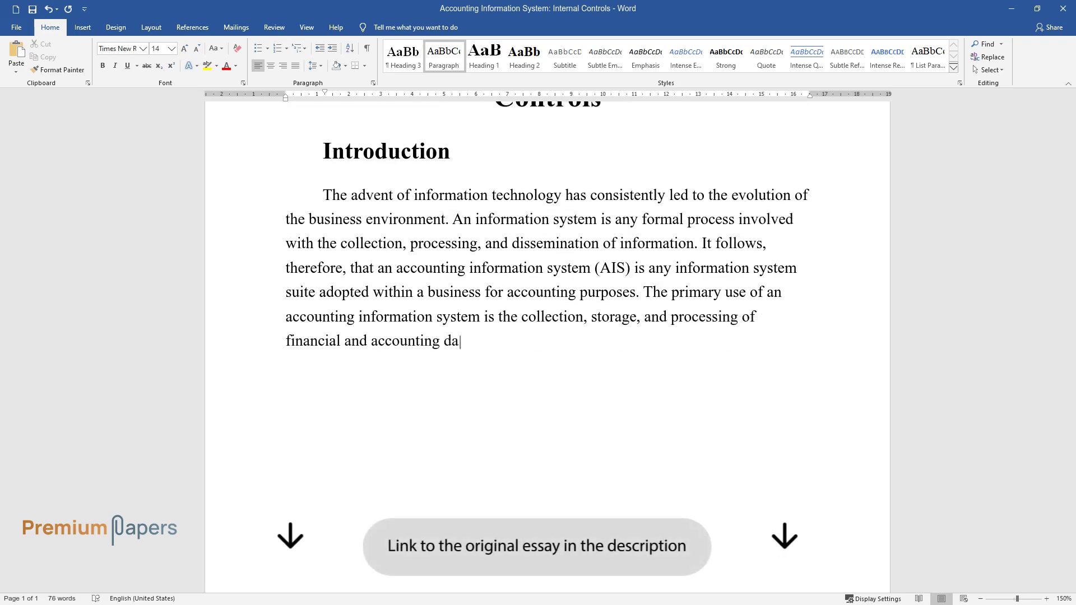
text(ta to produce meaningful informat)
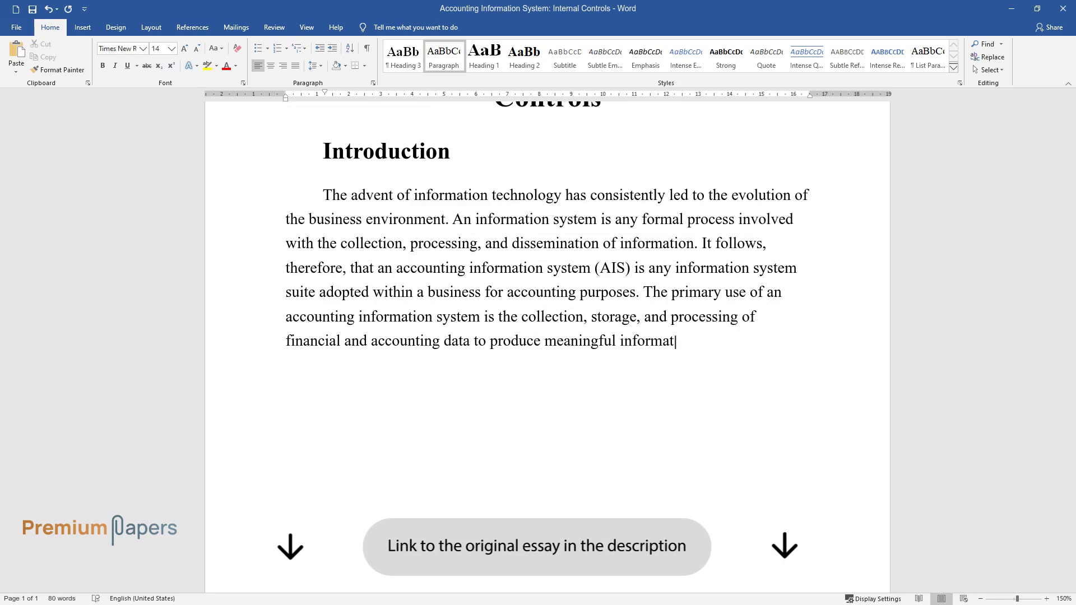
text(ion reports for managerial review,)
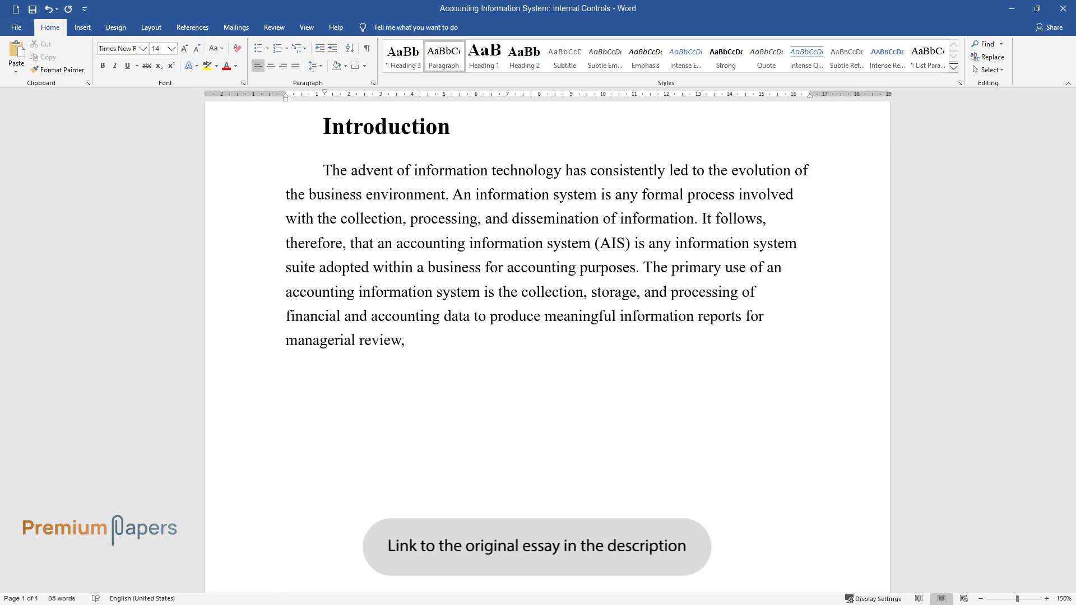
text( and other interested parties for )
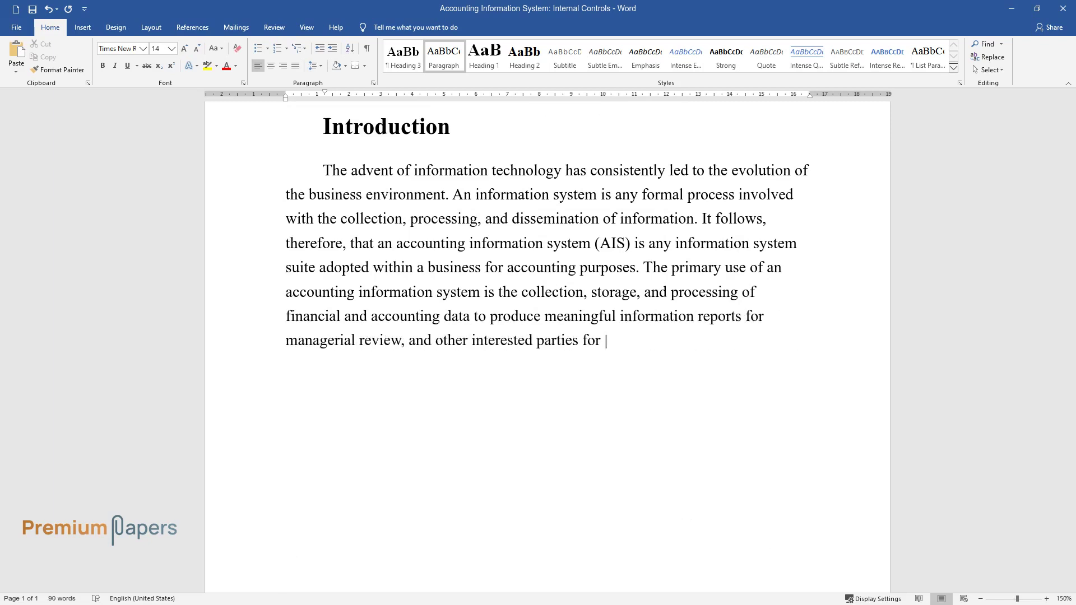
text(decision-making. Although there is)
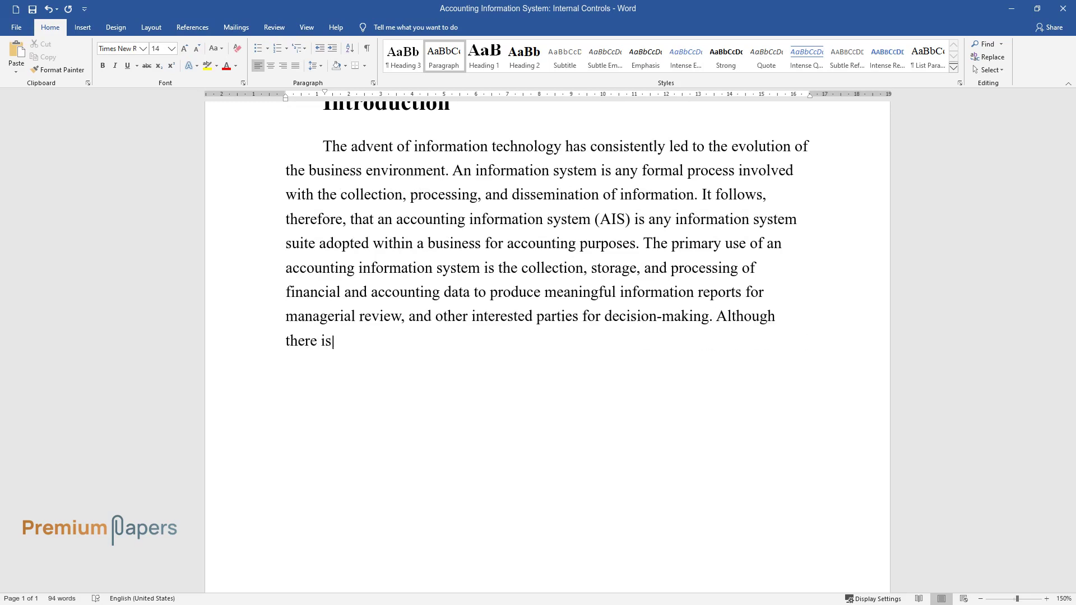
text( a distinct possibility of an AIS )
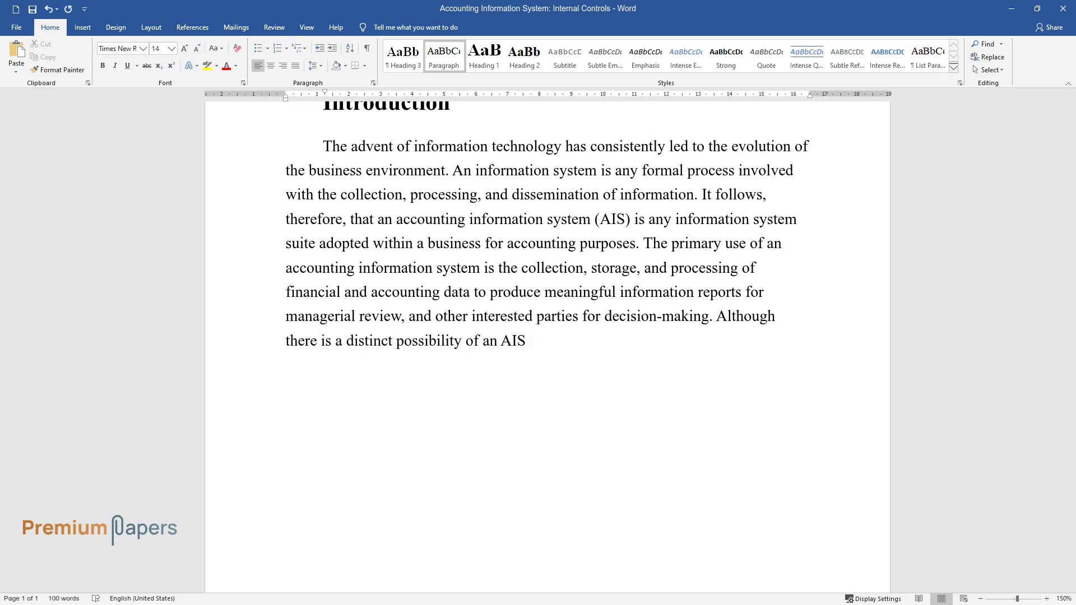
text(being a manual system, most modern)
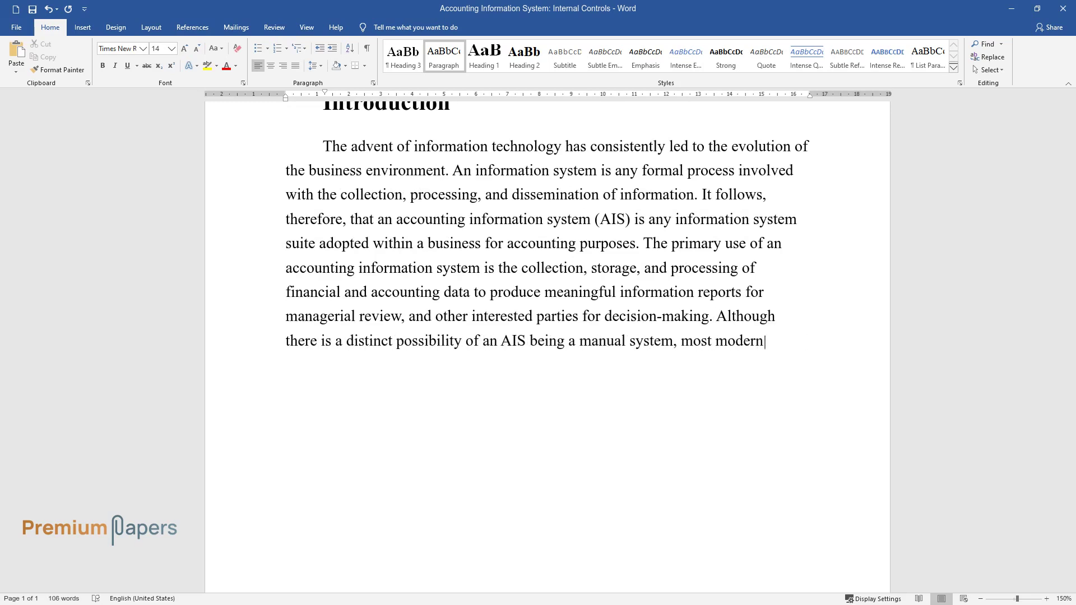
text( accounting information systems ar)
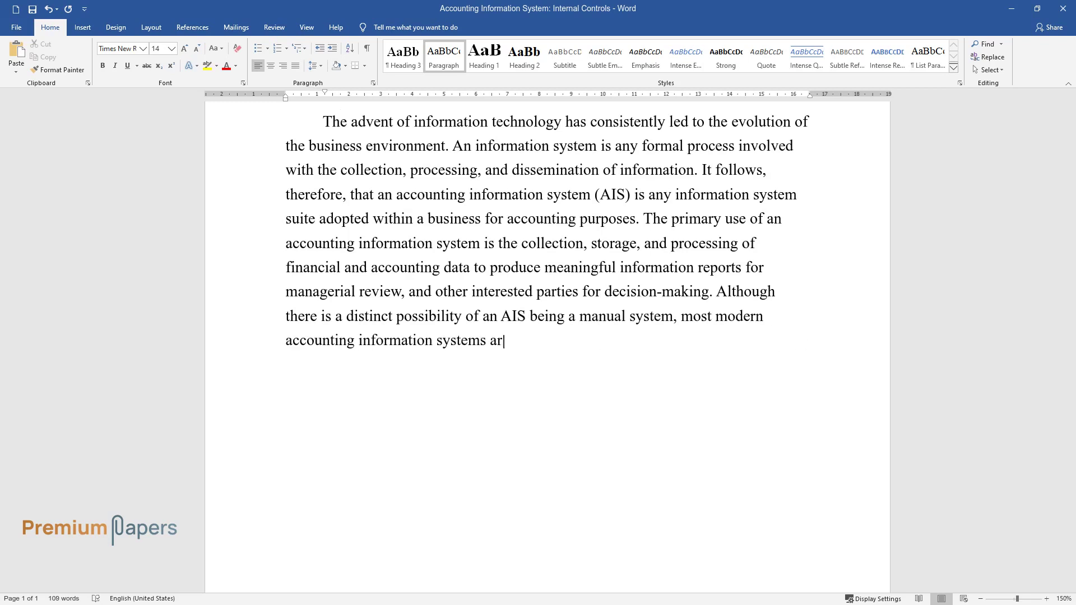
text(e computer-based.)
key(Return)
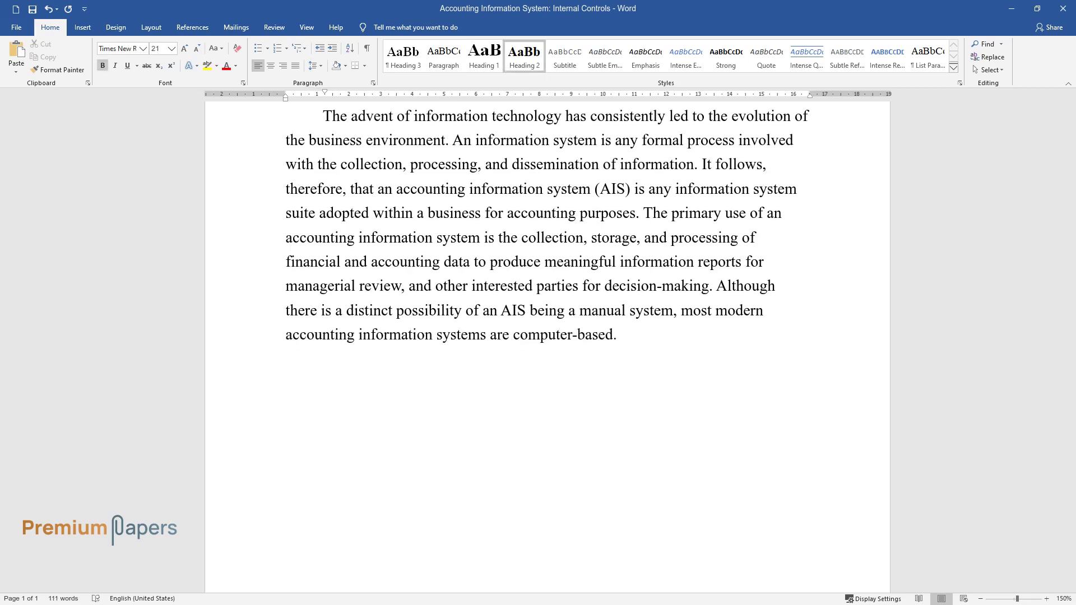
Add the 'Role and Purpose of Accounting Information Systems' heading and the paragraph on AIS's three functions.
text(Role and Purpose of Accoun)
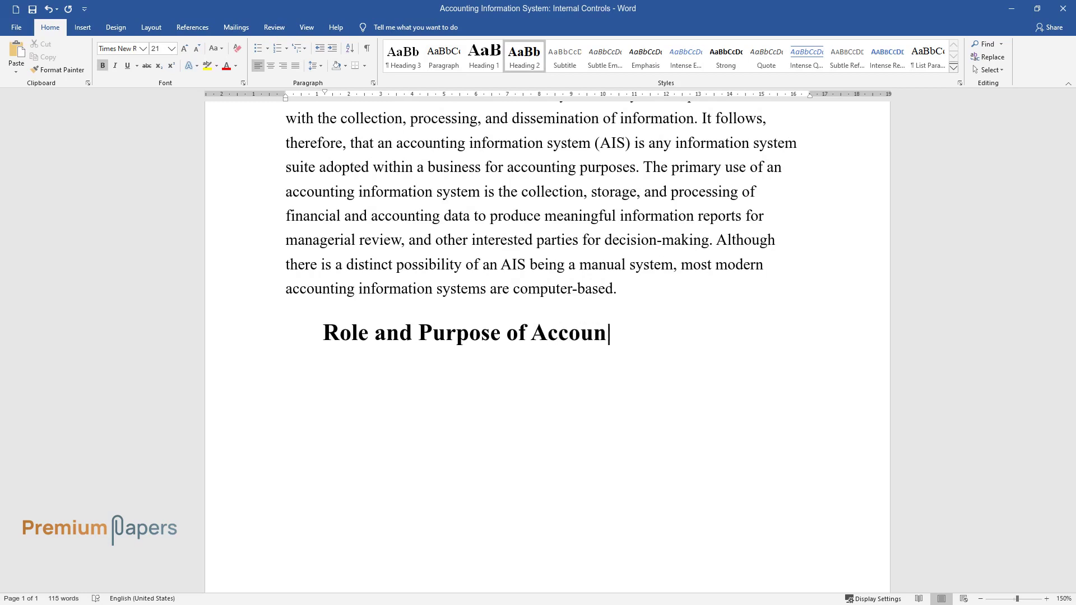
text(ting Information Systems: Tr)
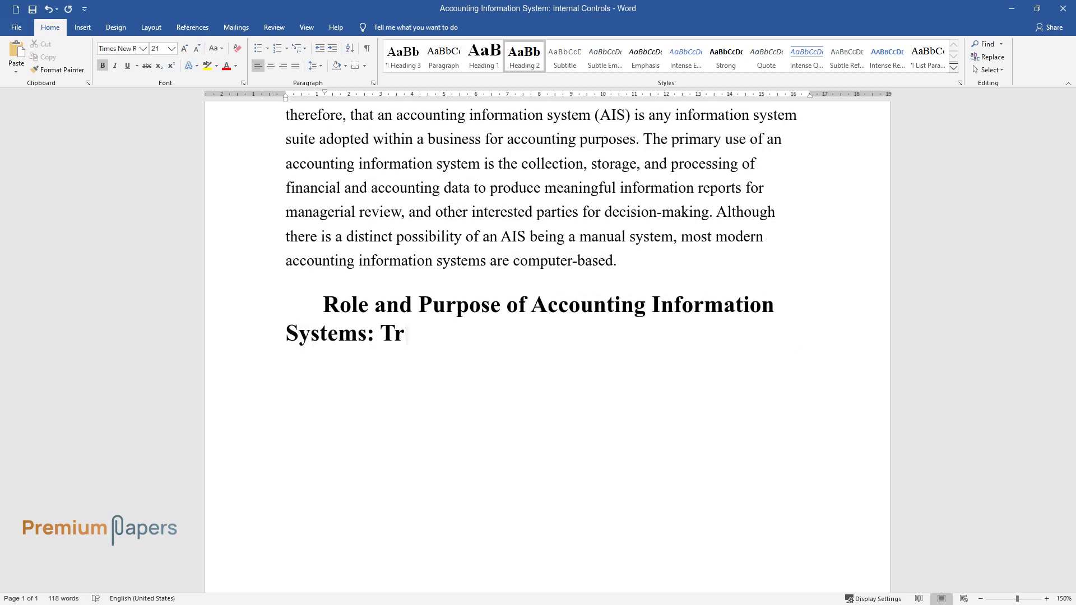
text(ansactions Processing in the)
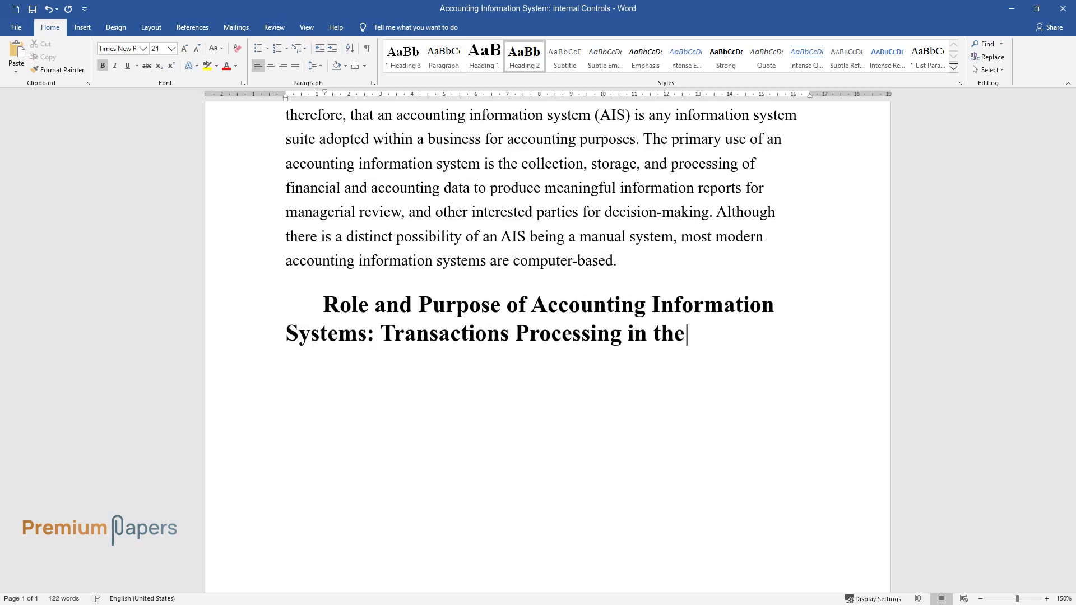
text( AIS)
key(Return)
text(Arguably, )
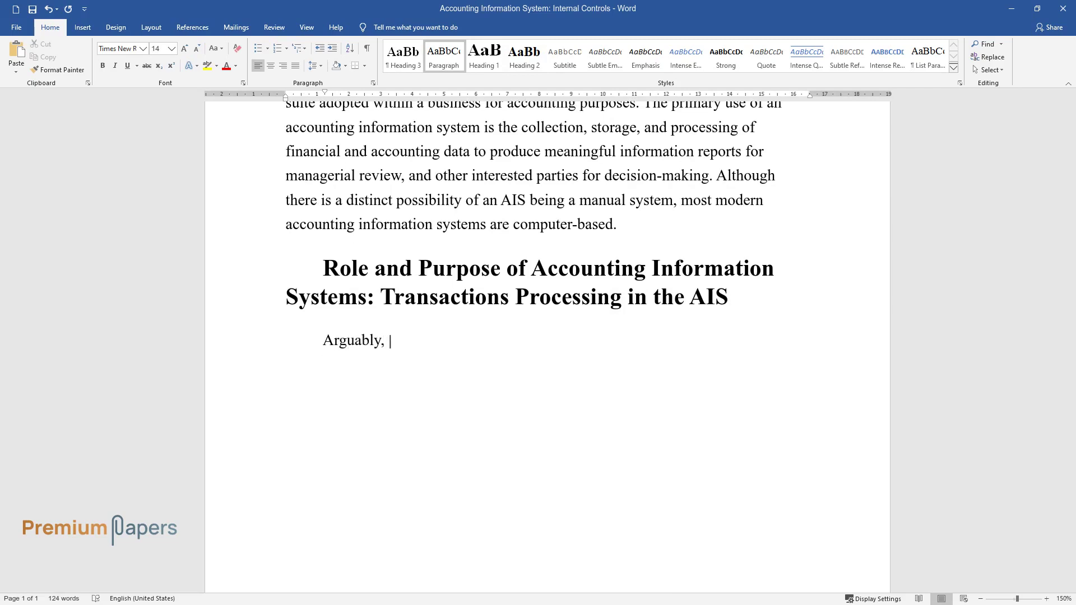
text(an essential function of an AIS is )
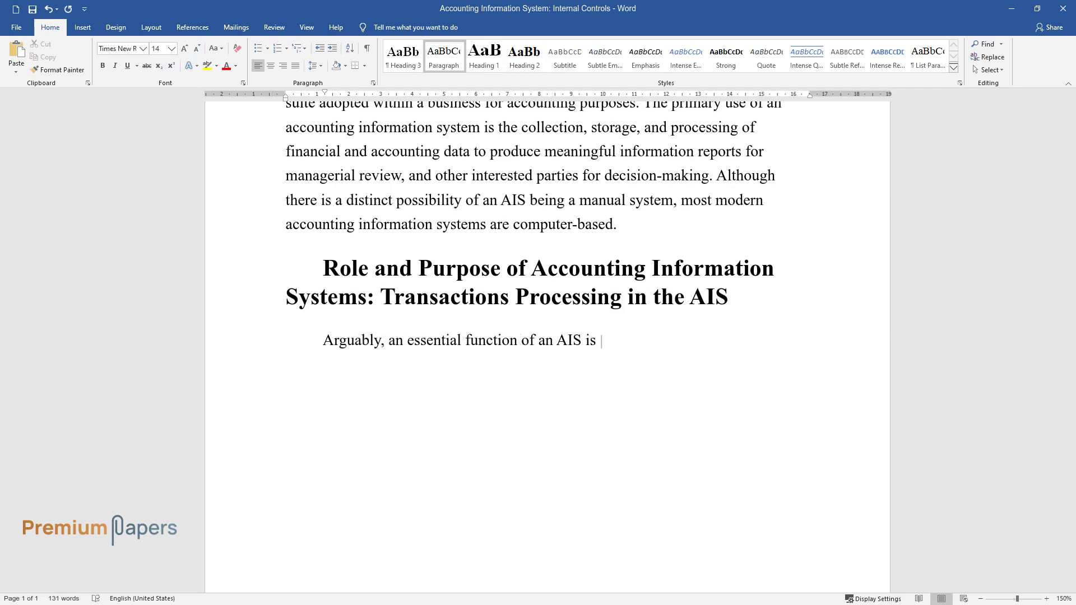
text(the effective and efficient collec)
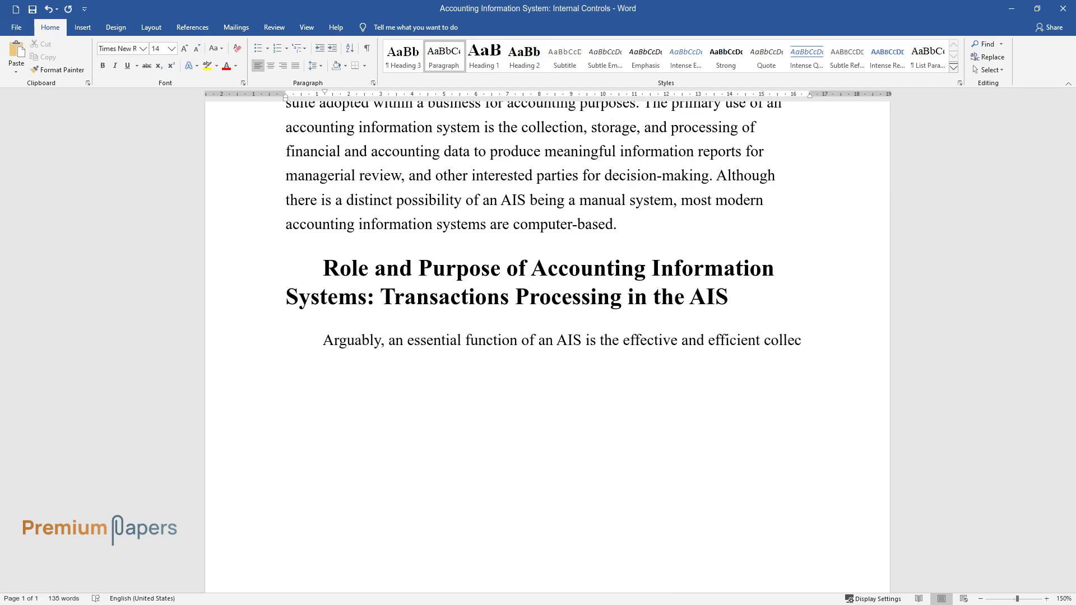
text(tion and storage of organizational )
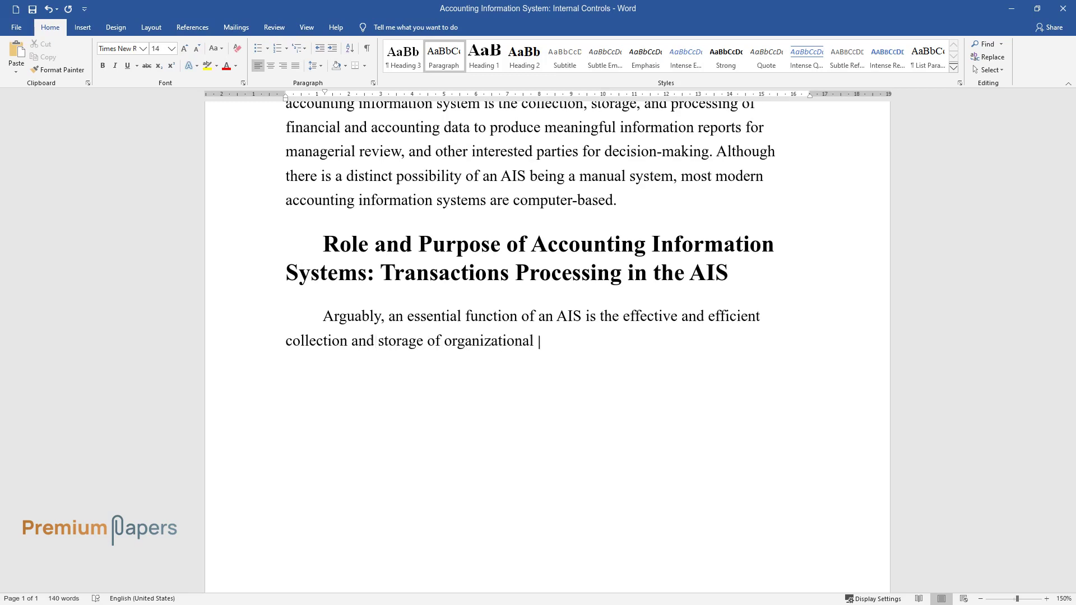
text(data on the company's financial ac)
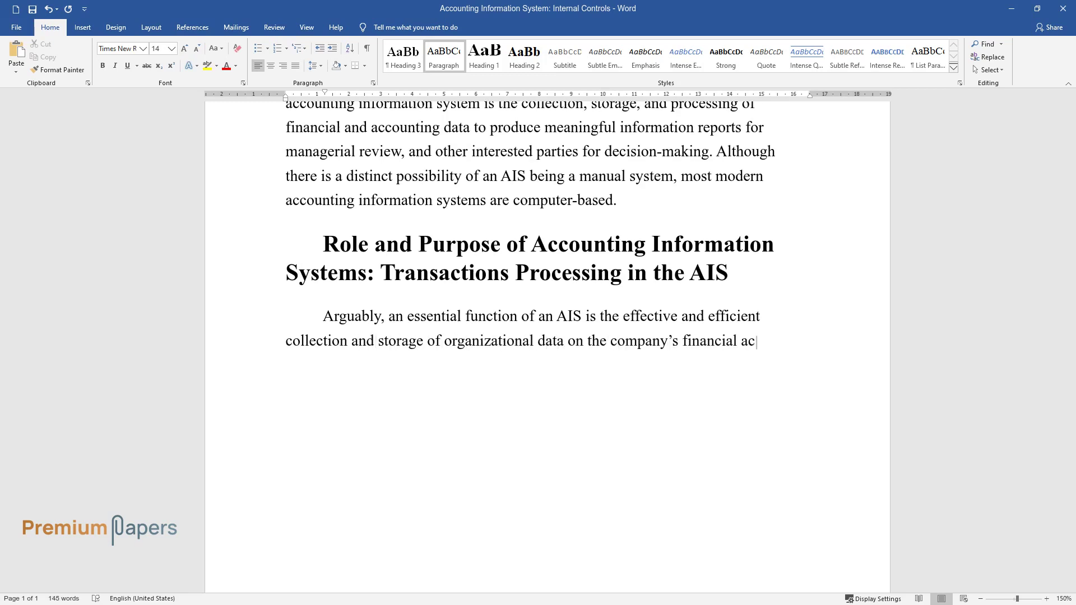
text(tivities. This often invol)
text(ves the c)
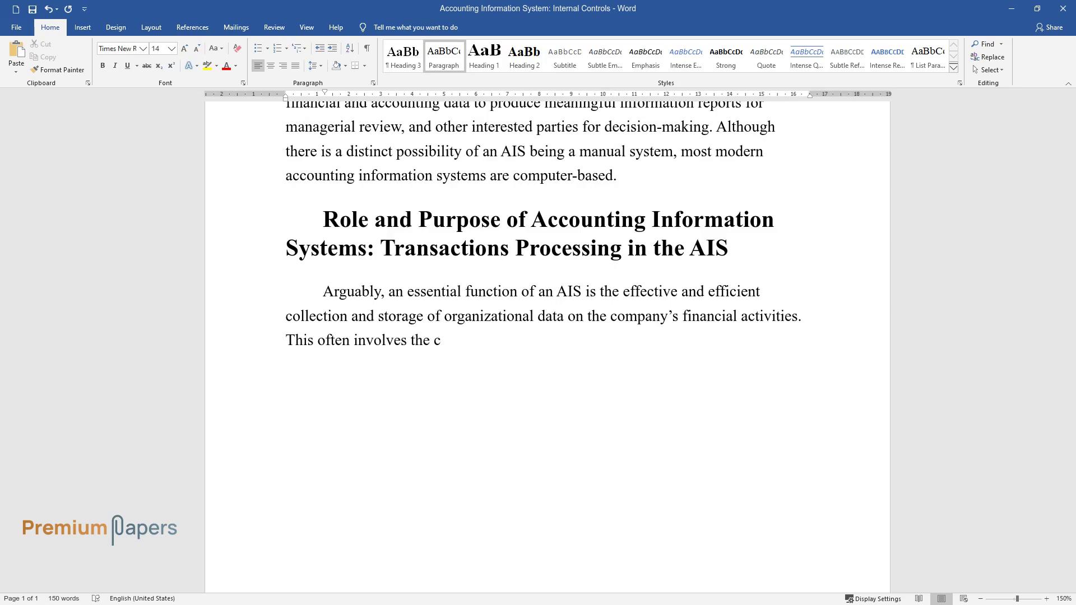
text(ollection of transaction data from)
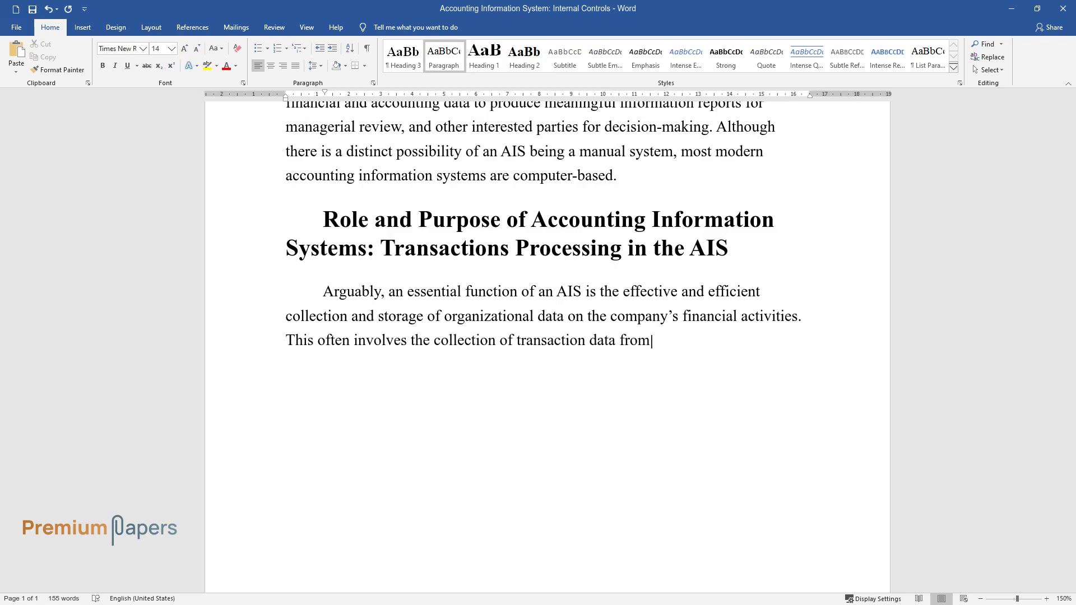
text( source documents, as well)
text( as reco)
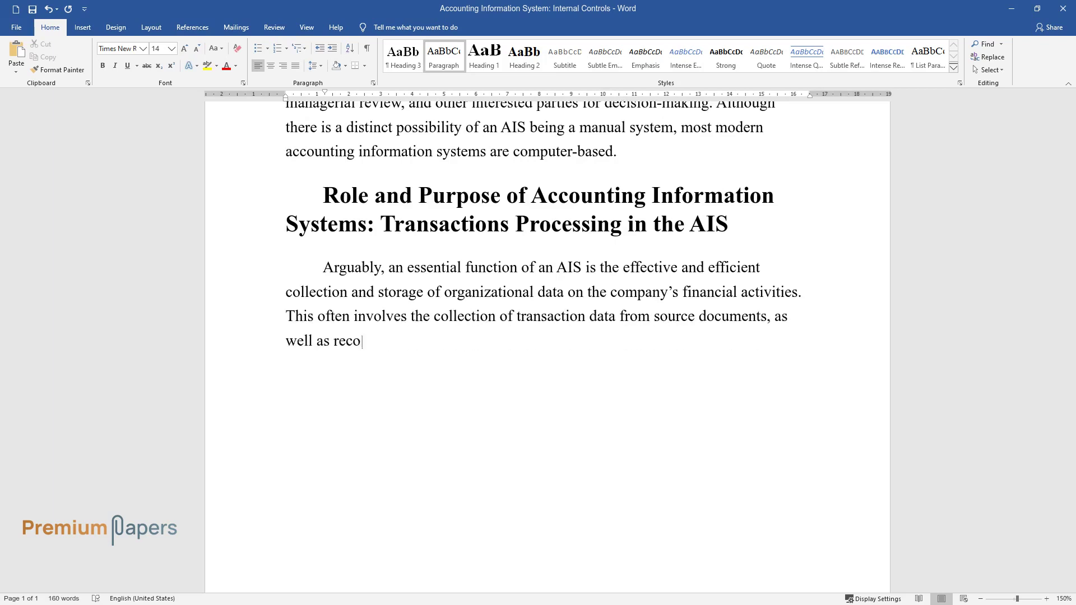
text(rding the corresponding transaction)
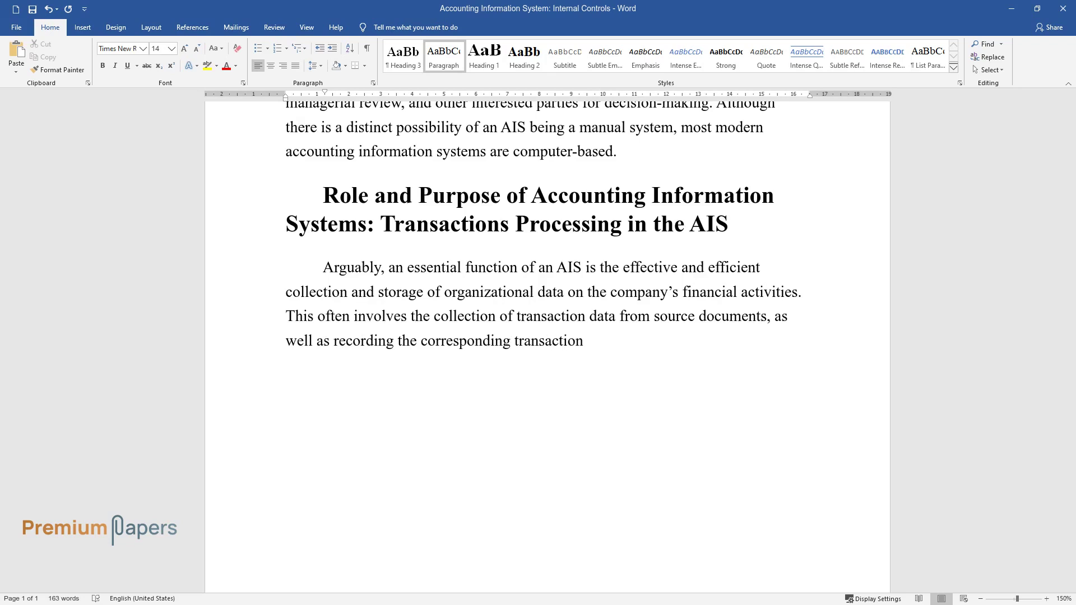
text(s following accounting principles,)
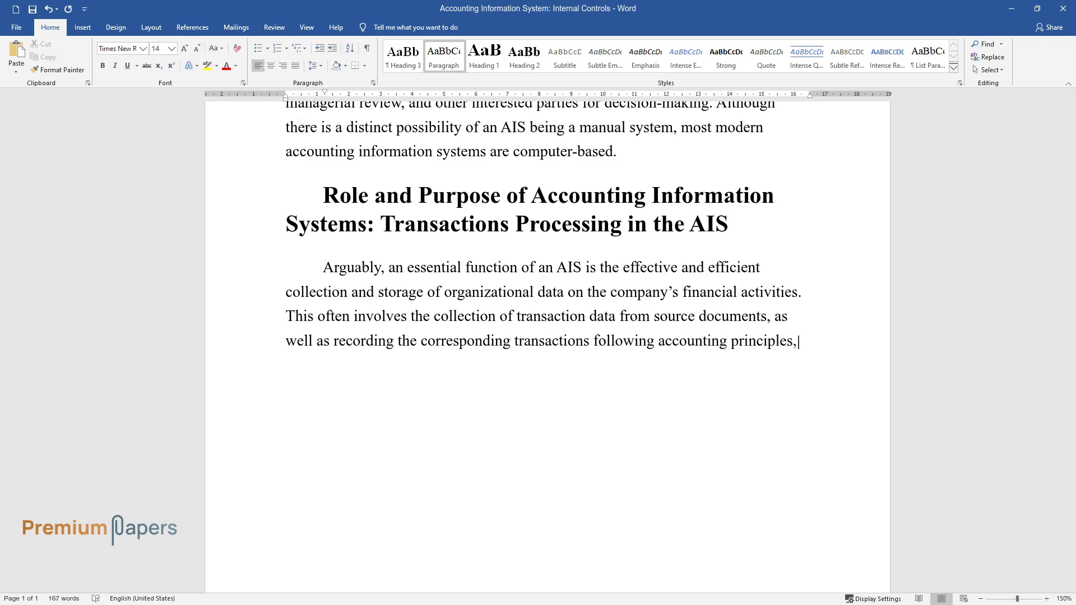
text( in journals, and posting data acco)
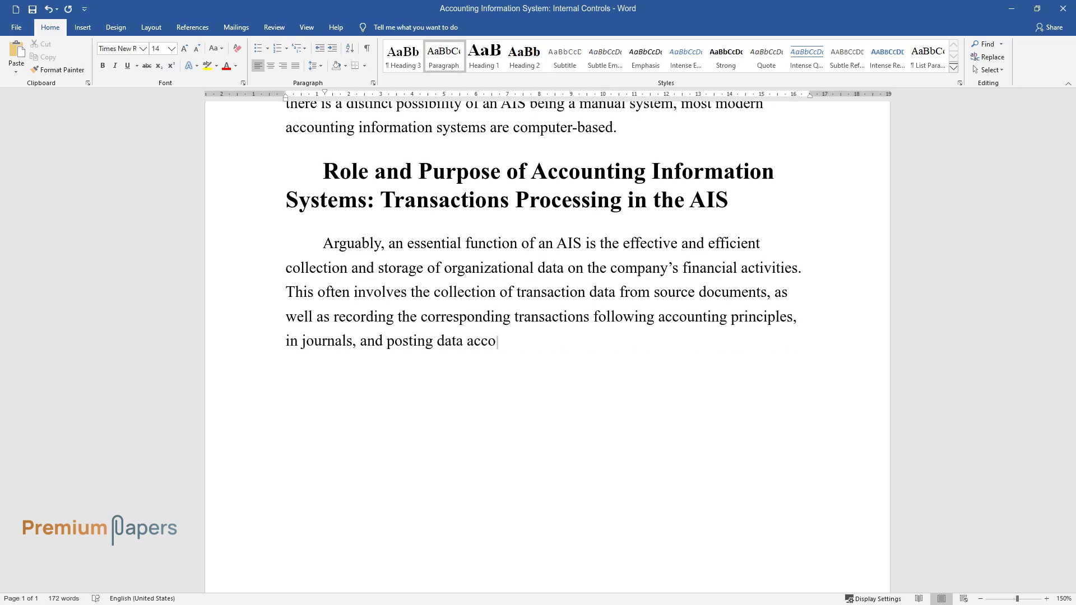
text(rdingly from the journals to appro)
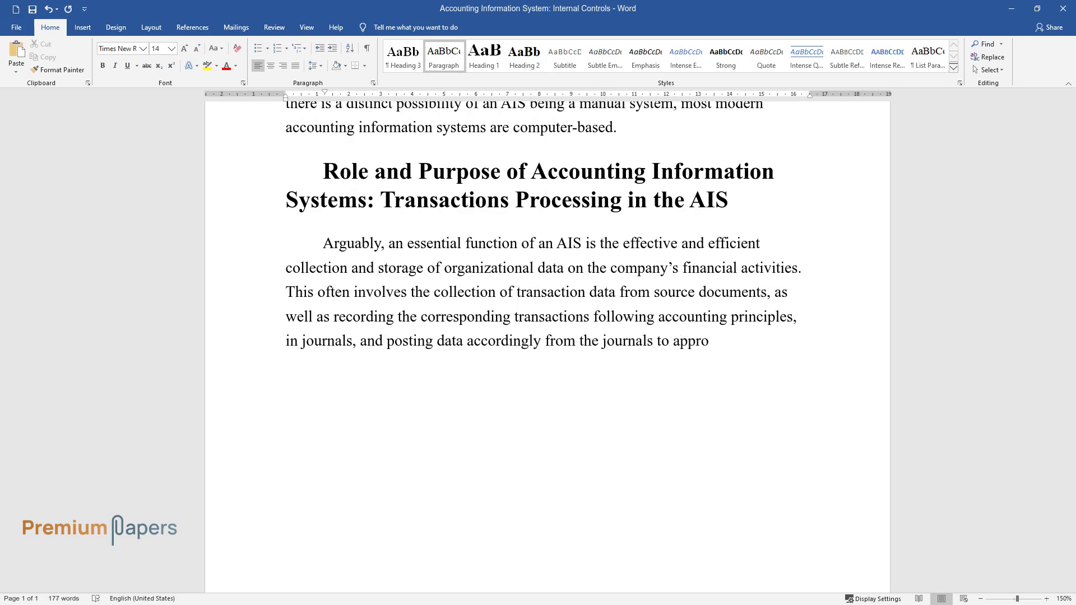
text(priate ledgers. This is the impleme)
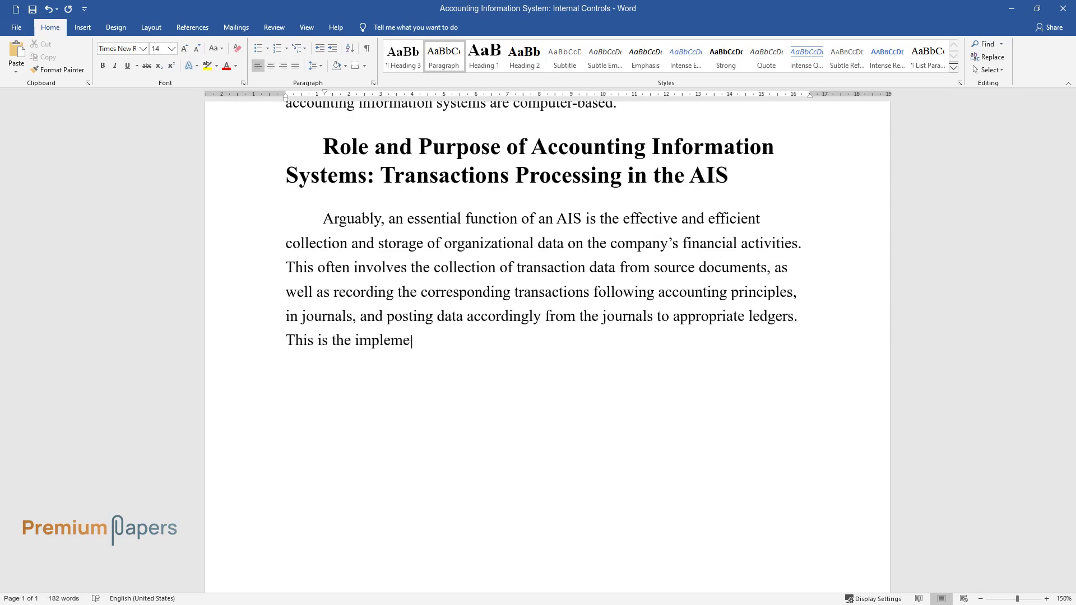
text(ntation phase in which accountants)
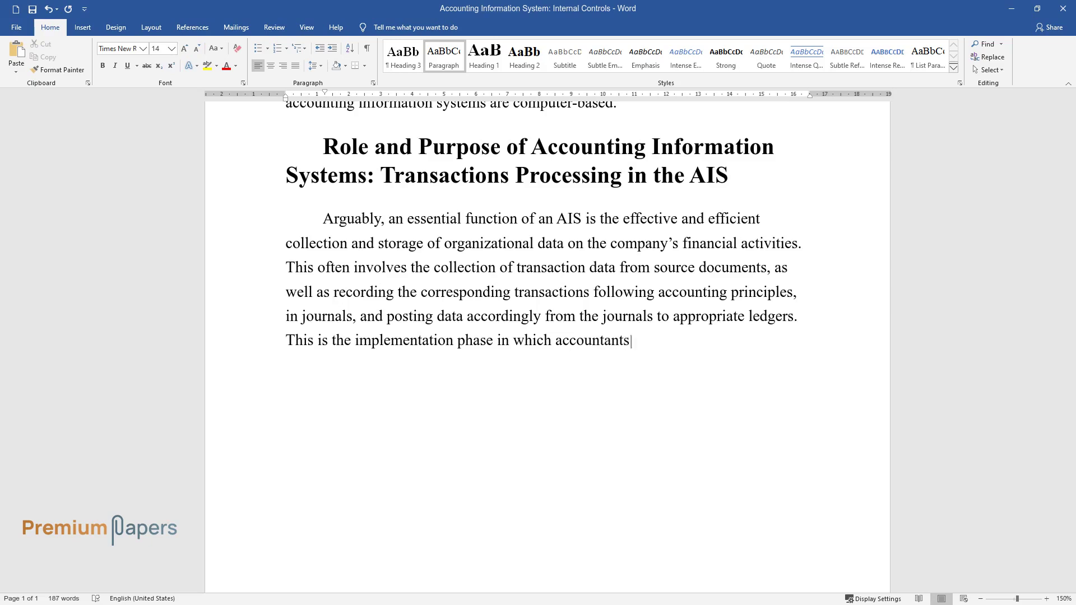
text( and bookkeepers collect data from)
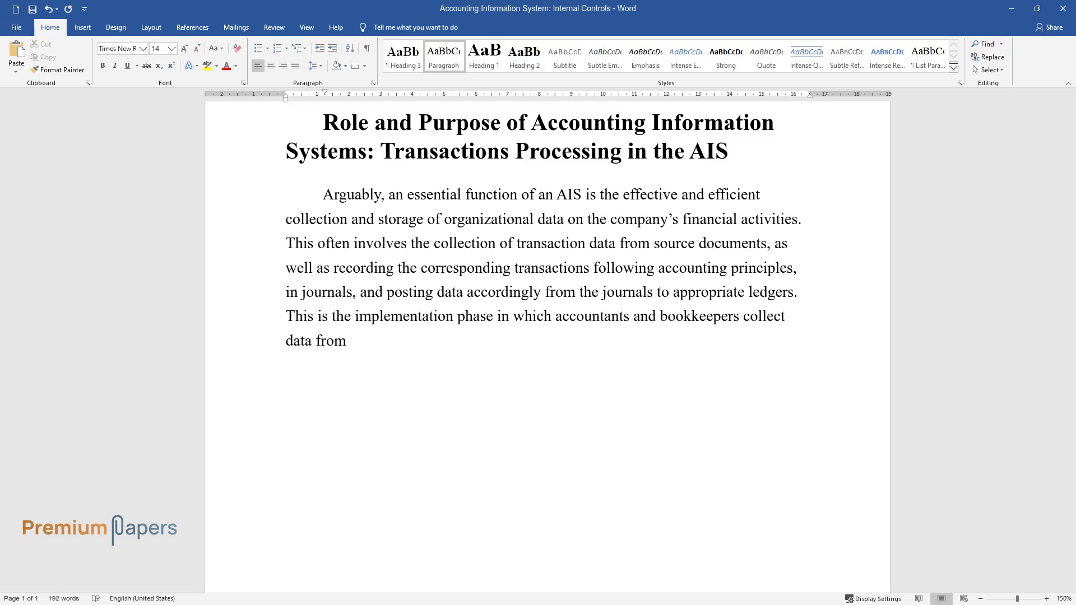
text( cash sales, accounts receivables, )
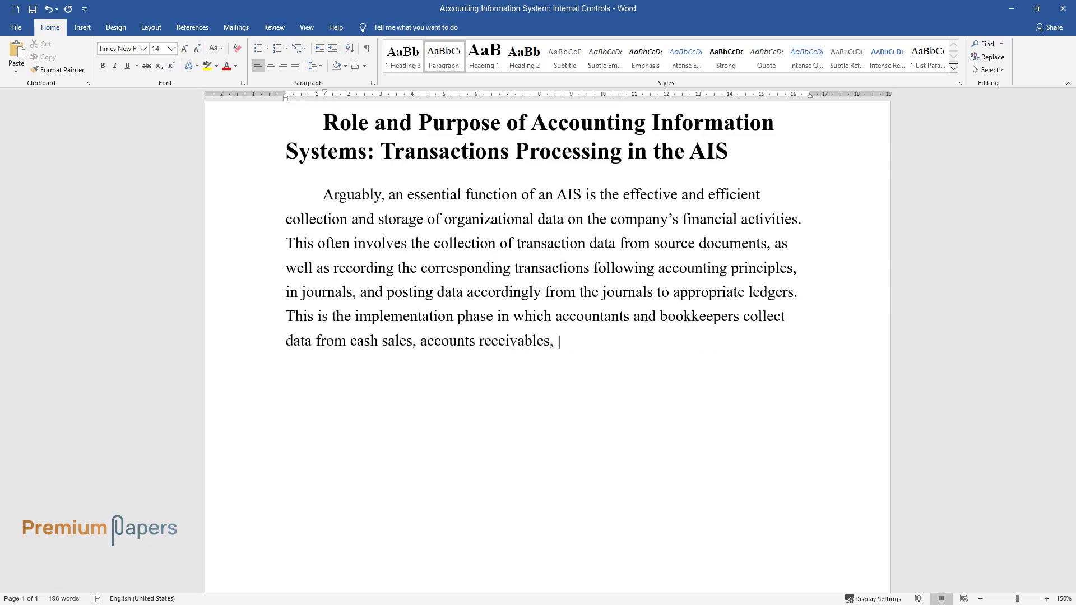
text(and payrolls. By using the Accounti)
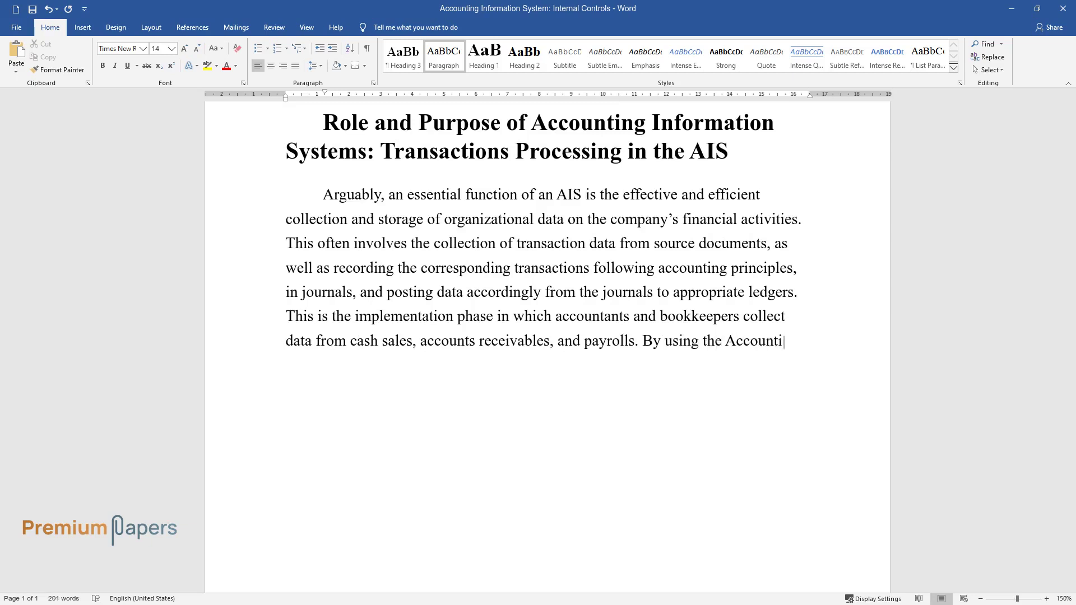
text(ng Information System, the debits)
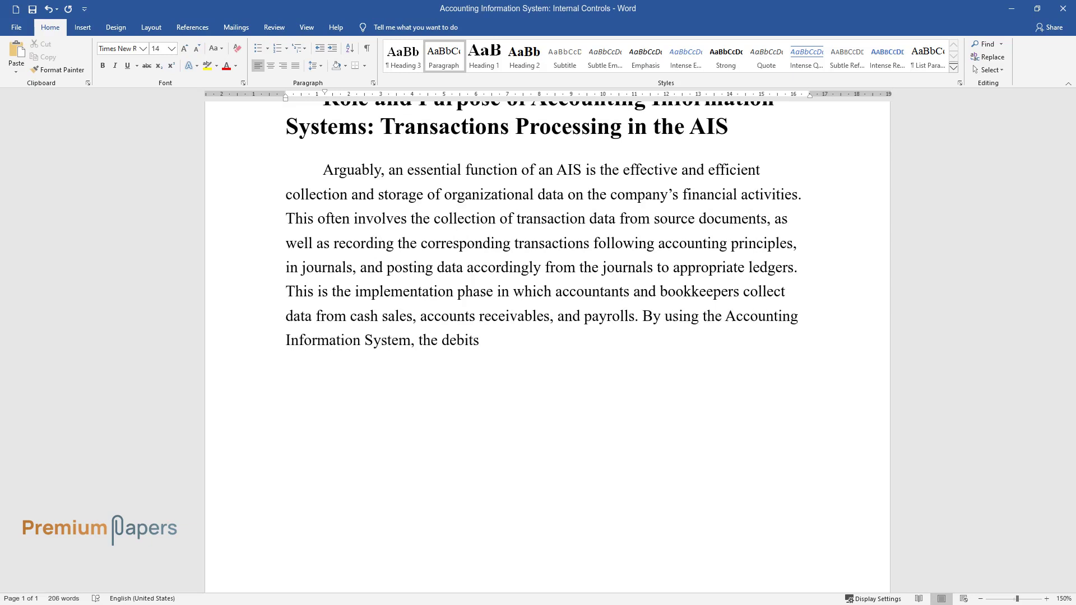
text( and credits are processed into idea)
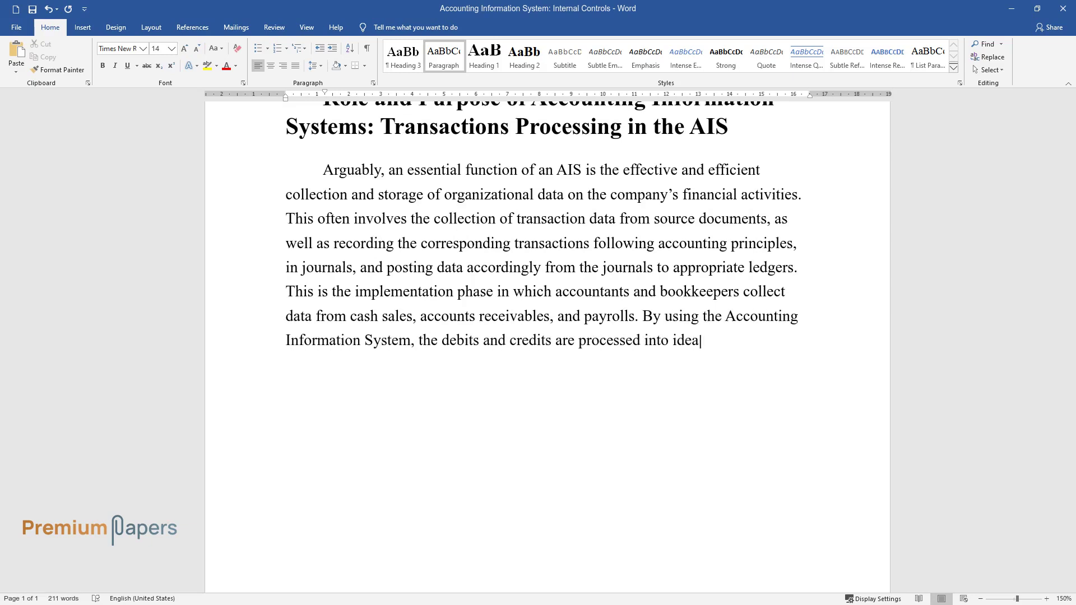
text(lly accurate management databases.)
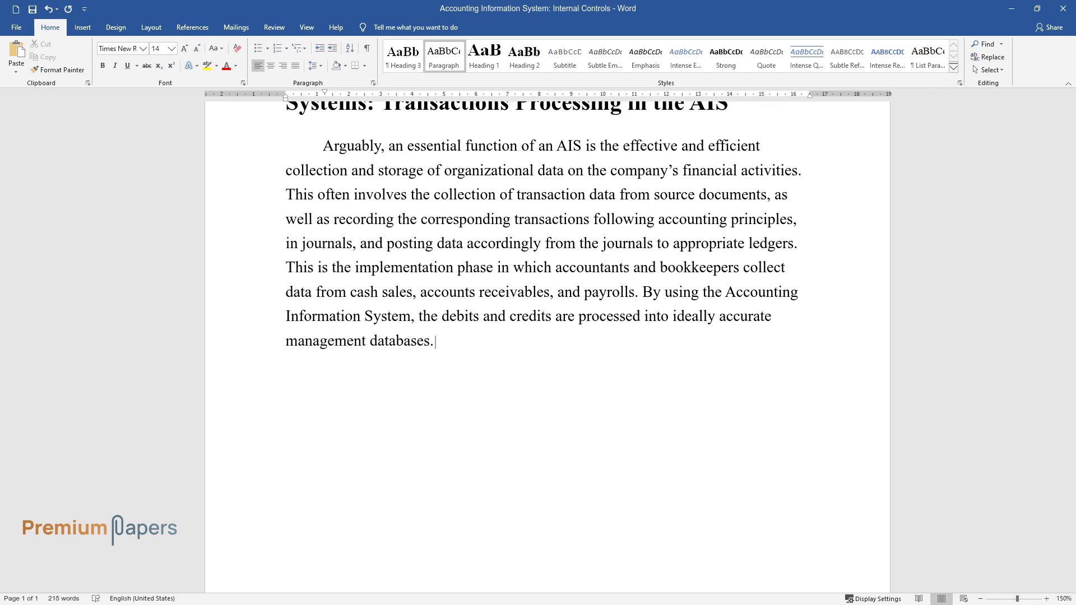
text( The second primary function of an)
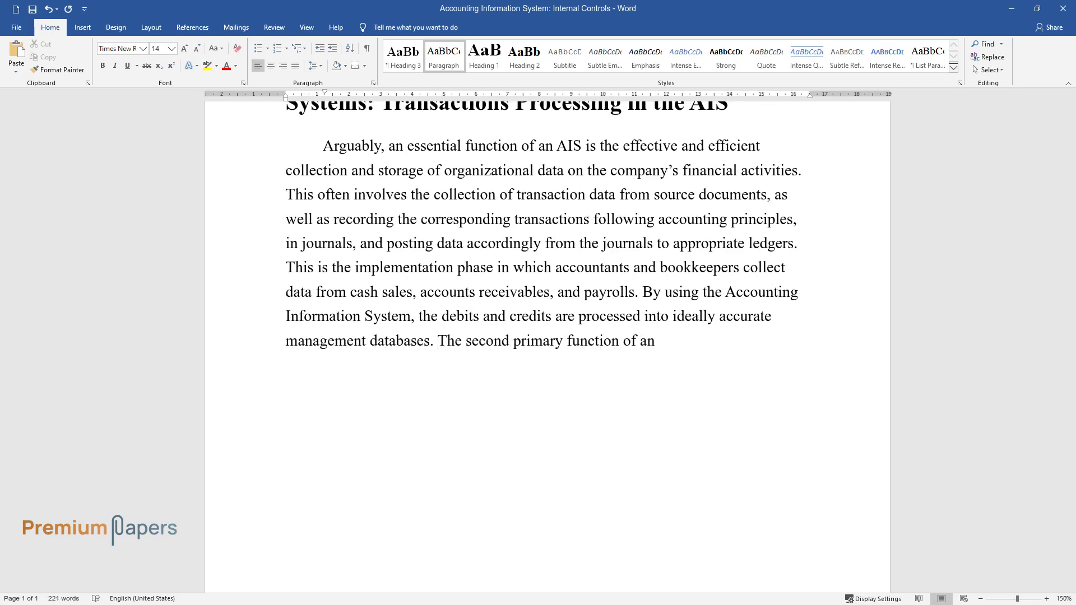
text( AIS is the dissemination of inform)
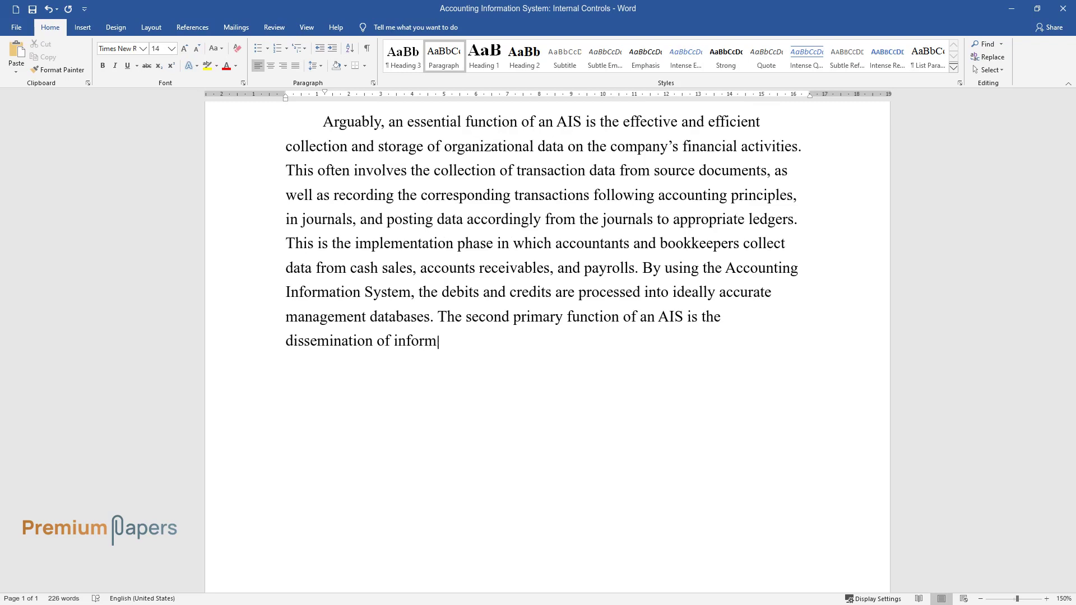
text(ation that is useful for decision-)
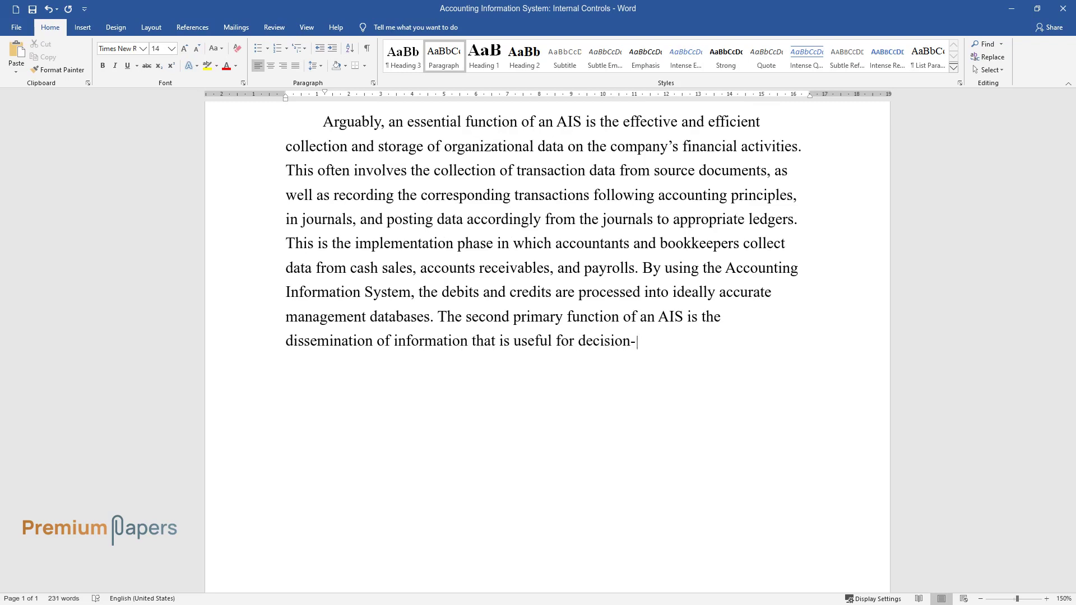
text(making, including the production of)
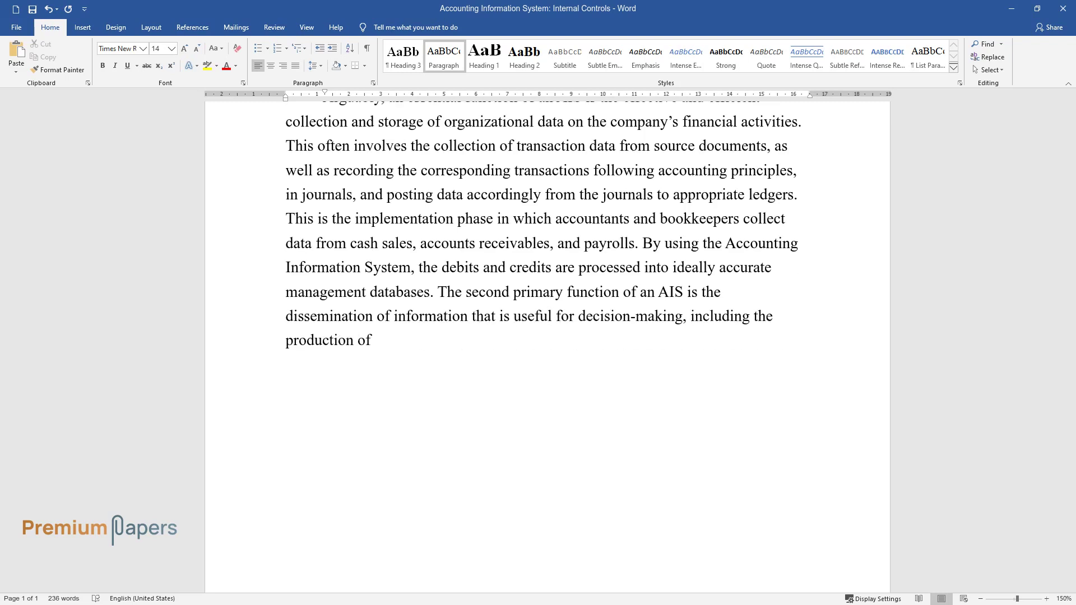
text( financial statements and manageria)
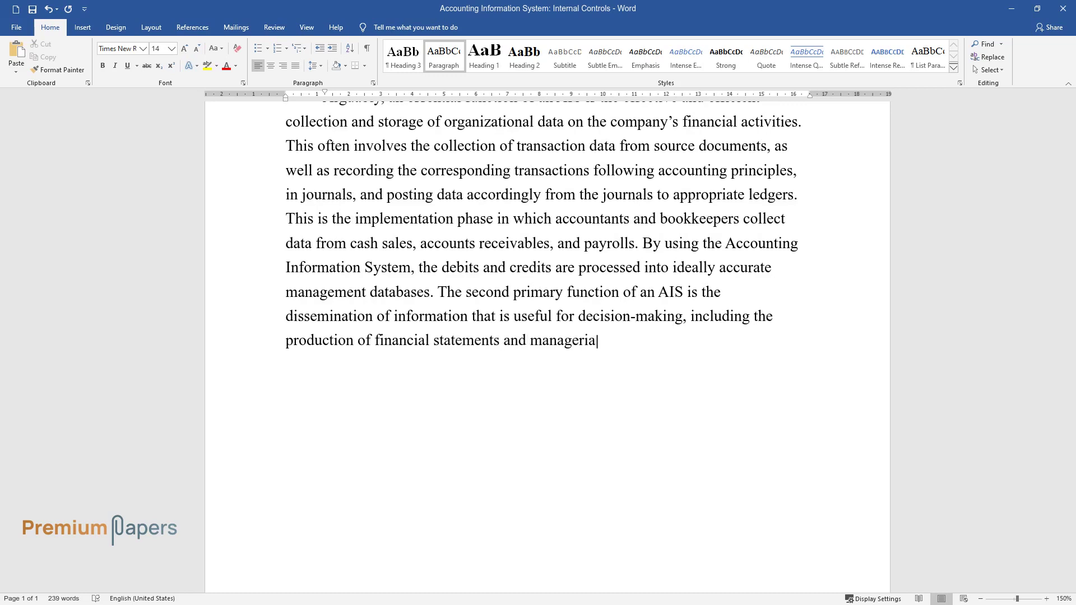
text(l reports. Finally, the third func)
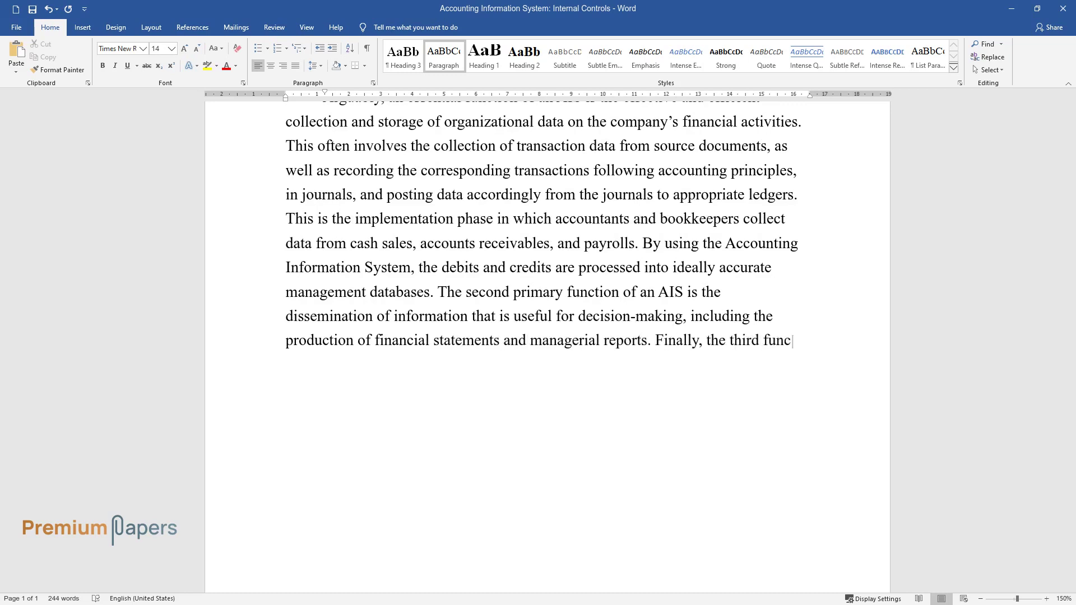
text(tion of an AIS is to implement red)
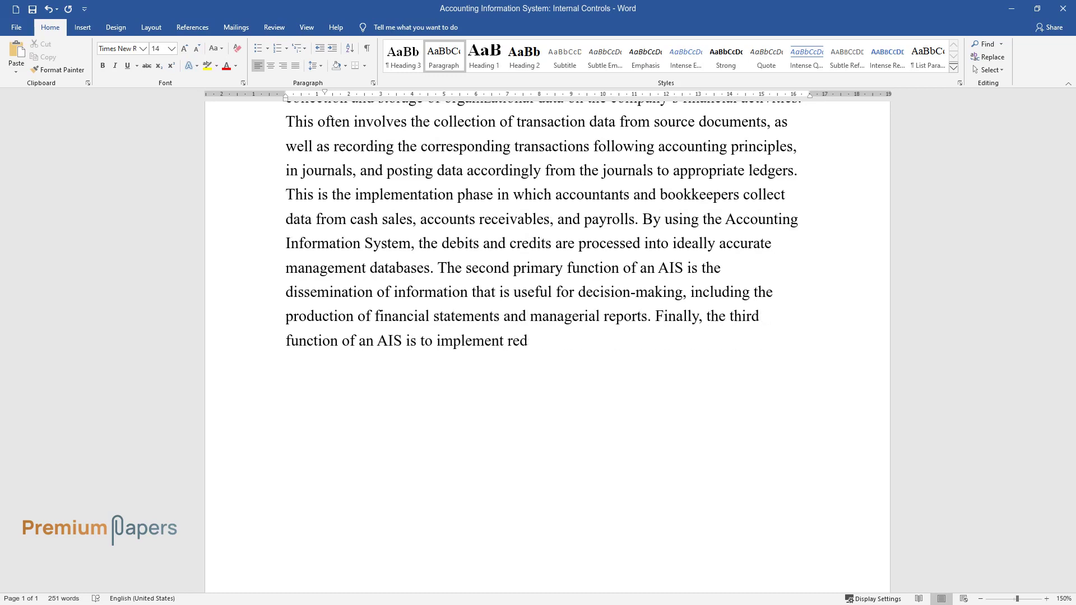
text(undancies and safeguards that ensur)
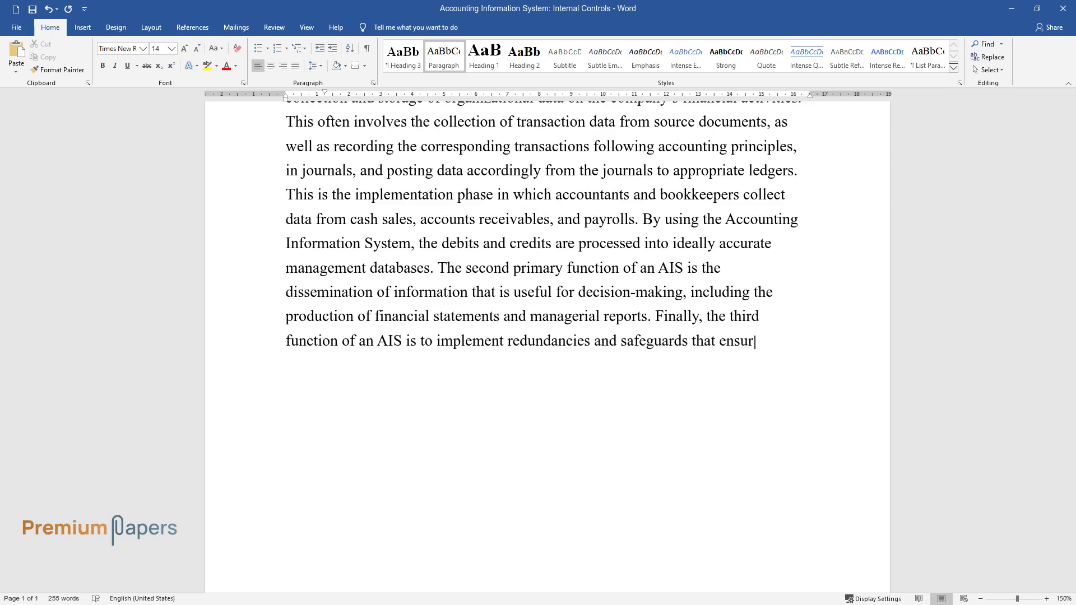
text(e that data is accurately recorded)
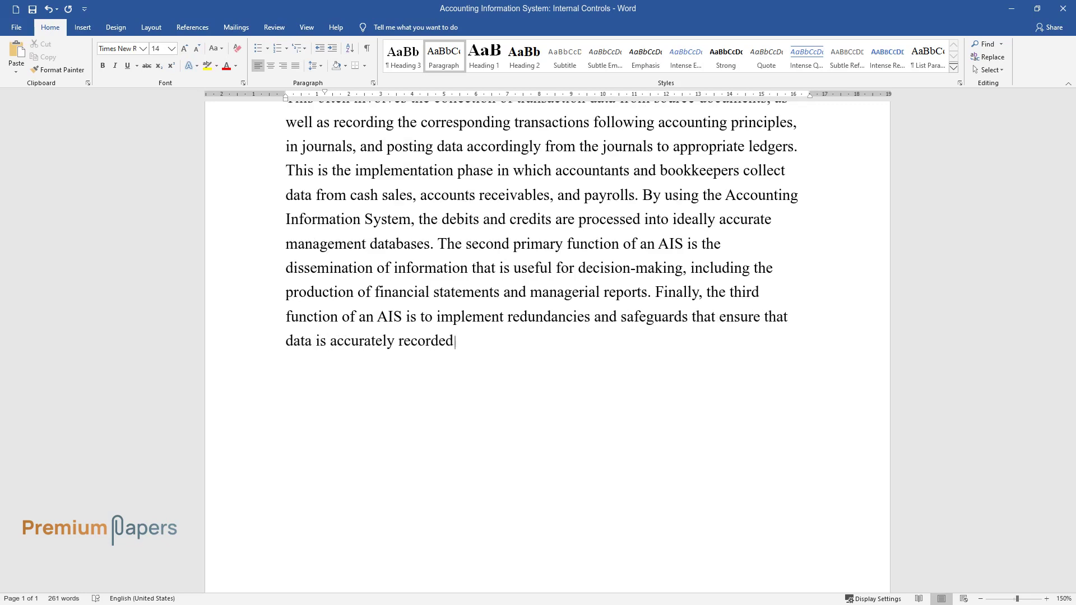
text( and processed for auditing and fi)
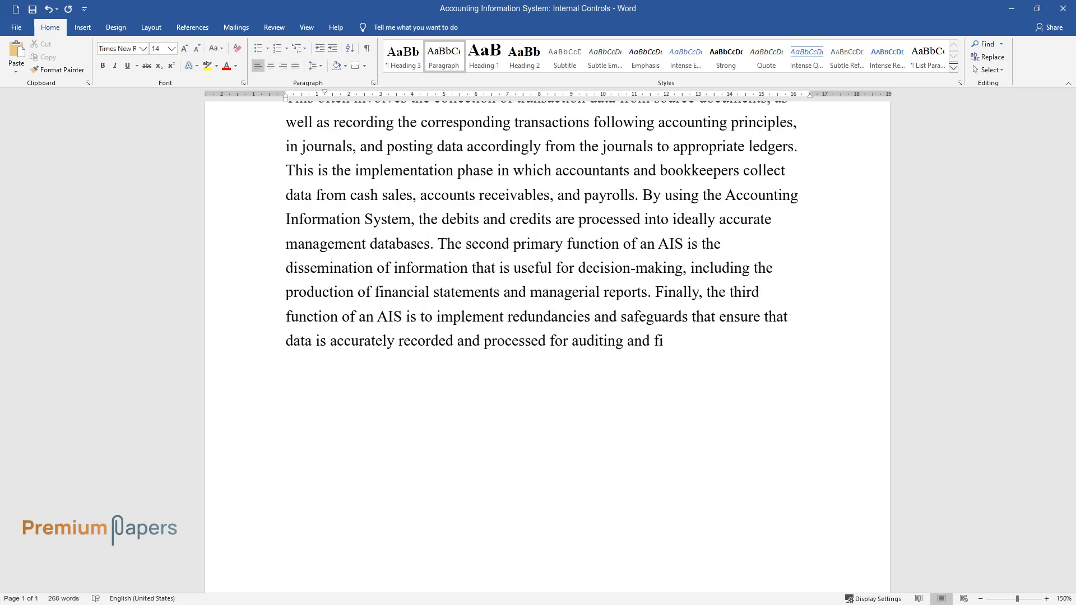
text(nancial forensic purposes. These functions allow the inherent mission)
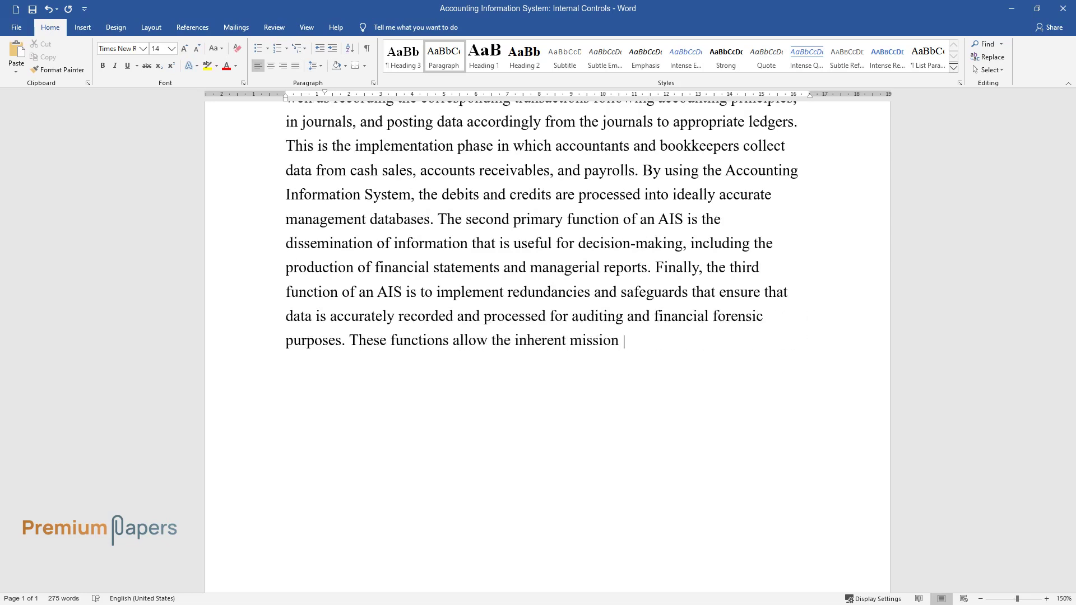
text( of AIS to be accomplished.)
key(Return)
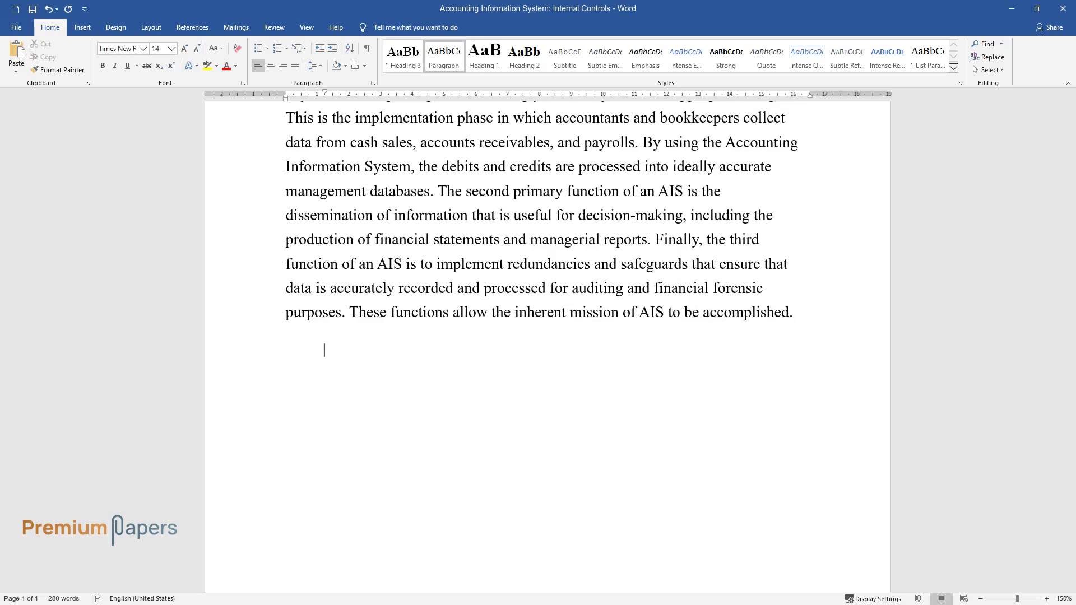
Write the paragraph on the two transaction processing subsystems and the time lag in batch processing.
text(Transaction processi)
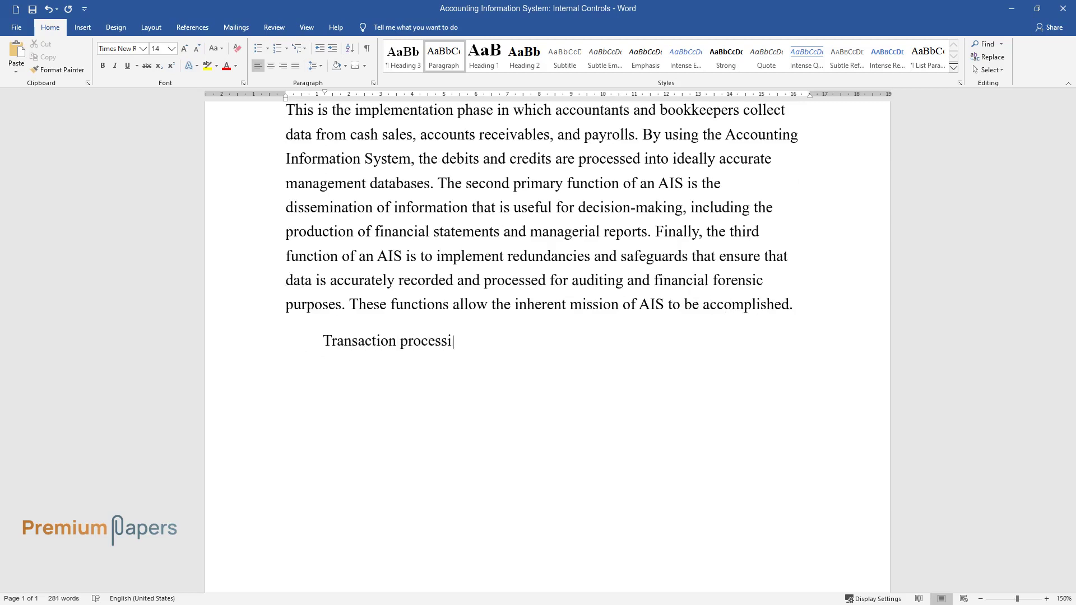
text(ng within an AIS is broadly categor)
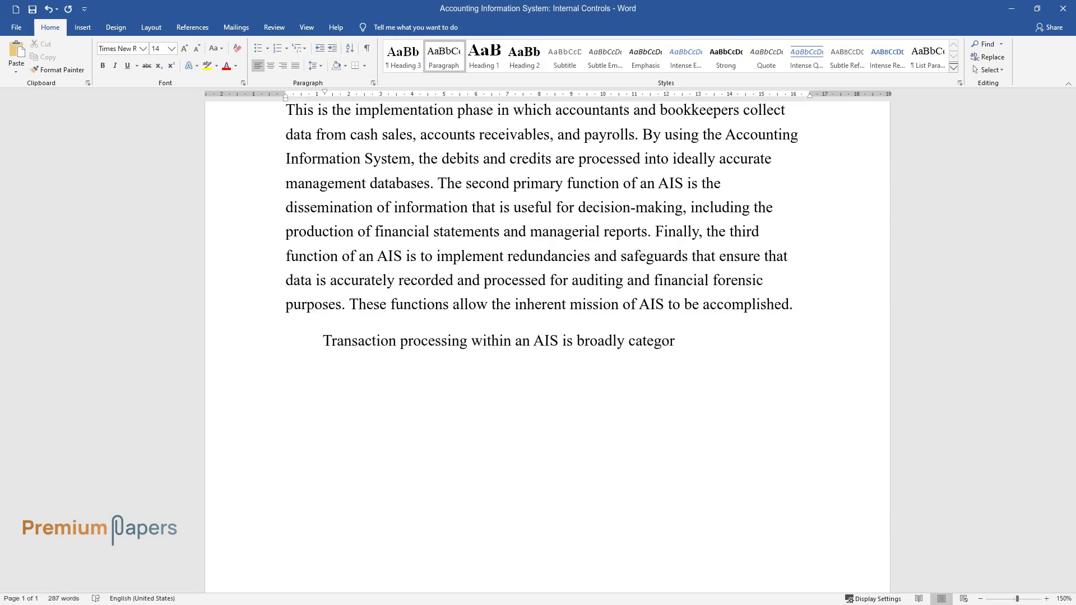
text(ized into two subsystems depending )
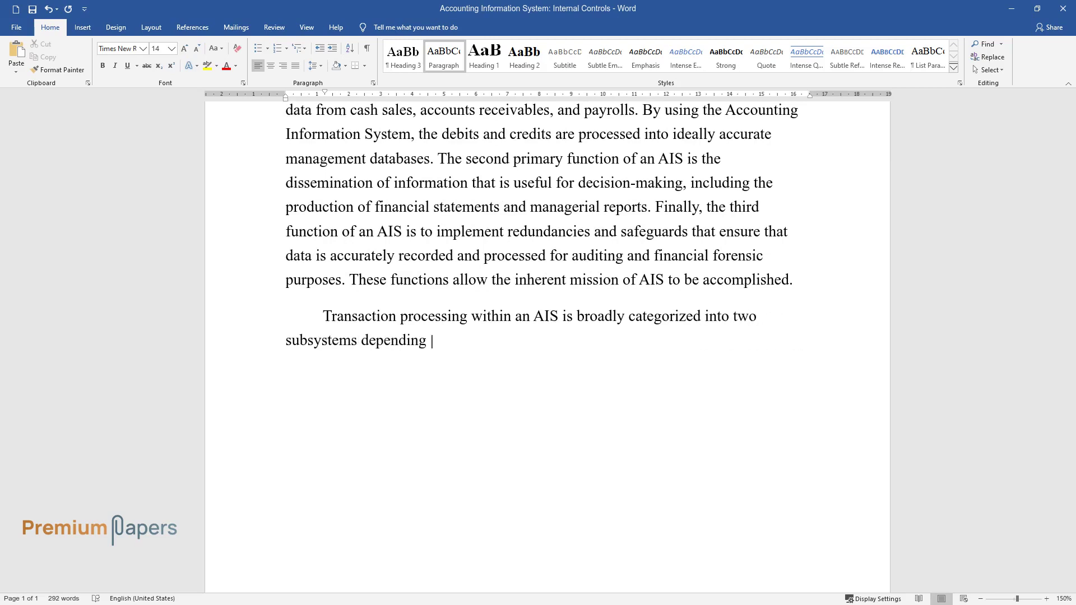
text(on the processing behavior implement)
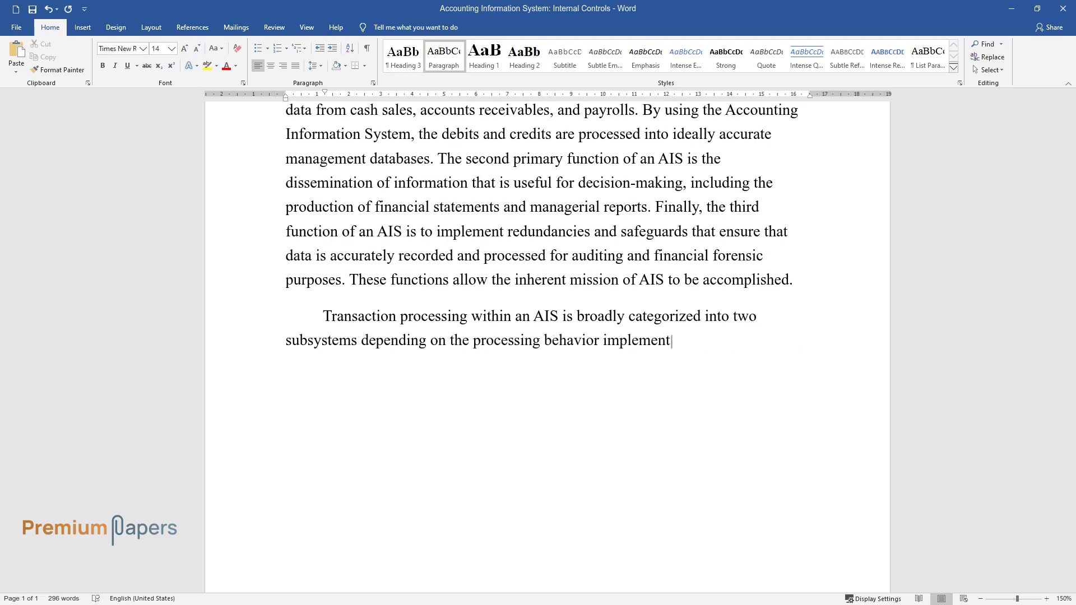
text(ed. The first is batch processing which com)
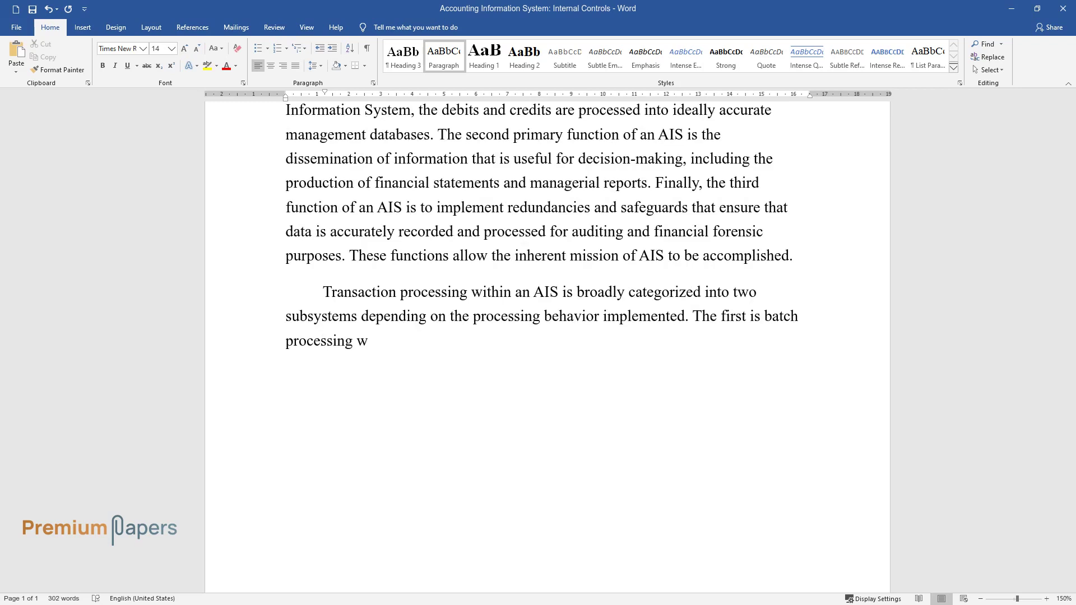
text(prises a group of similar o)
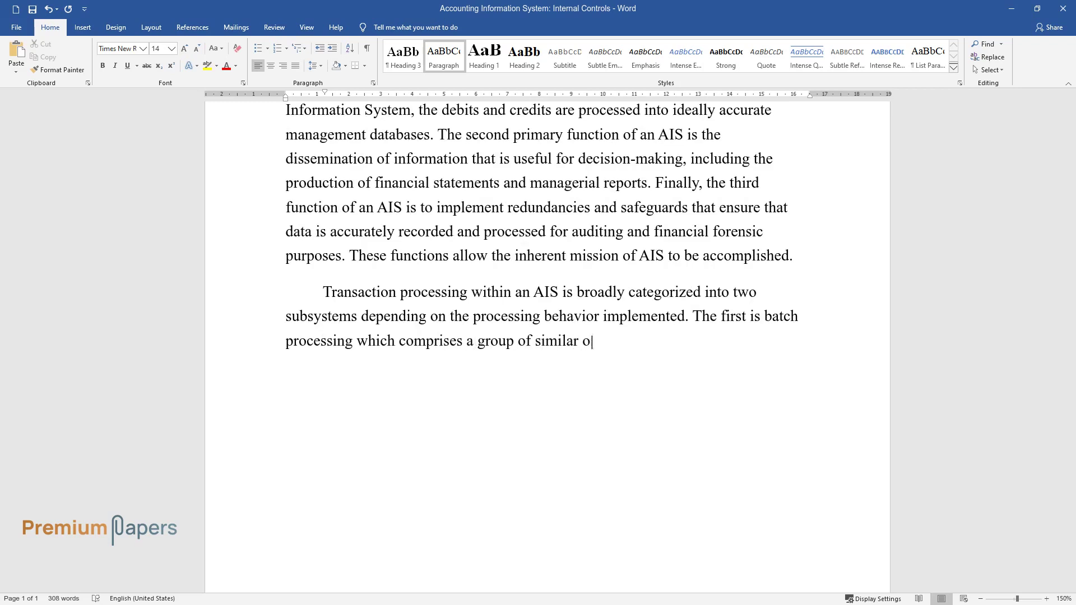
text(r comparable transactions that are )
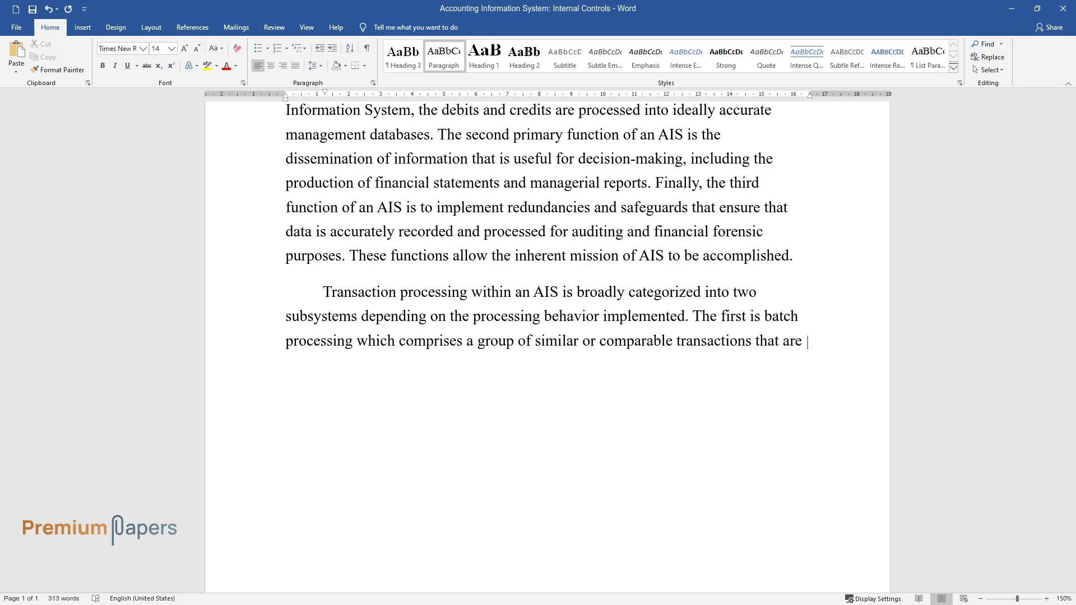
text(accumulated over some time and then)
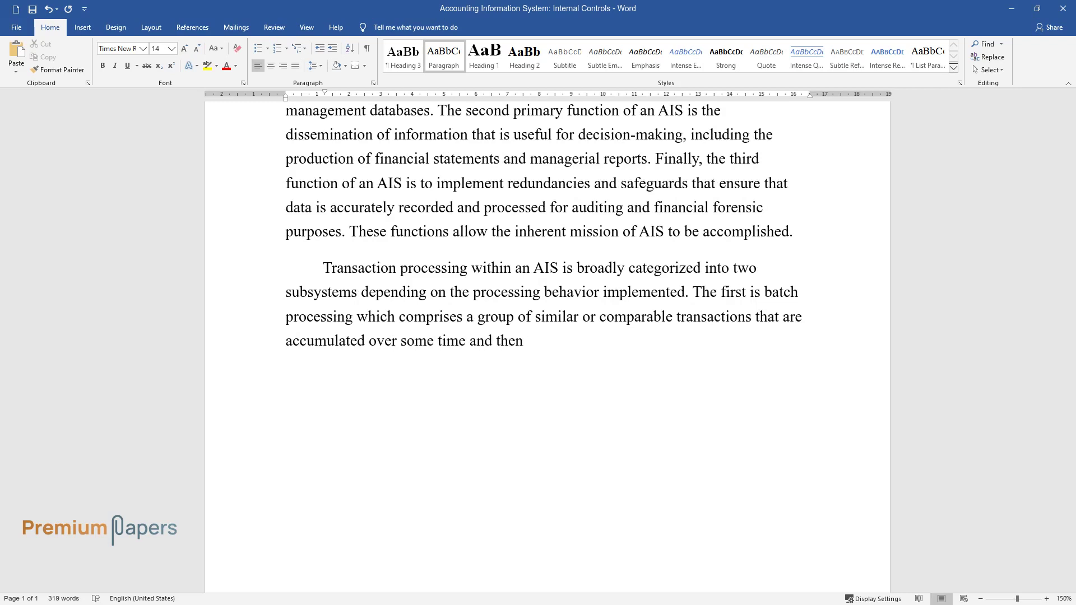
text( processed together in bulk. For it)
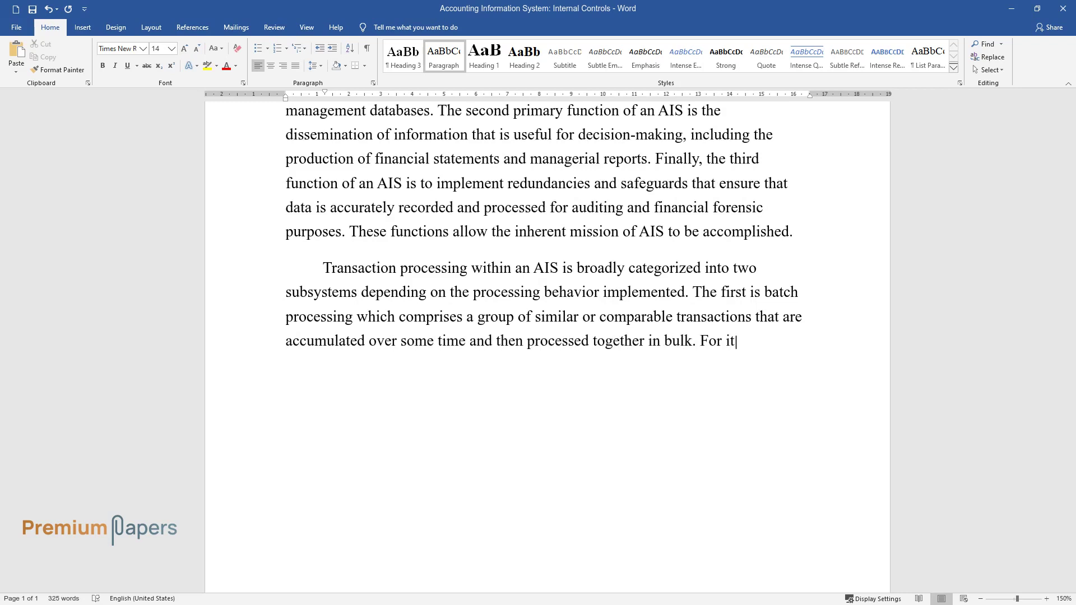
text( to be considered batch transaction)
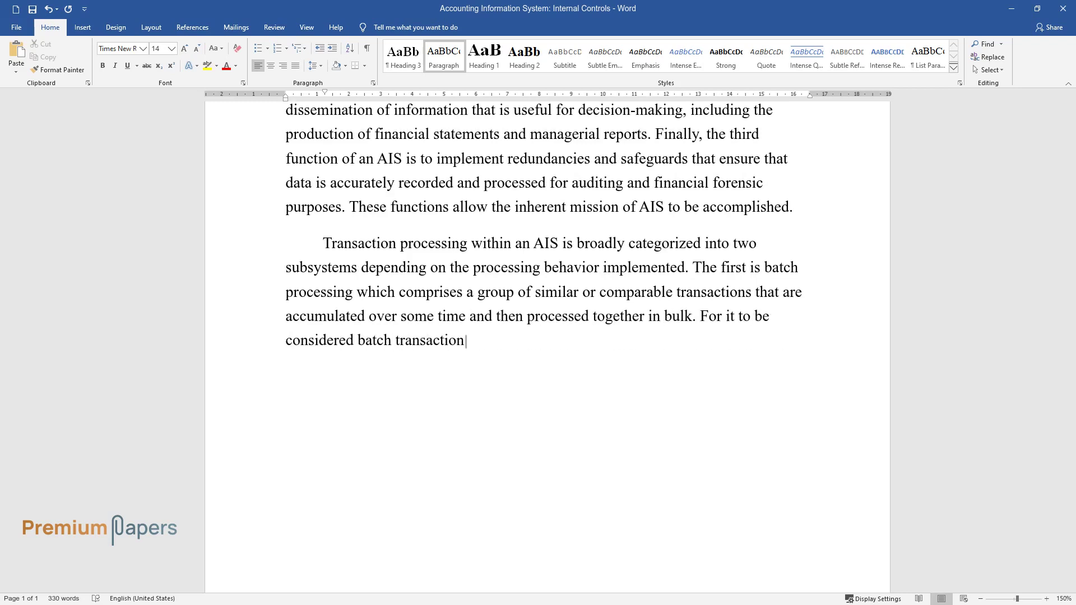
text( processing, however, the individua)
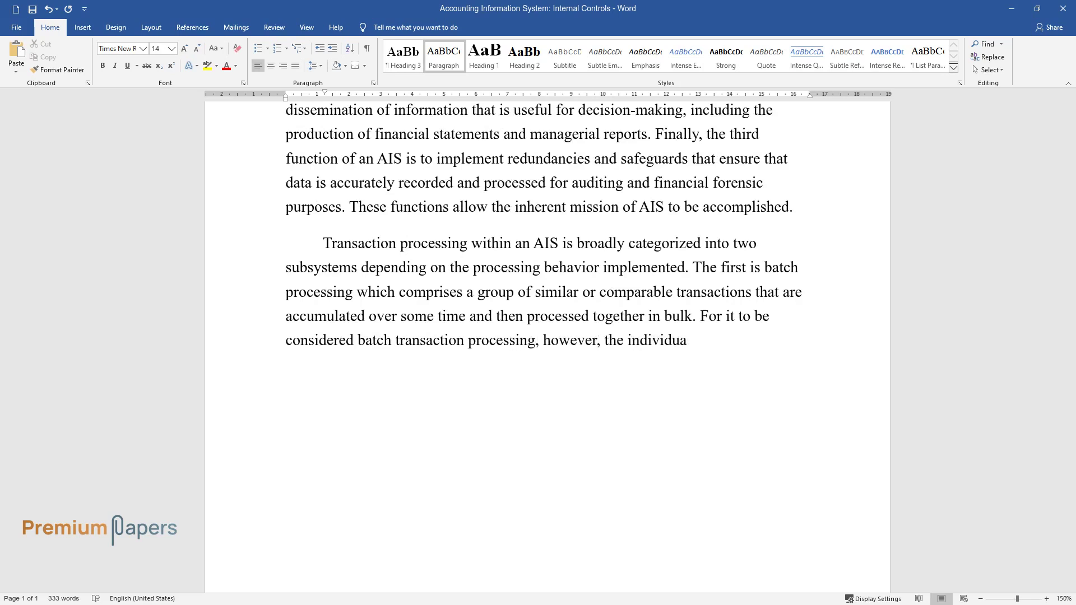
text(l transactions ought to be independ)
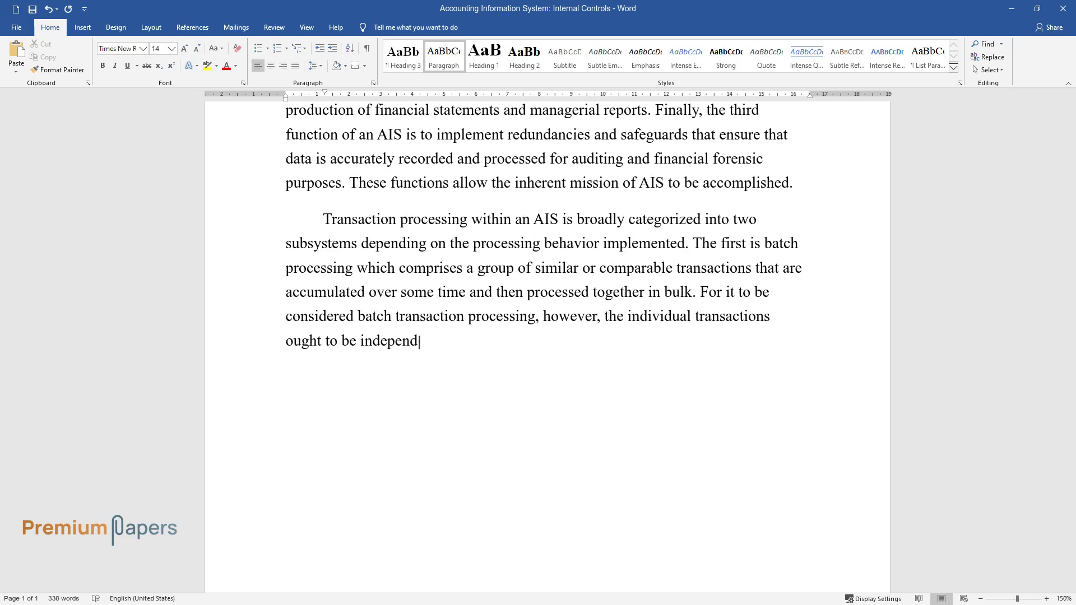
text(ent of each other during the timefr)
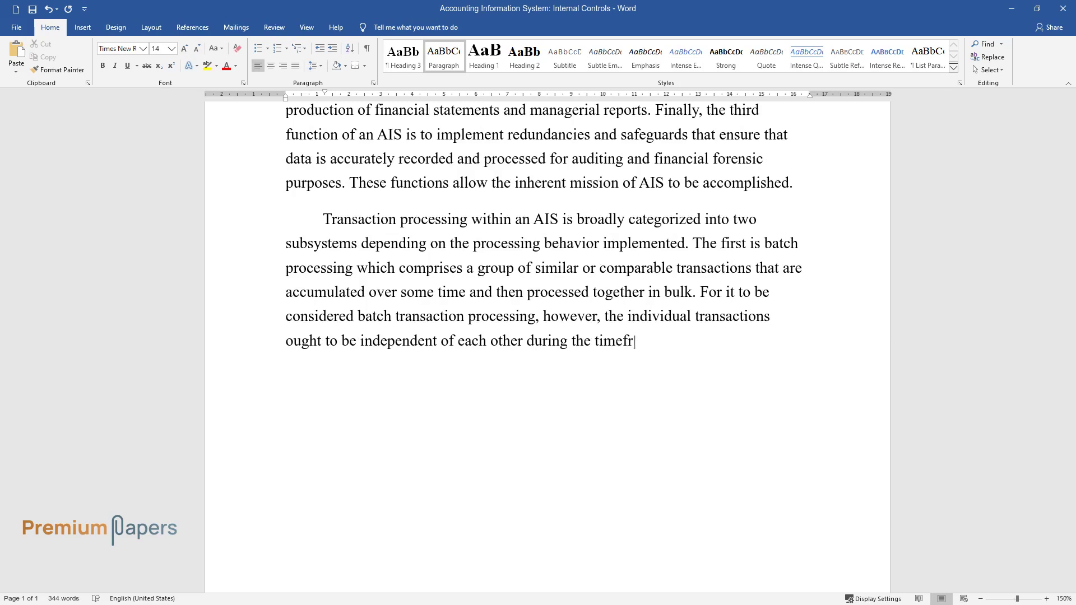
text(ame during which the transactions were accumulated. )
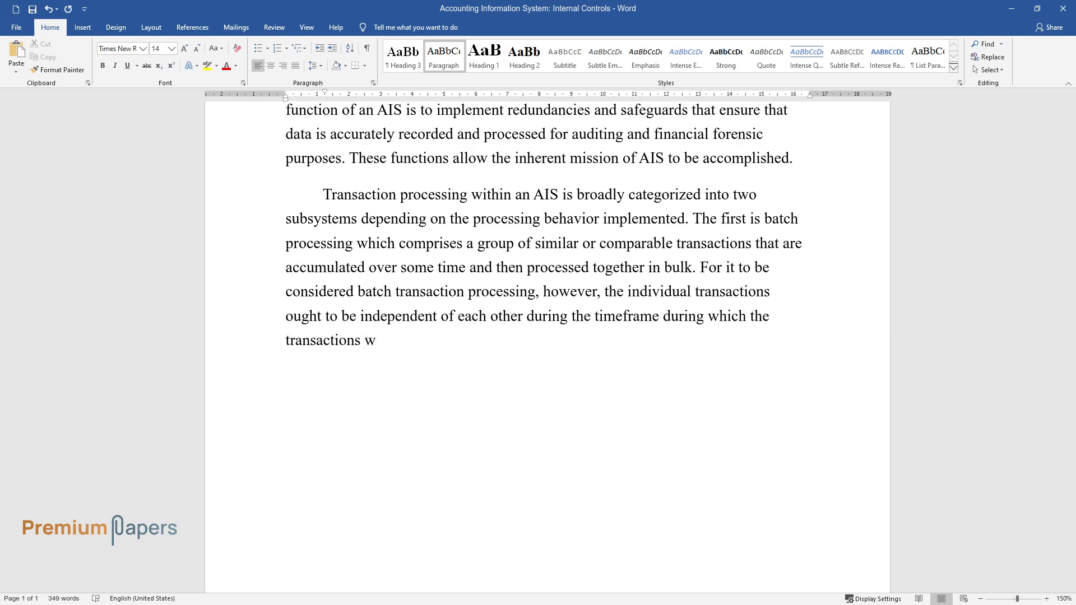
text(Due to the nature )
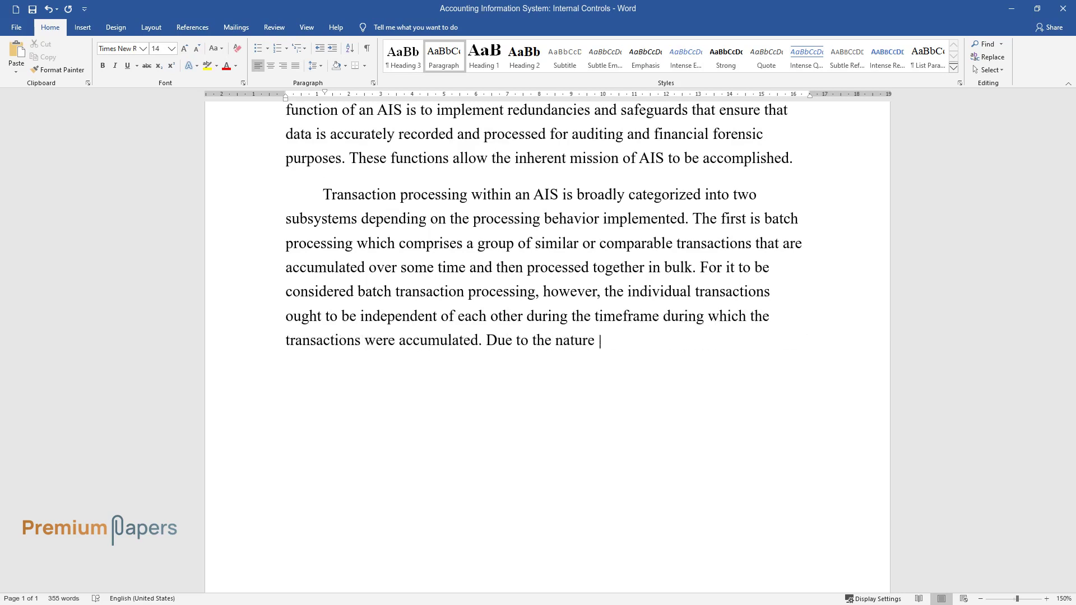
text(of batch processing, there exists a time lag)
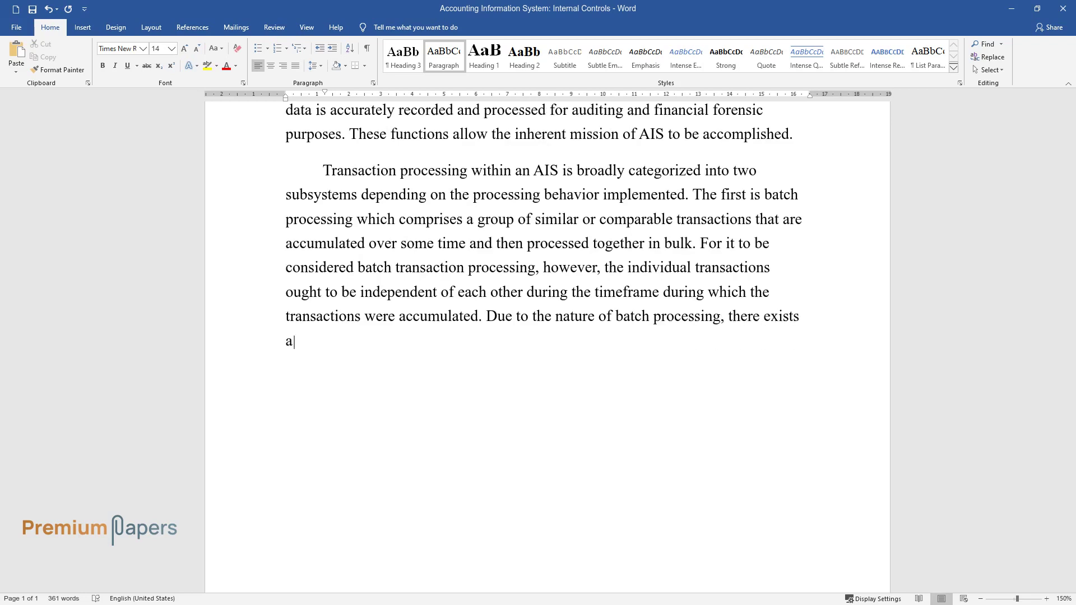
text( between the event and its)
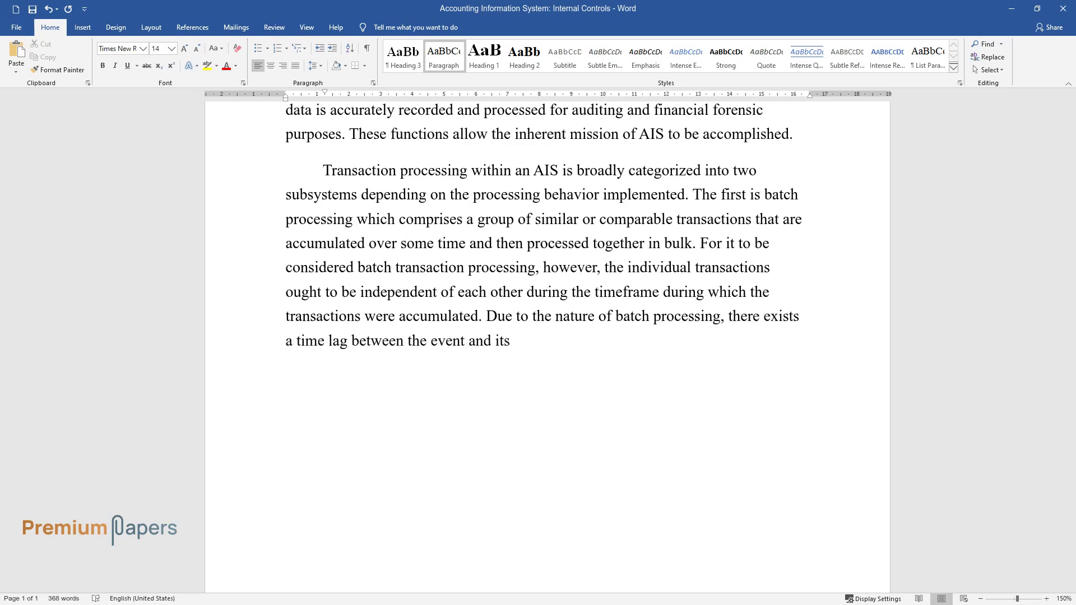
text( processing.)
key(Return)
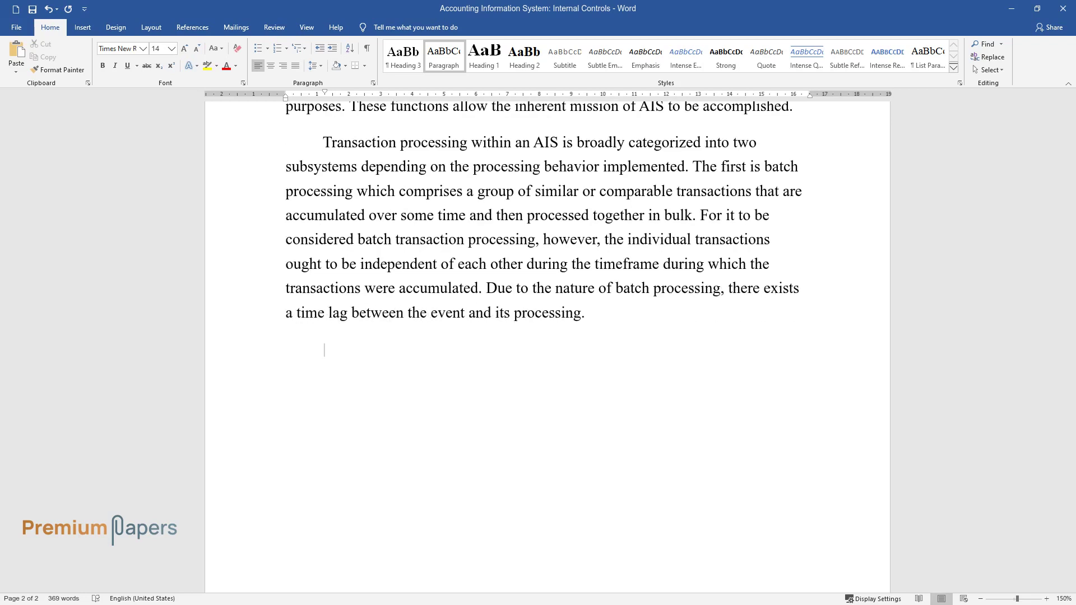
Write the paragraph on batch processing keystroke and update runs, ending 'transactions for processing.'.
text(The procedure implemented in )
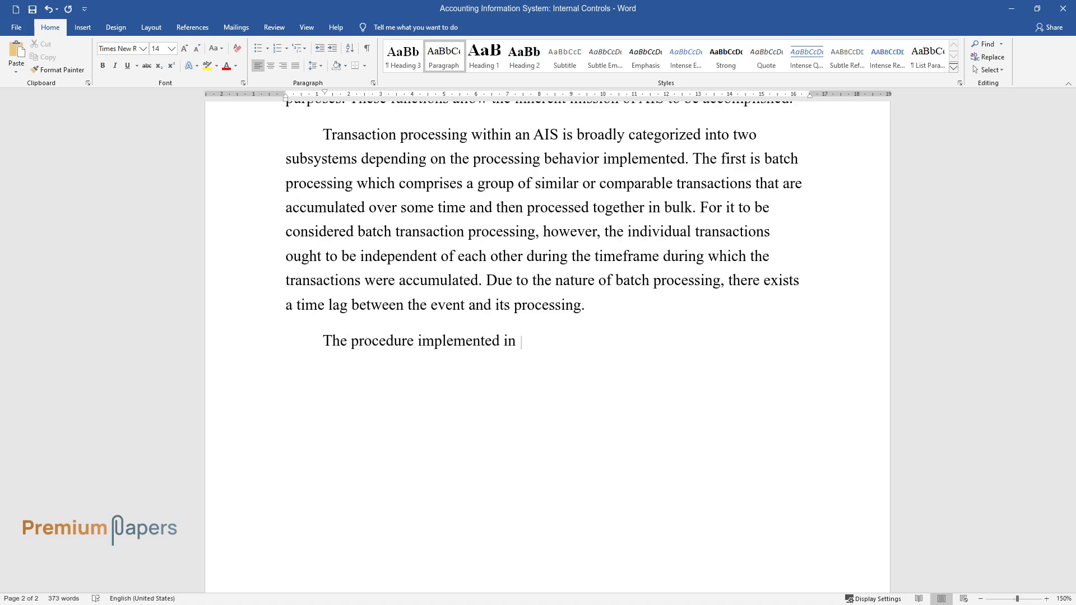
text(batch processing involves the init)
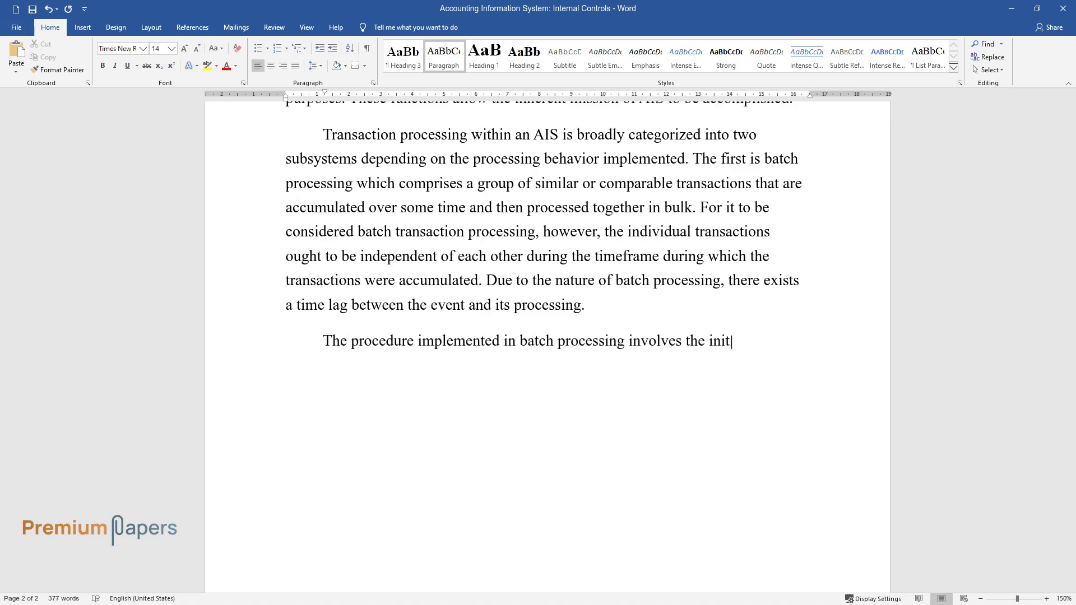
text(ial keystroke, where clerks or boo)
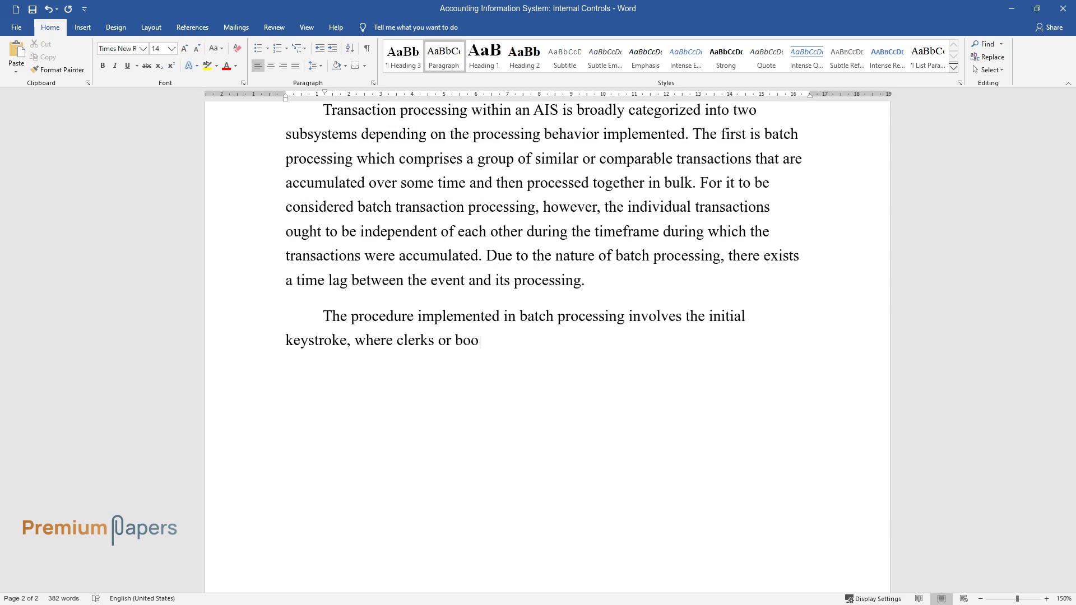
text(kkeepers transcribe source documen)
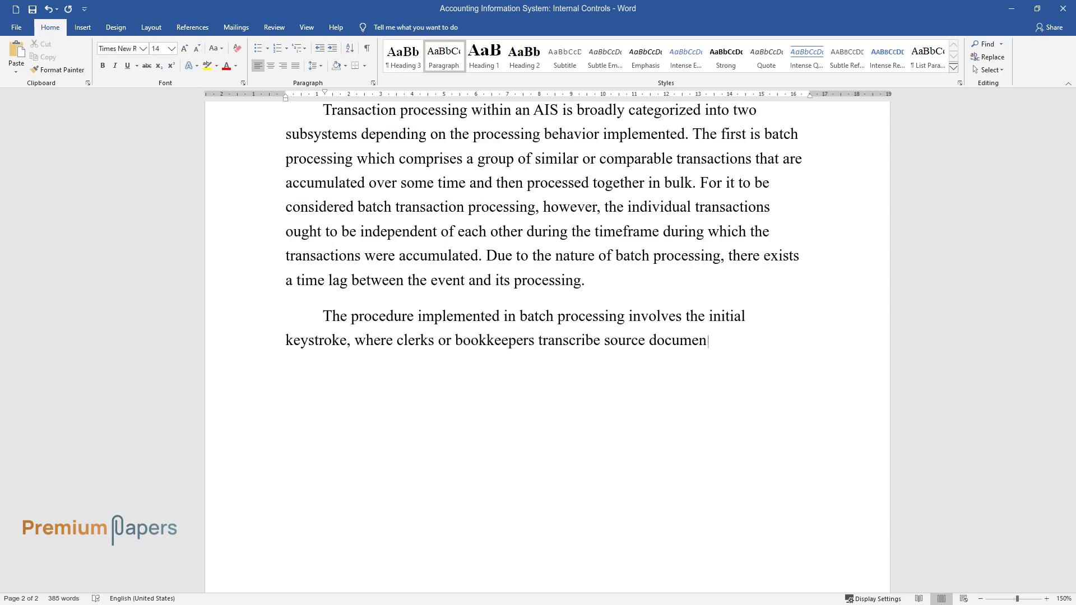
text(ts to magnetic form for later proc)
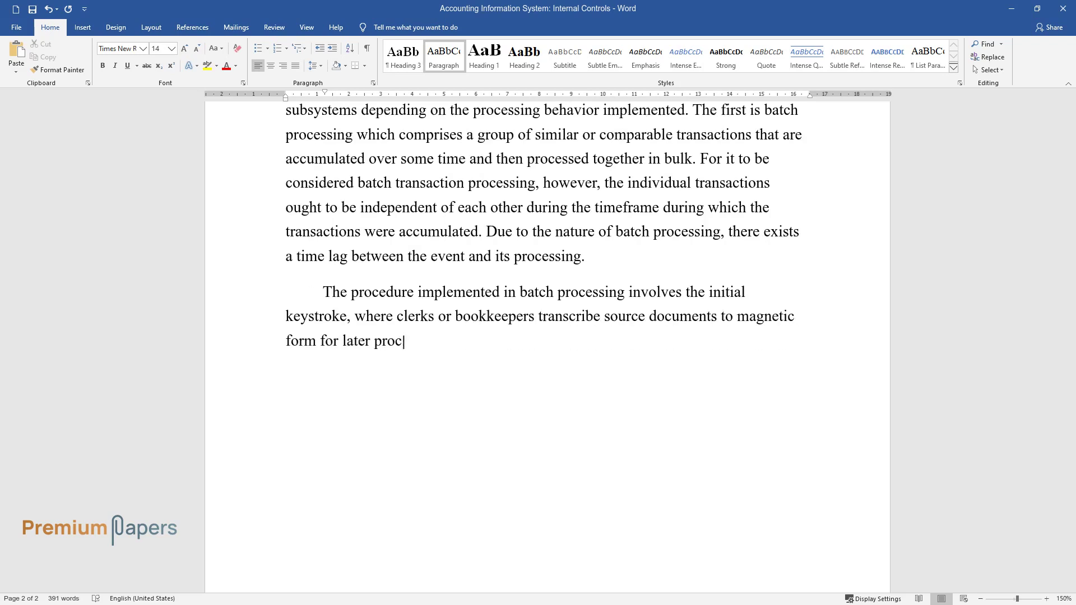
text(essing. An edit run is then conduc)
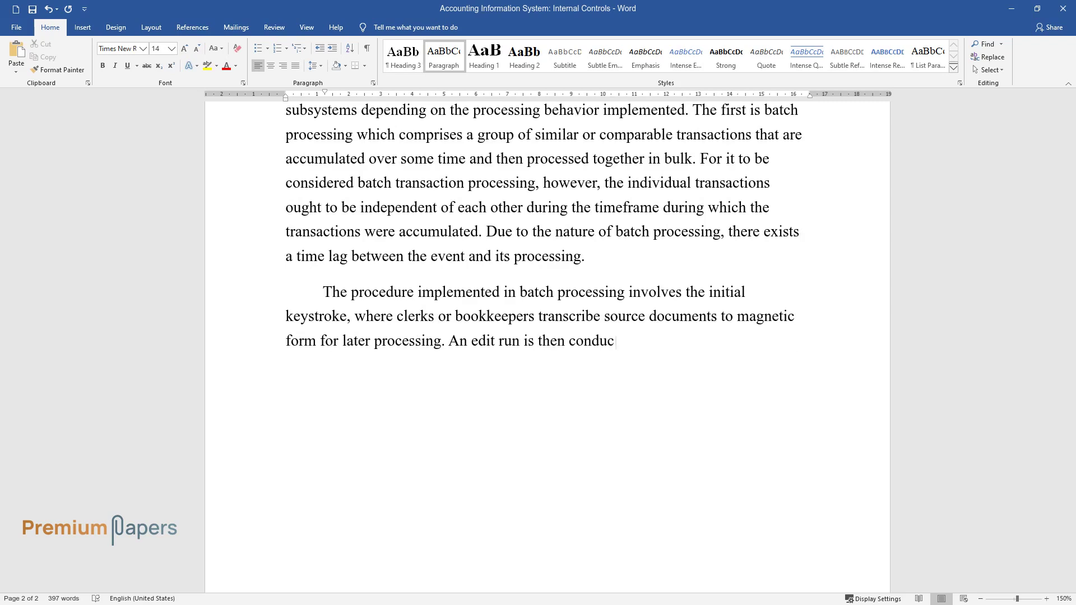
text(ted, where clerical errors in the batch ar)
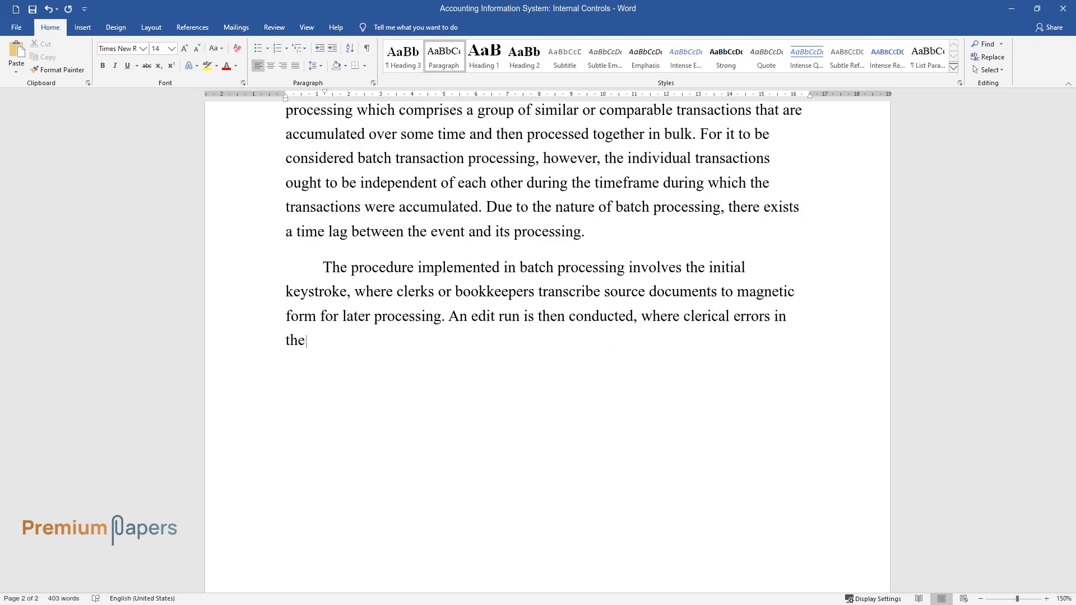
text(e identified, and consequ)
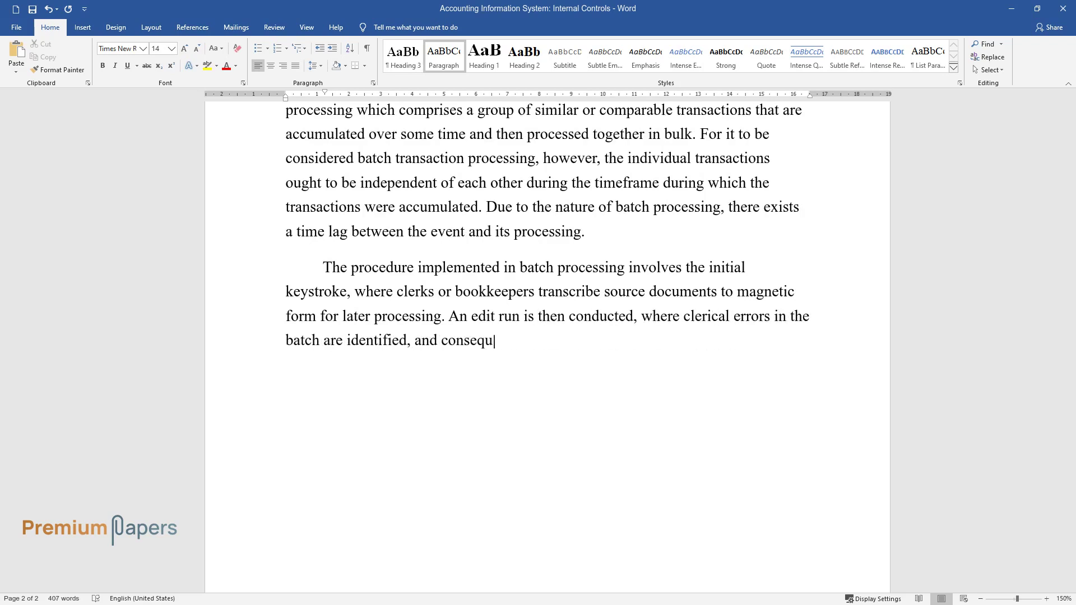
text(ently placed within an error file.)
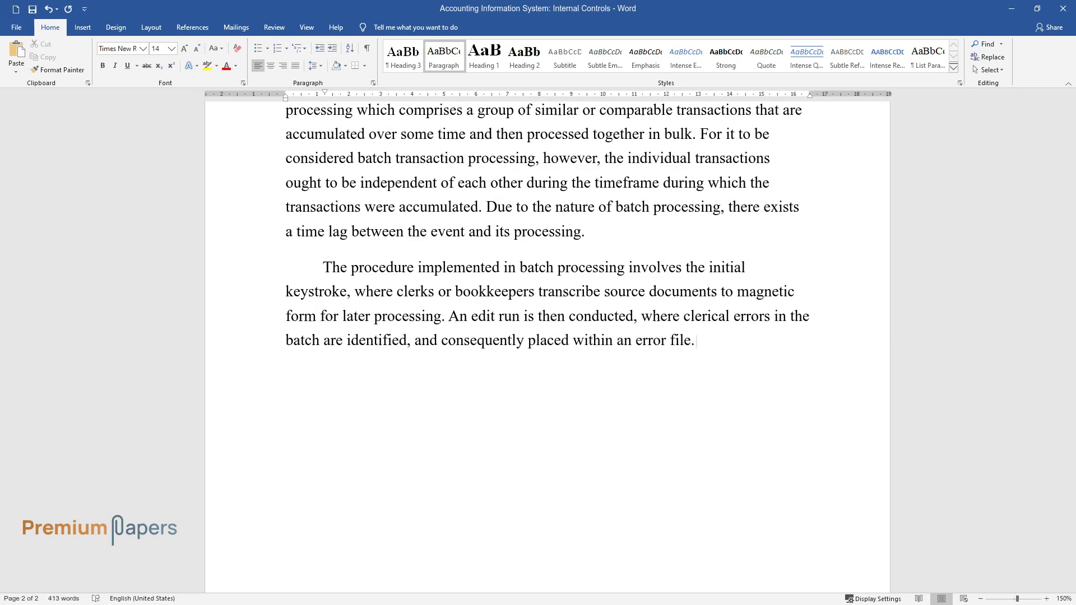
text( Further, a sort of run is execute)
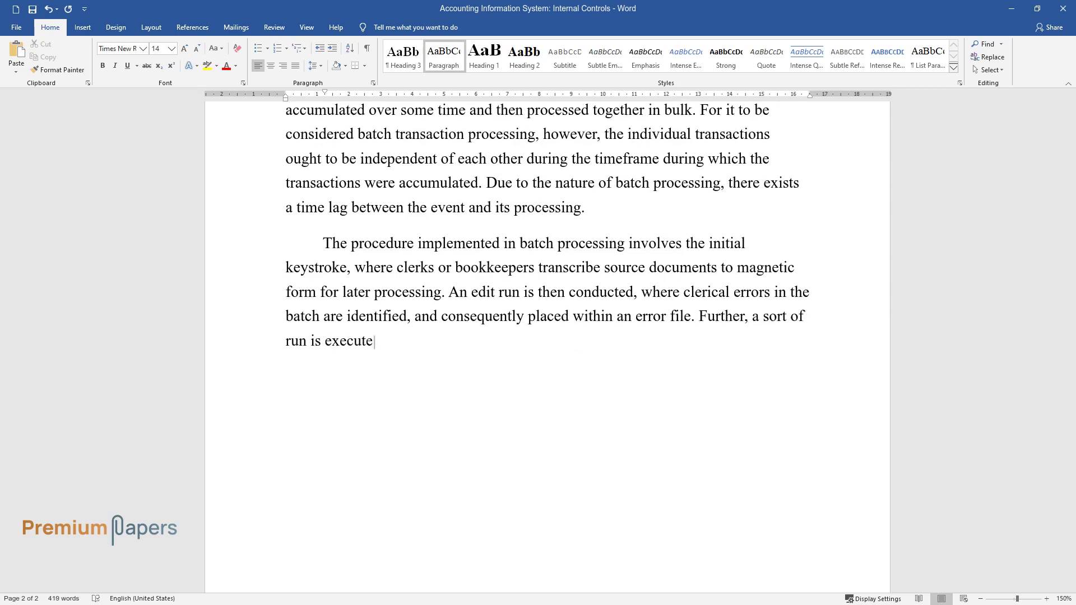
text(d, which sets the transaction file)
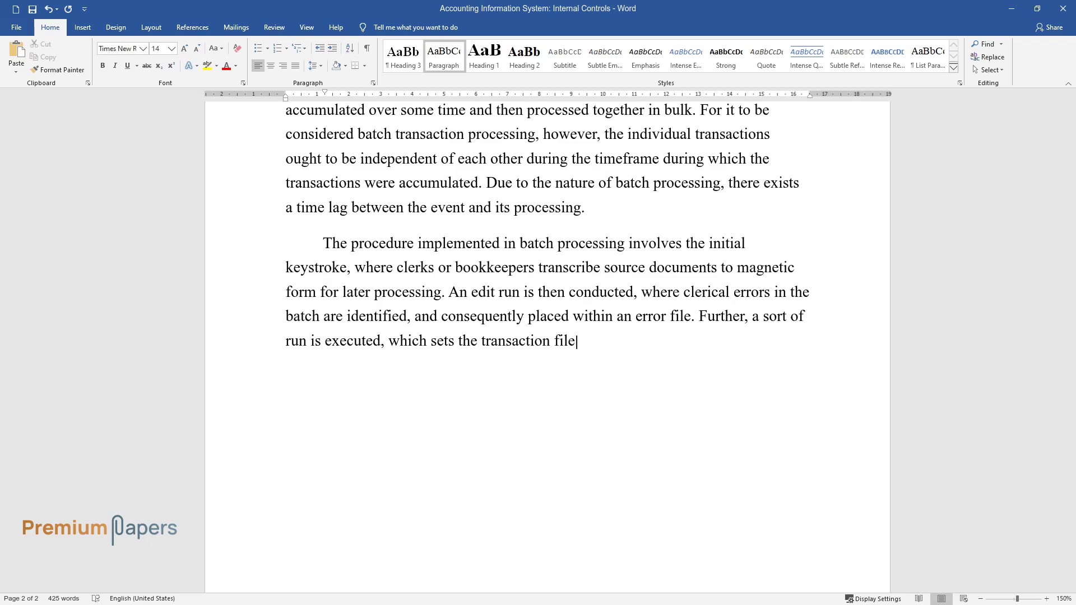
text( in the same order as the master f)
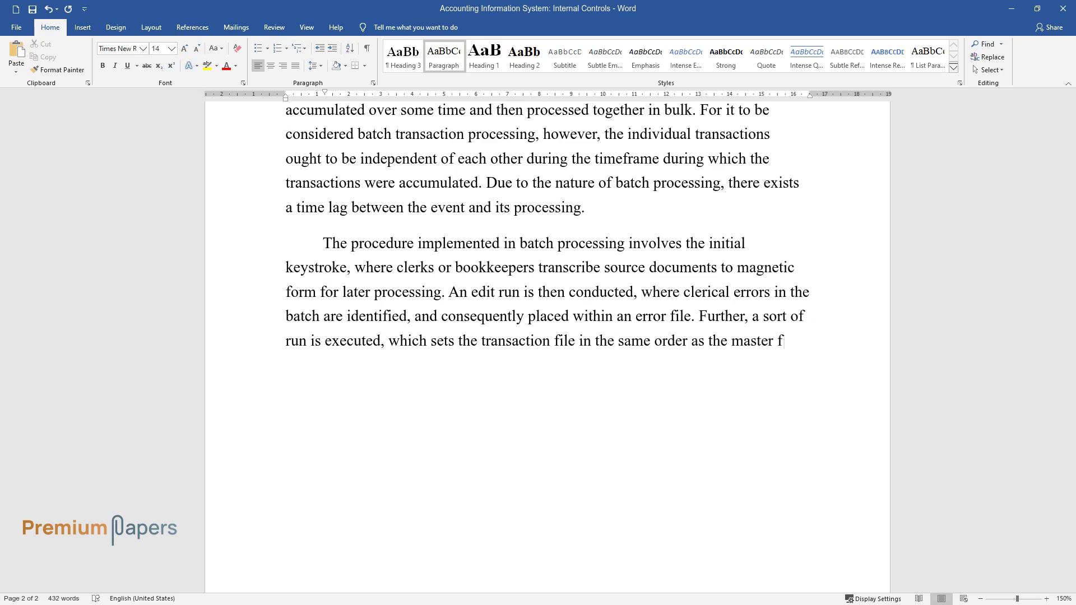
text(ile usin)
text(g a primary key. An update run follows, which changes the va)
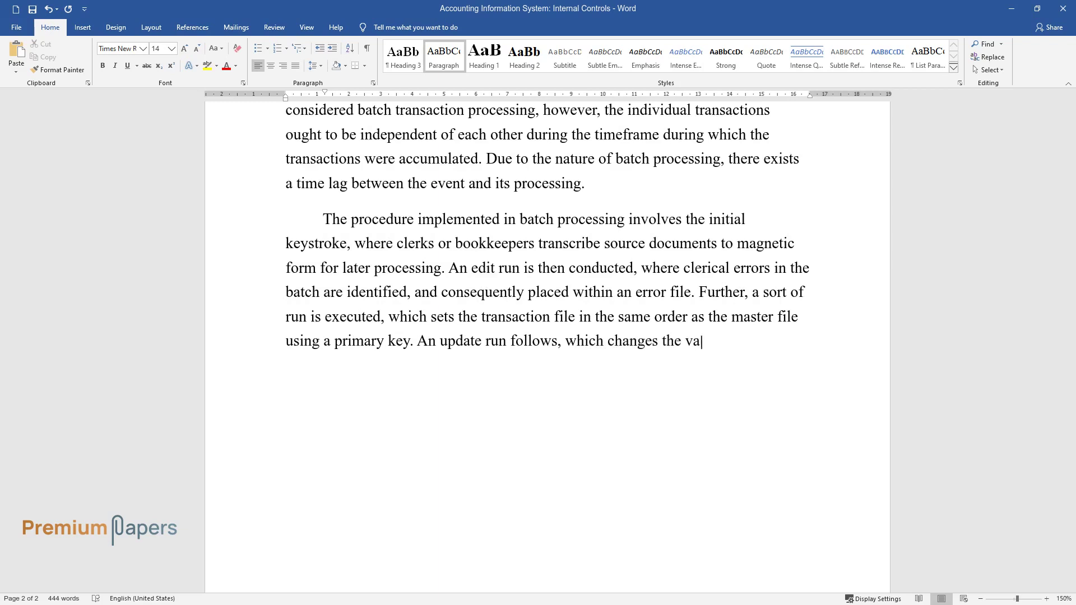
text(lue of appropriate fields in the master fi)
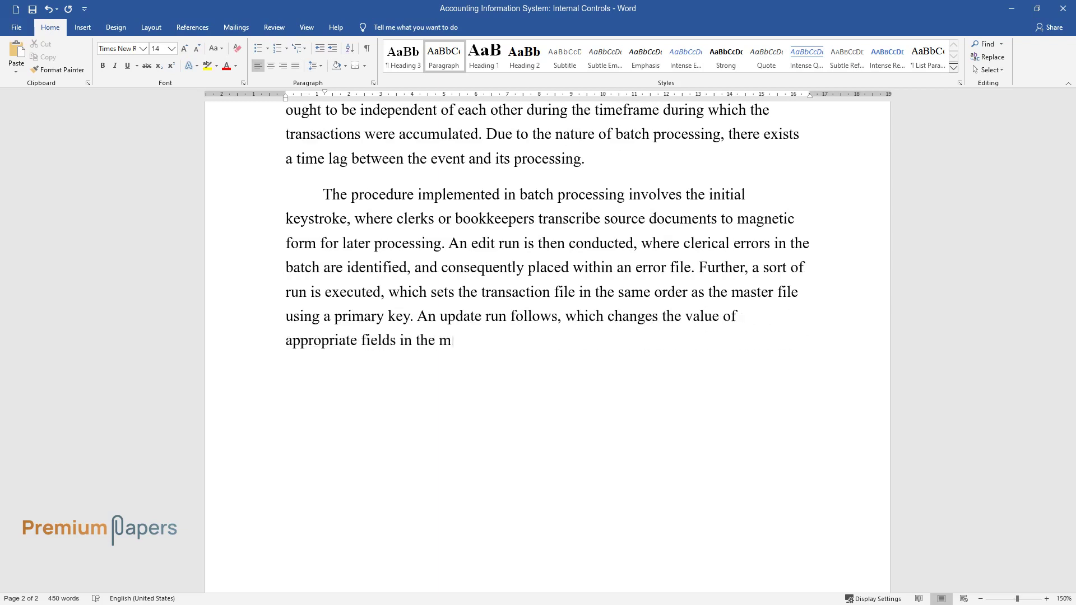
text(le to reflect the transact)
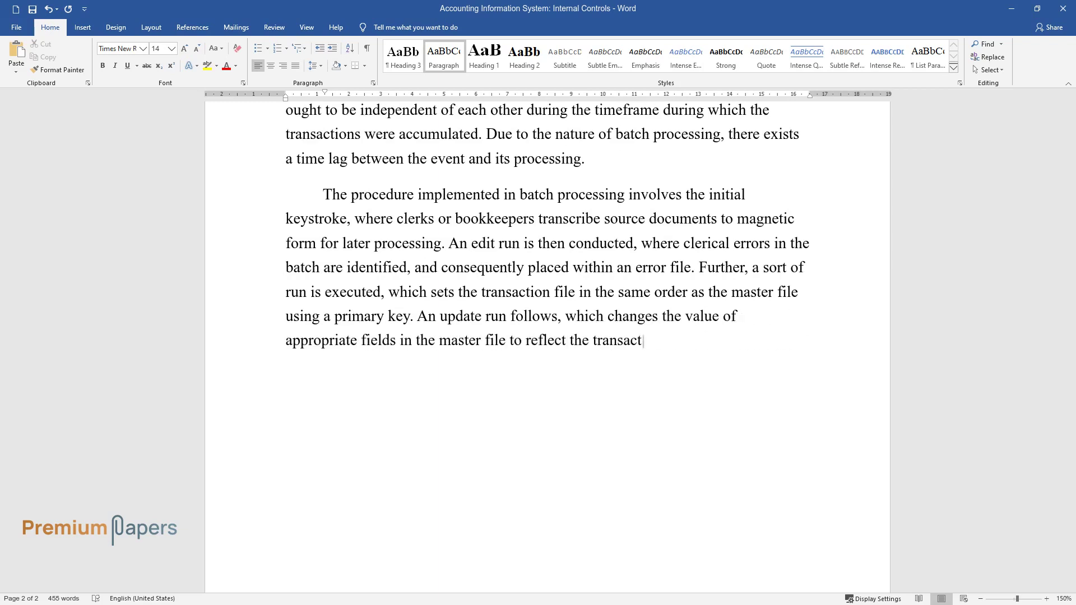
text(ion. Finally, the backup procedure allows)
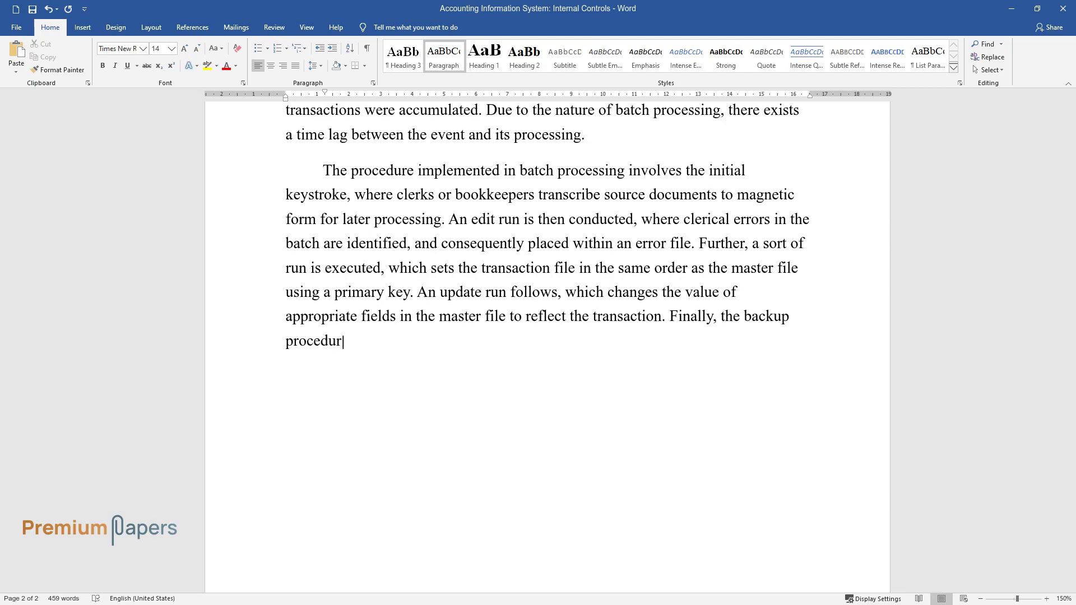
text( the master to continue to)
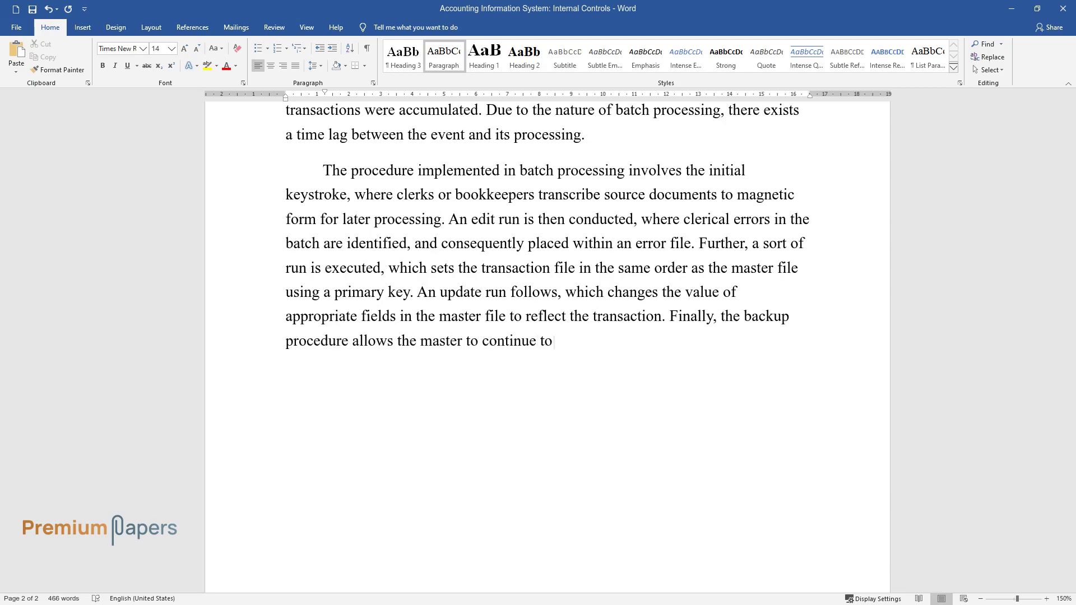
text( exist, but a new redundant file i)
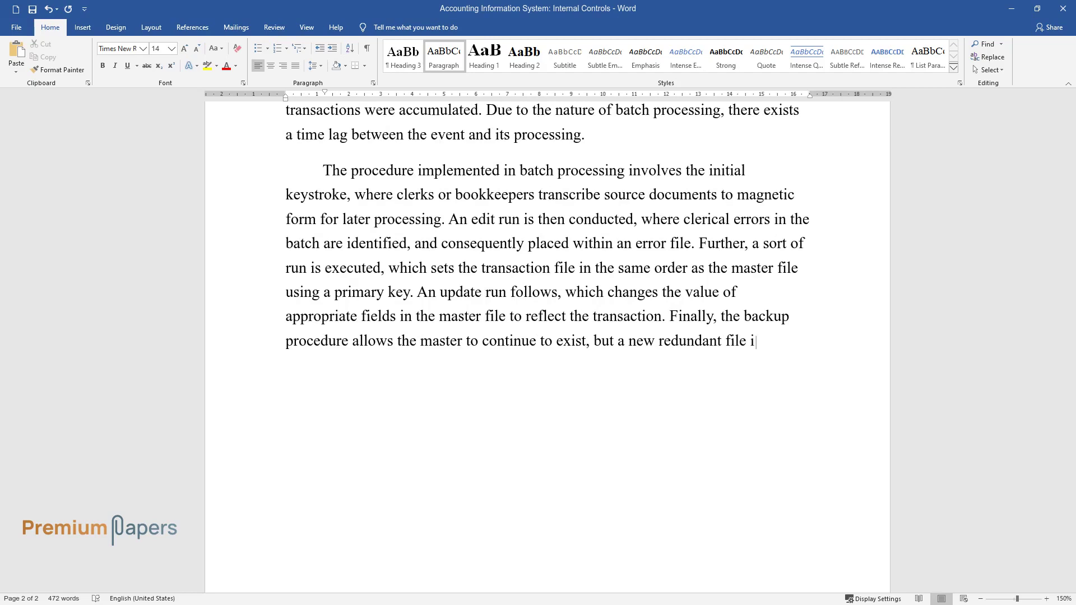
text(s created. The primary advantage o)
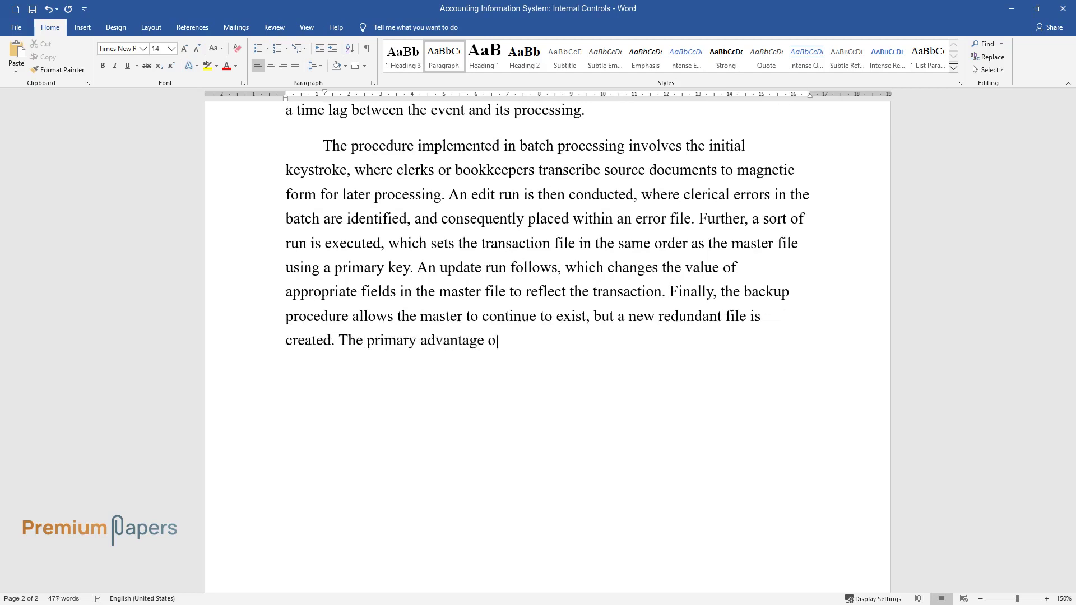
text(f batch processing would be the in)
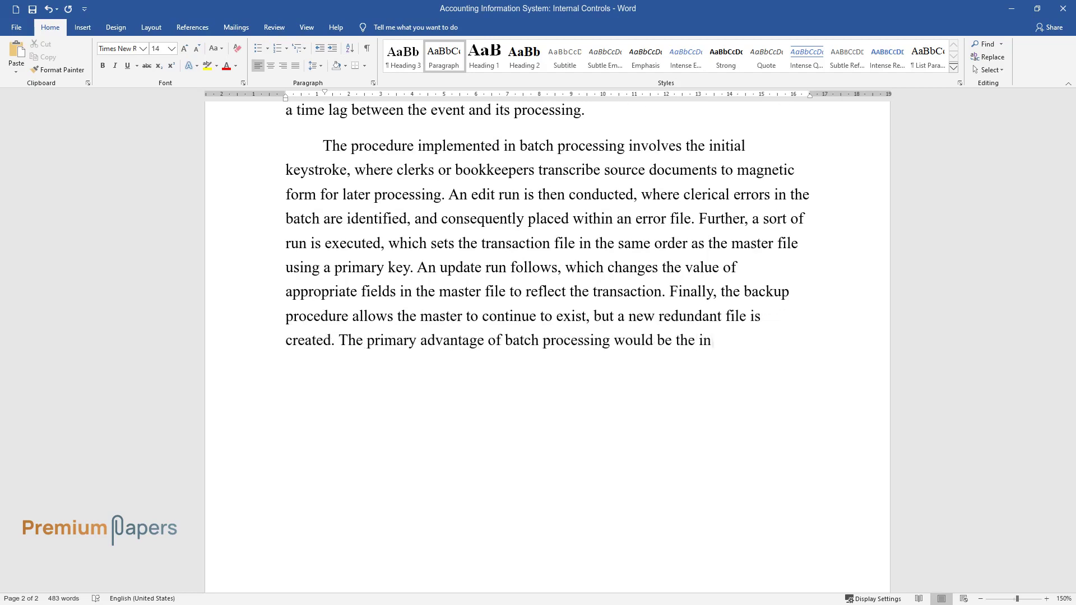
text(creased efficiency afforded by gro)
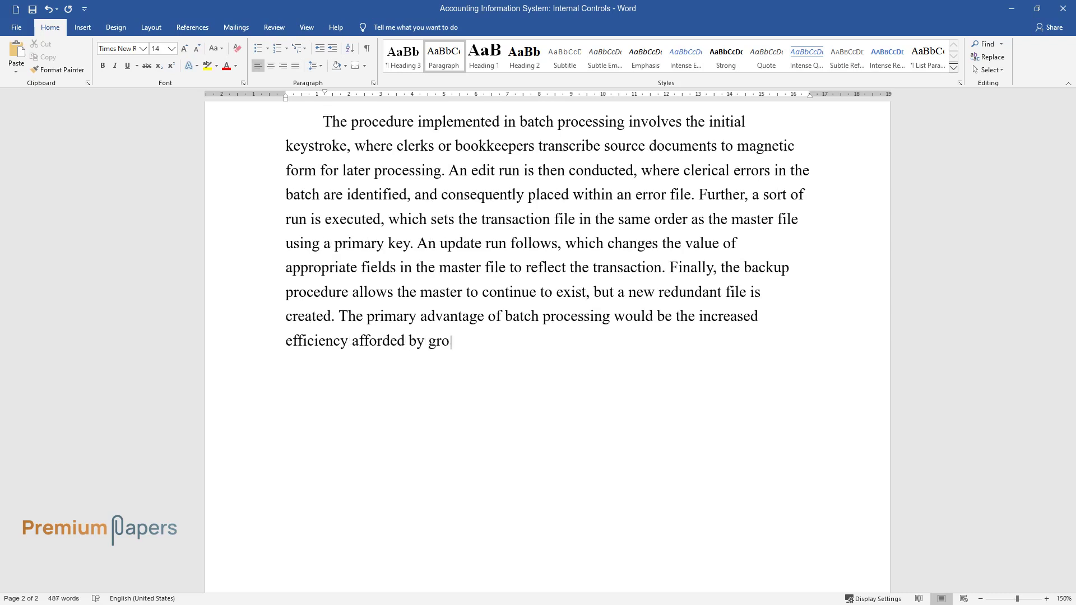
text(uping a large number of transactio)
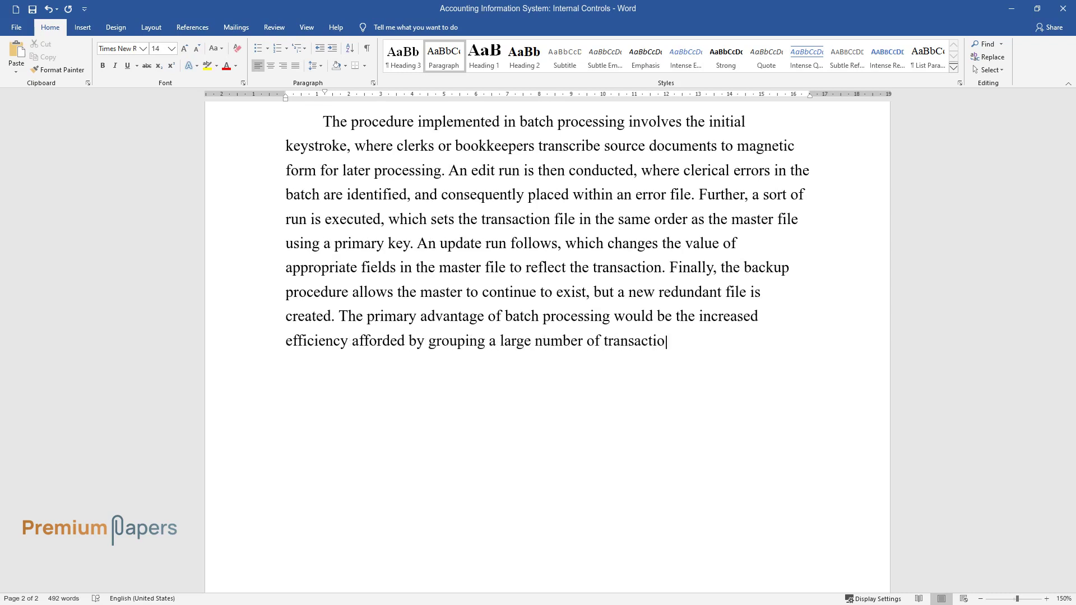
text(ns for processing.)
key(Return)
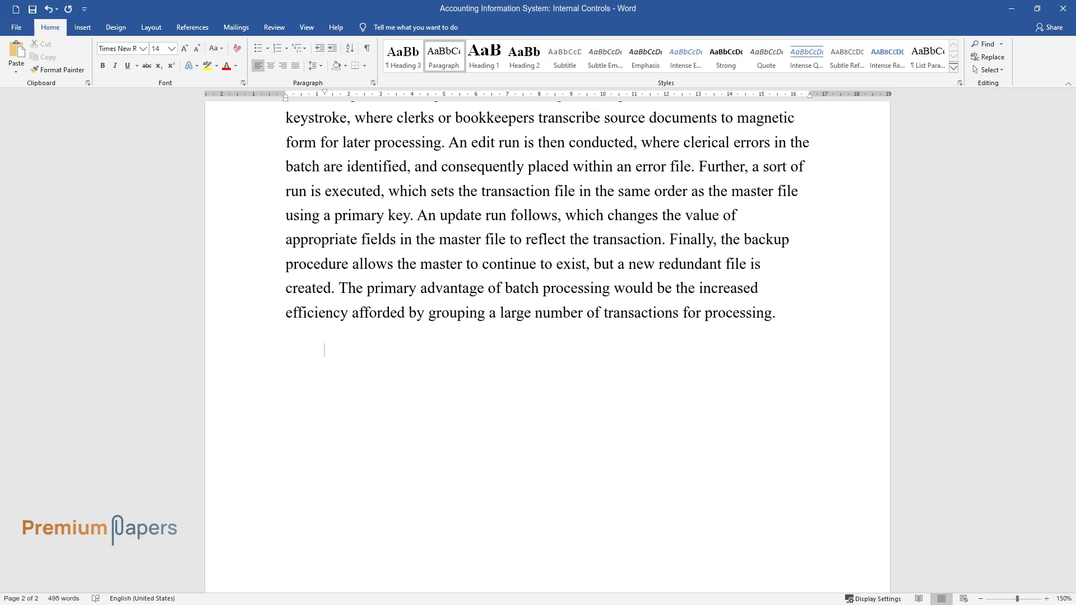
Add the real-time processing paragraph and the 'Internal Controls and Computer Crime and Information Technology Security' heading.
text(On the other hand, real-time pro)
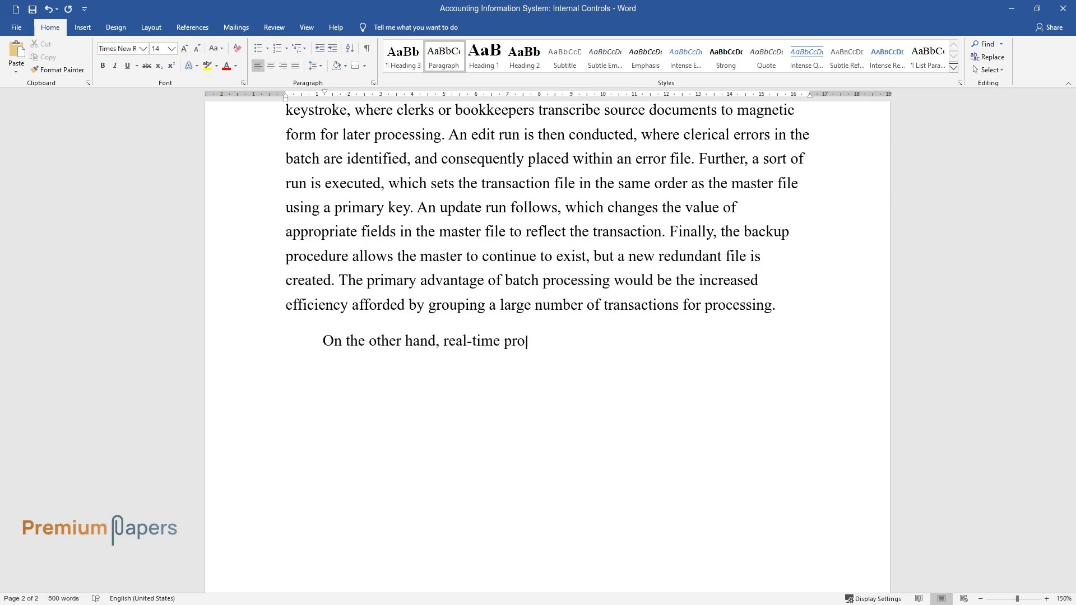
text(cessing involves transaction proce)
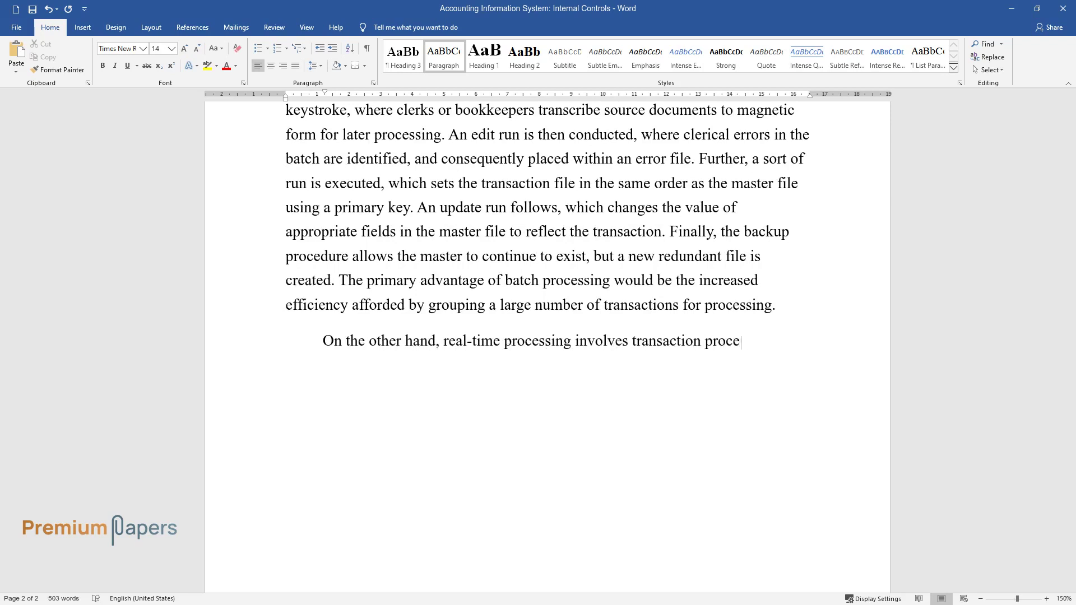
text(ssing individually at the moment i)
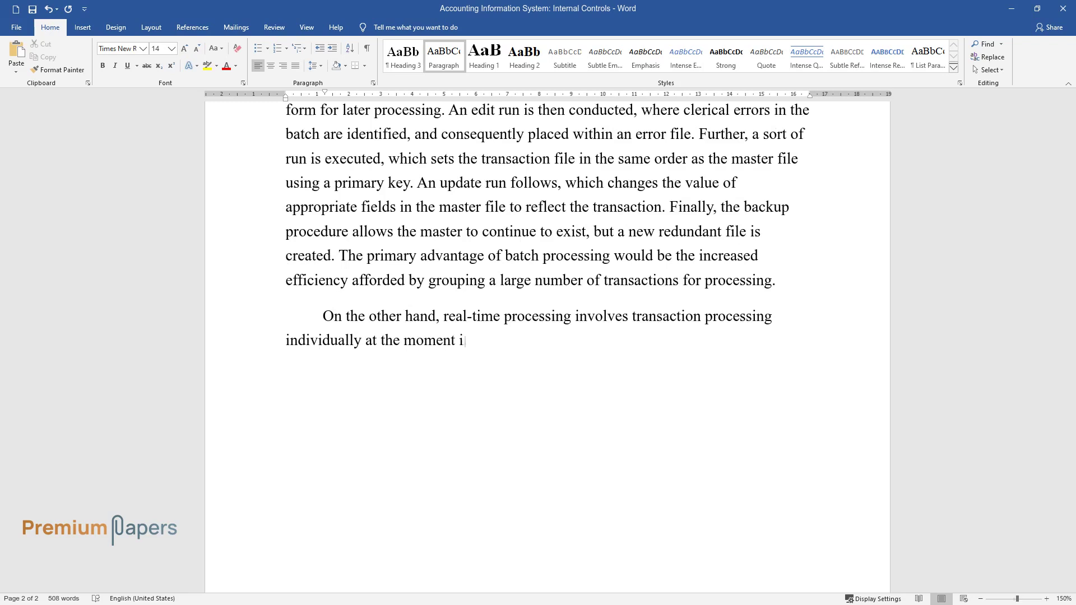
text(n which an economic event occurs. )
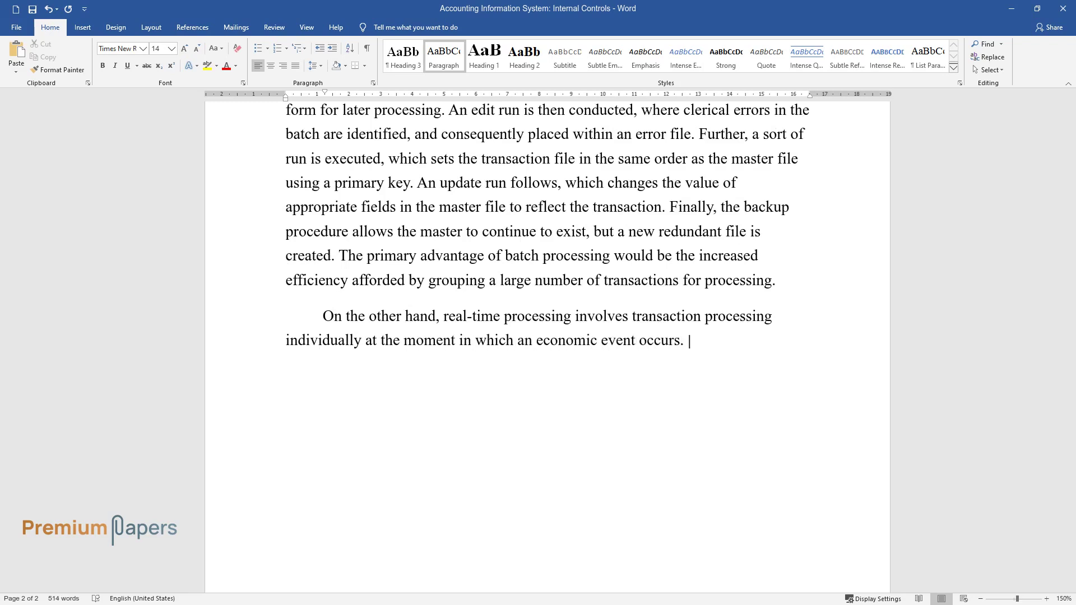
text(Consequently, there is no)
text( time la)
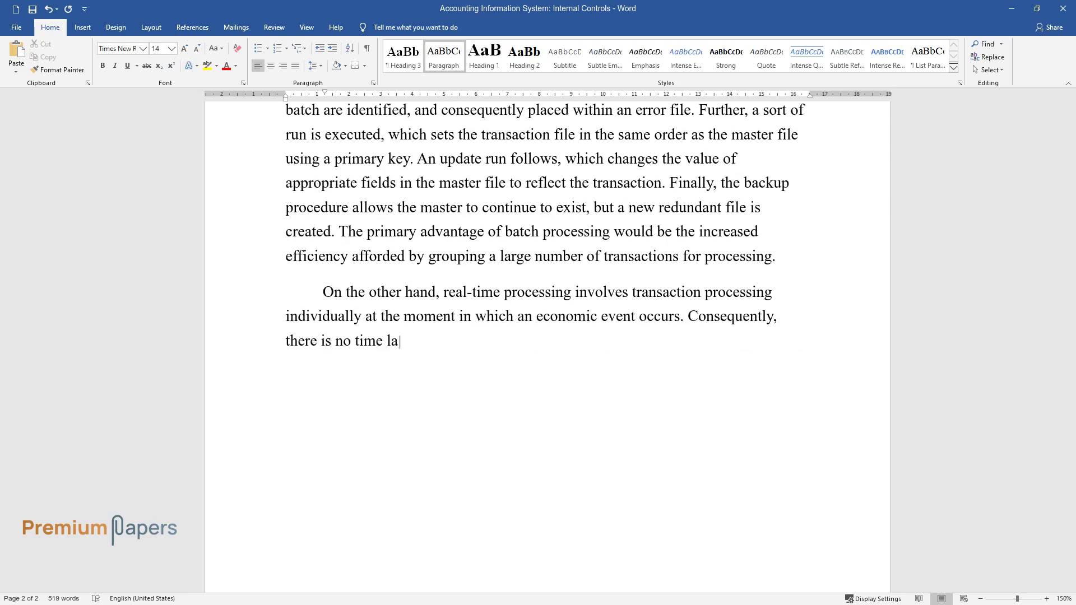
text(g between commercial development a)
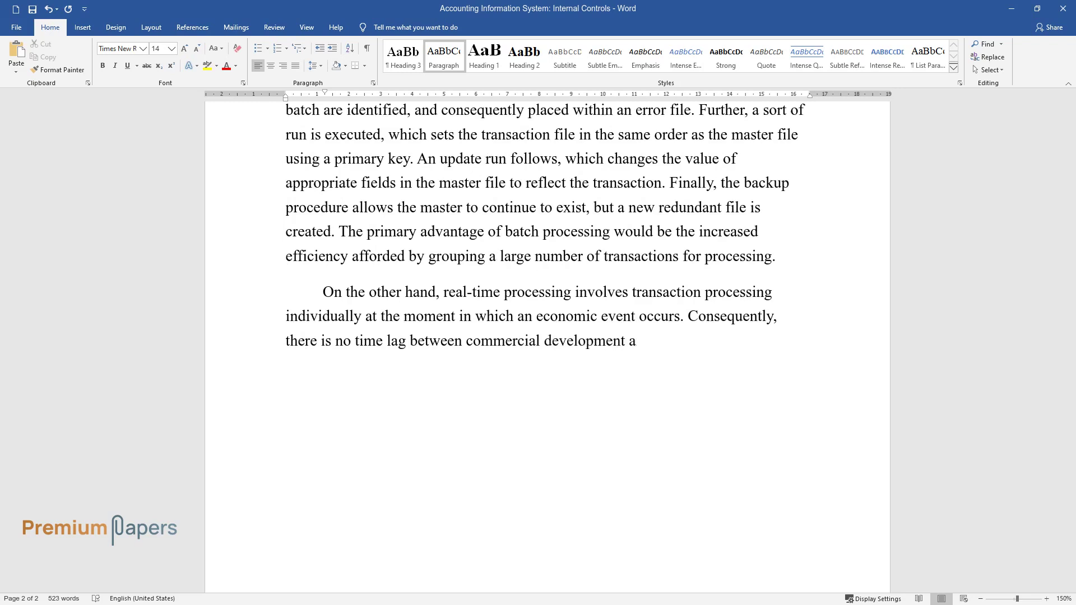
text(nd subsequent processing. Unfortun)
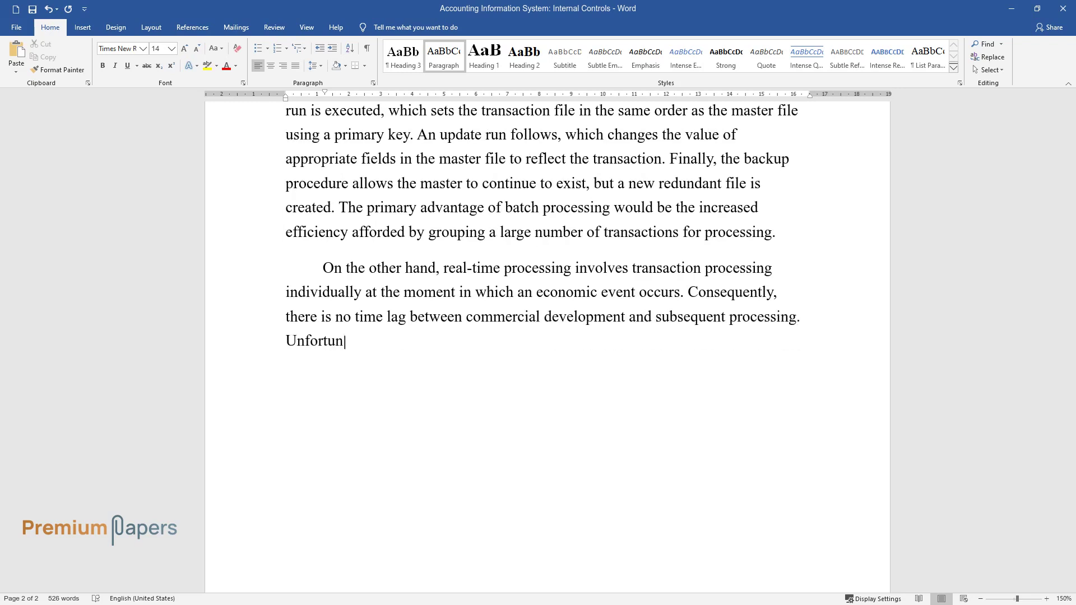
text(ately, this approach requires more)
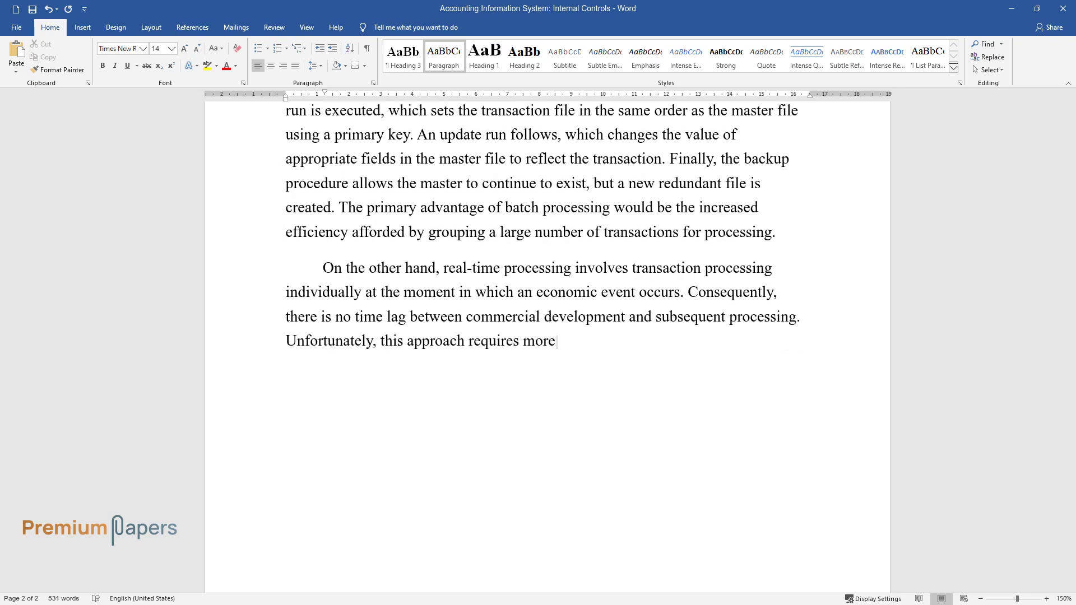
text( significant organizational resour)
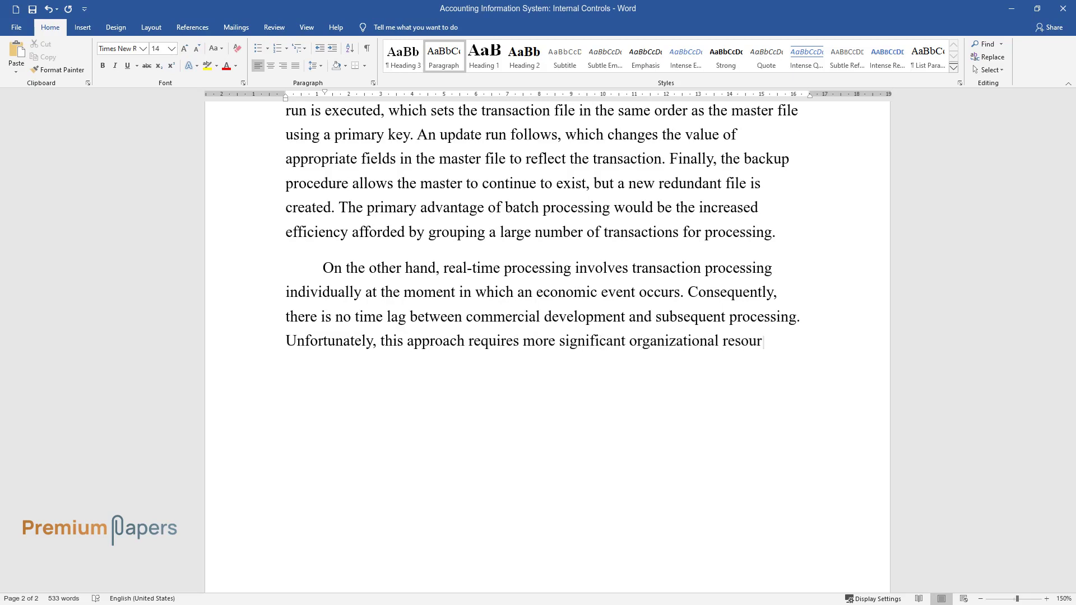
text(ces than batch processing, which l)
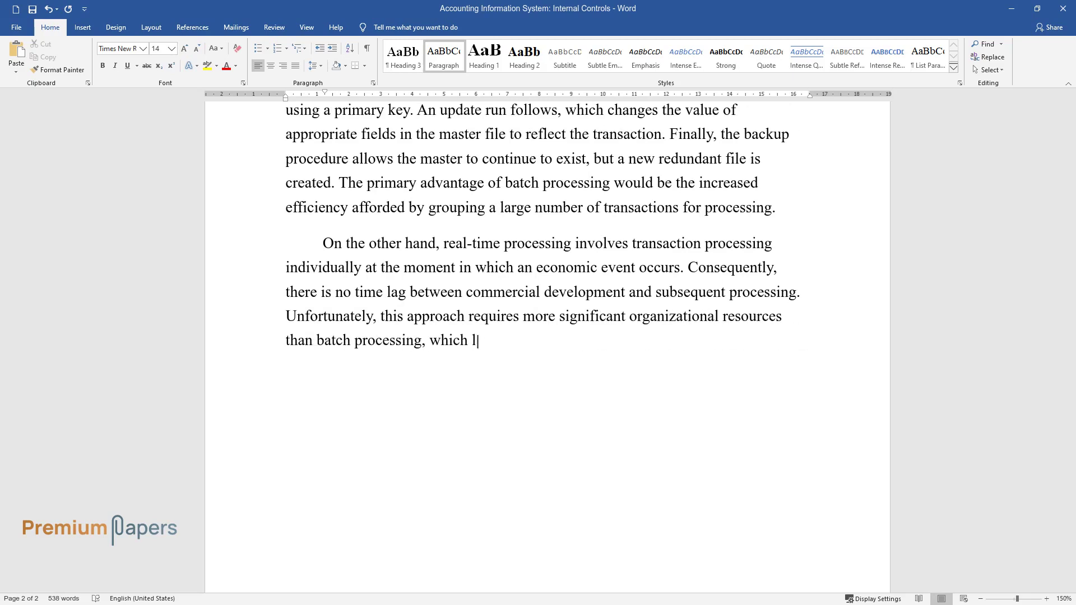
text(imits its applicability in contemp)
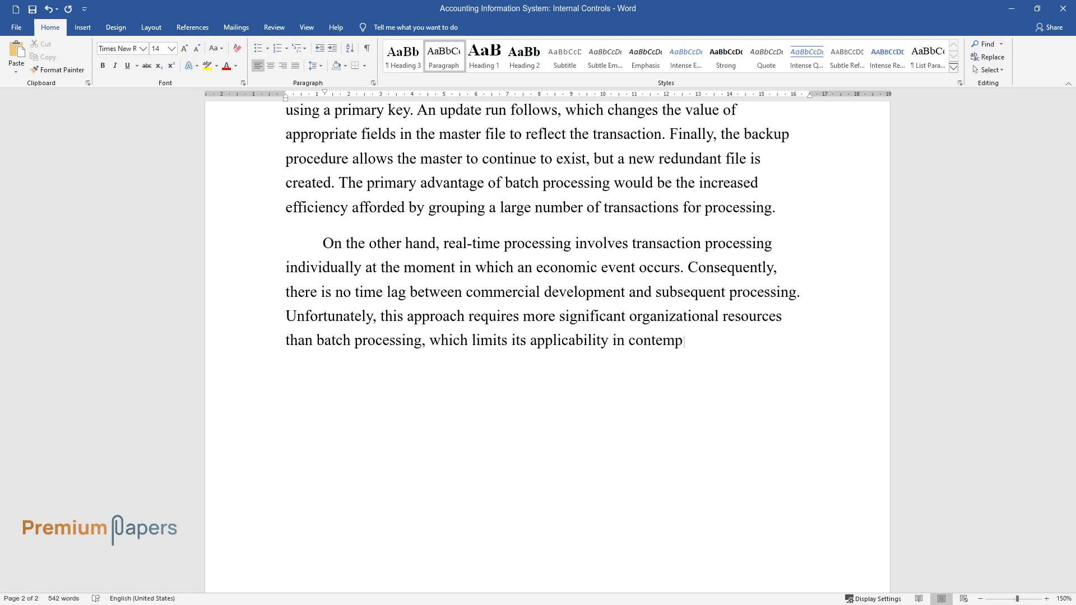
text(orary small businesses, and they n)
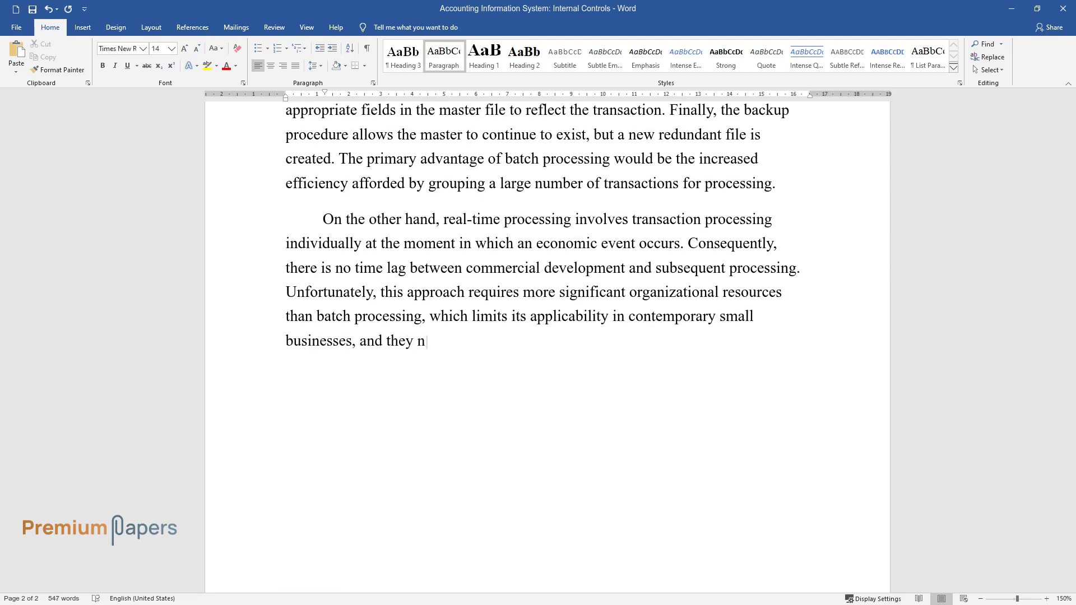
text(eed a dedicated processing capacit)
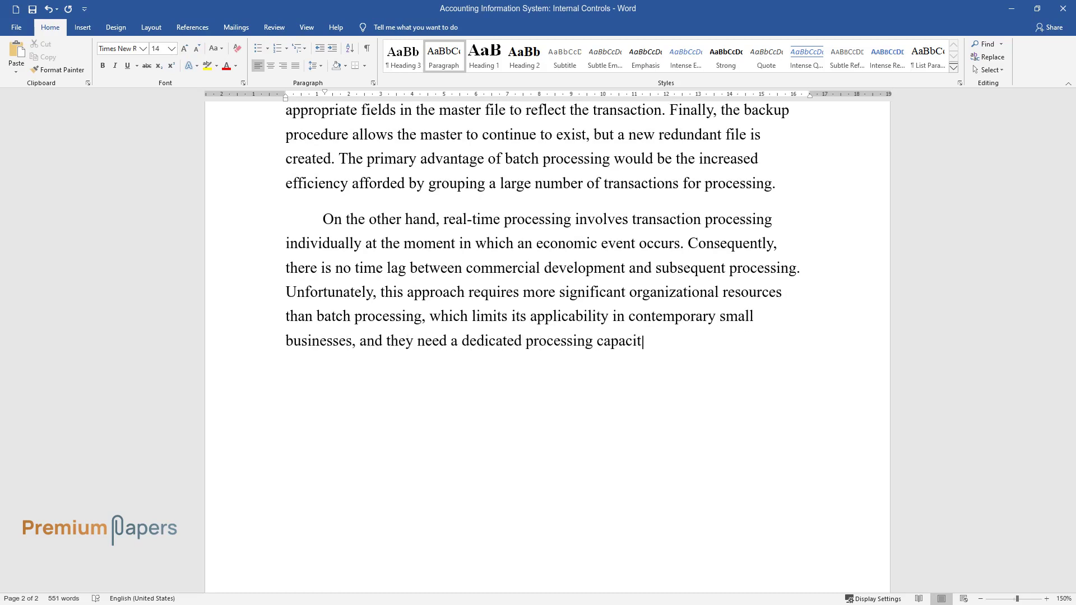
text(y. However, the cost differentials)
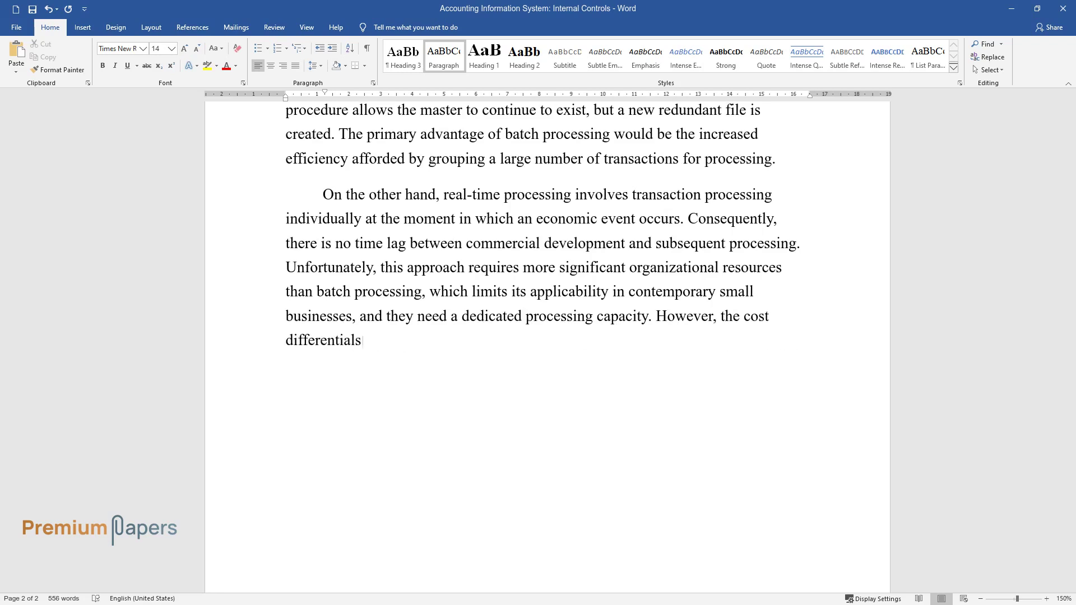
text( associated with this approach are )
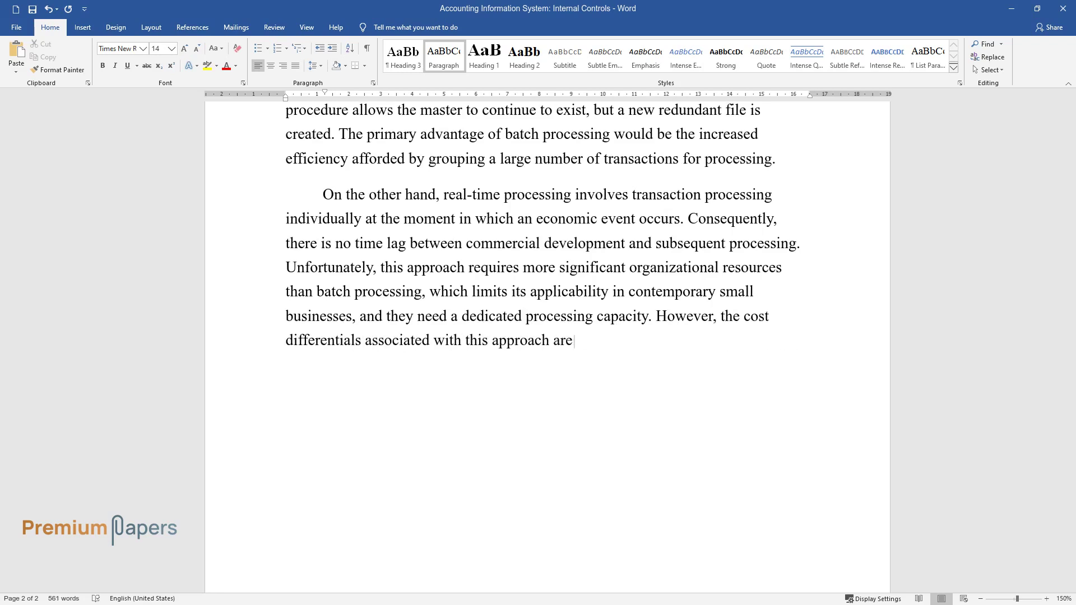
text(consistently decreasing. Another )
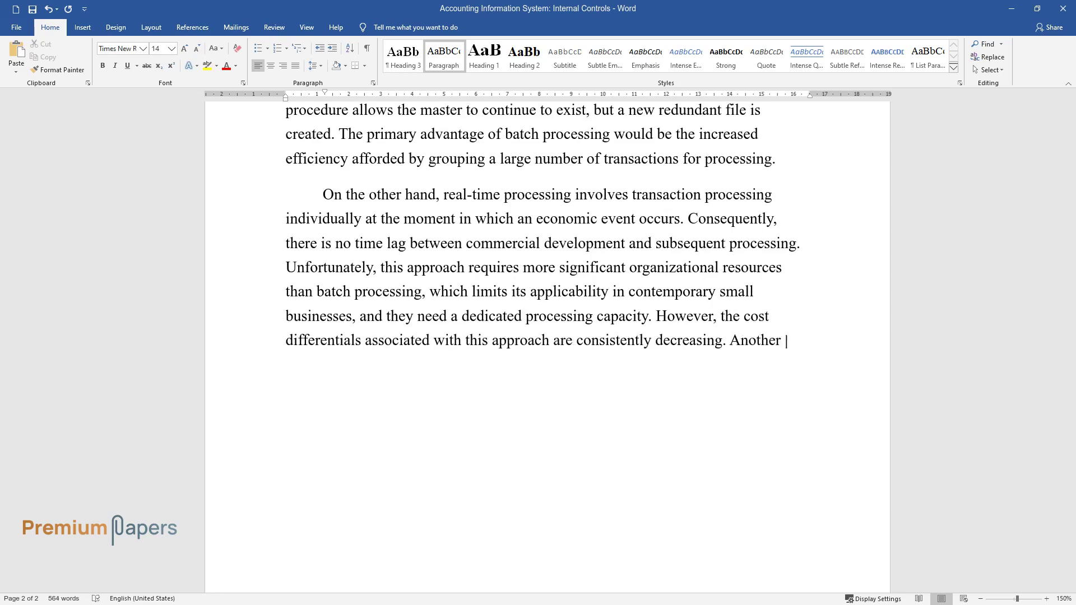
text(adverse effect of this approach i)
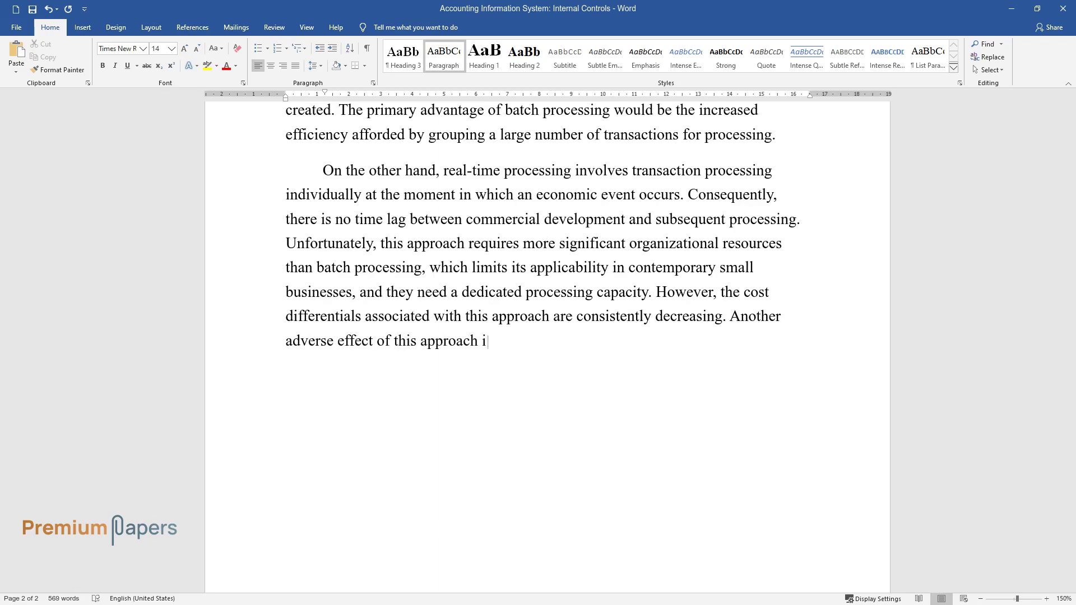
text(s that it often requires longer sy)
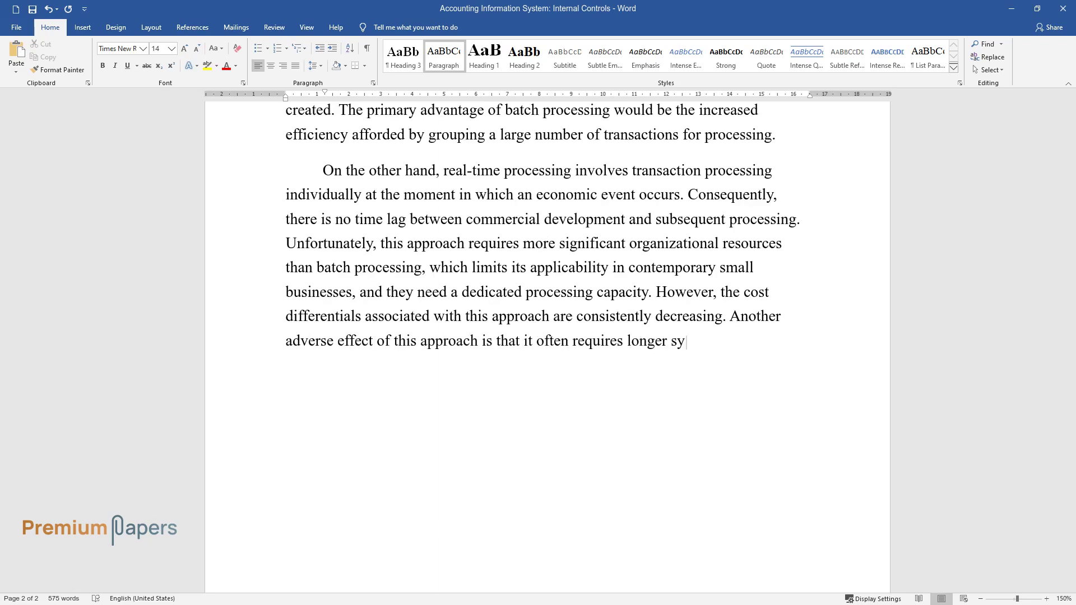
text(stem development time as well.)
key(Return)
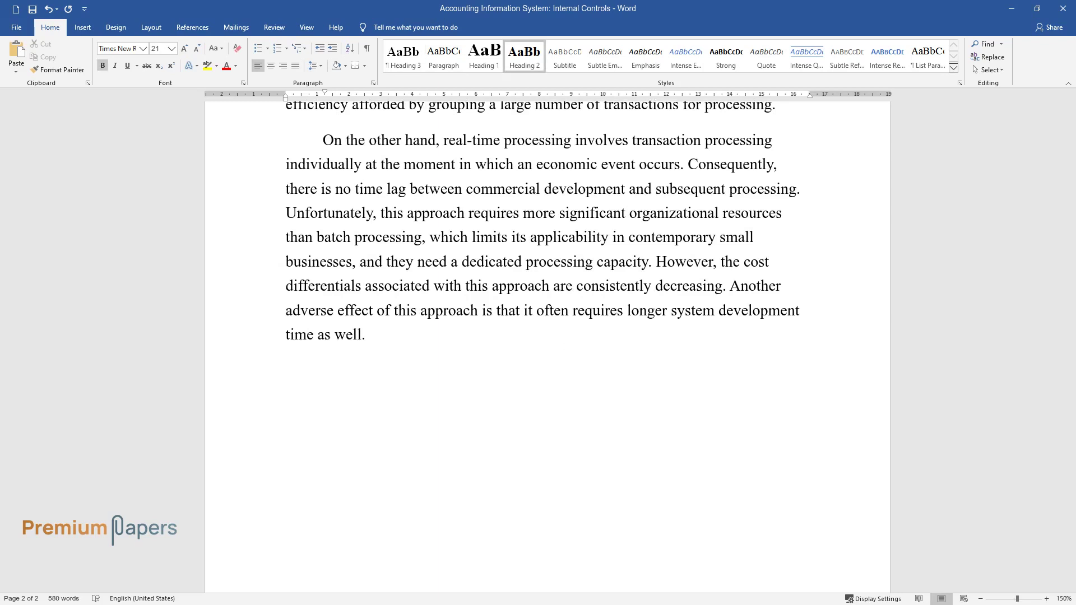
text(Internal Controls)
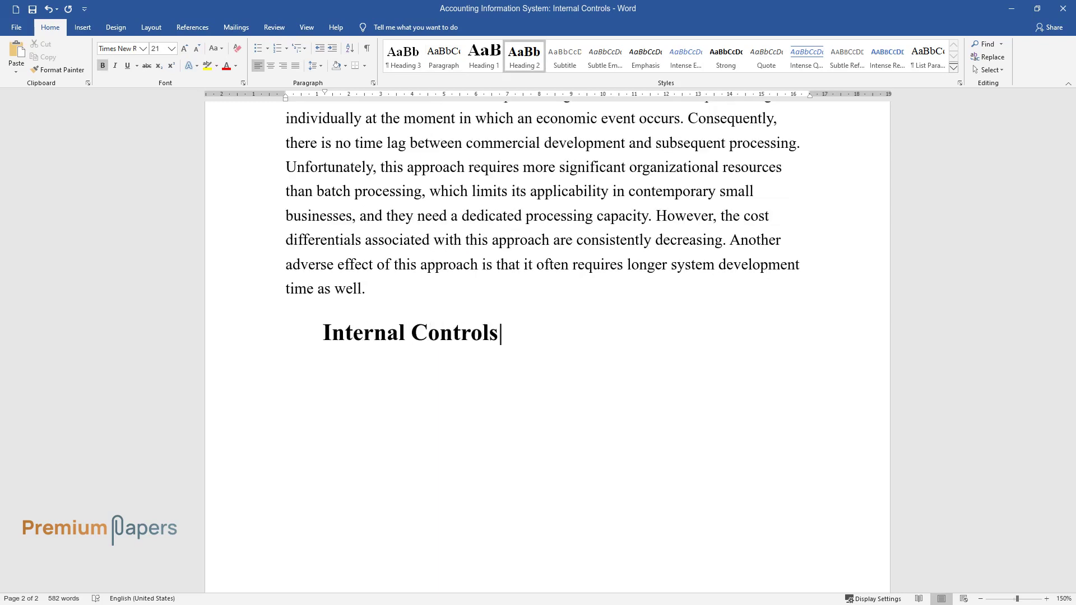
text( and Computer Crime and Infor)
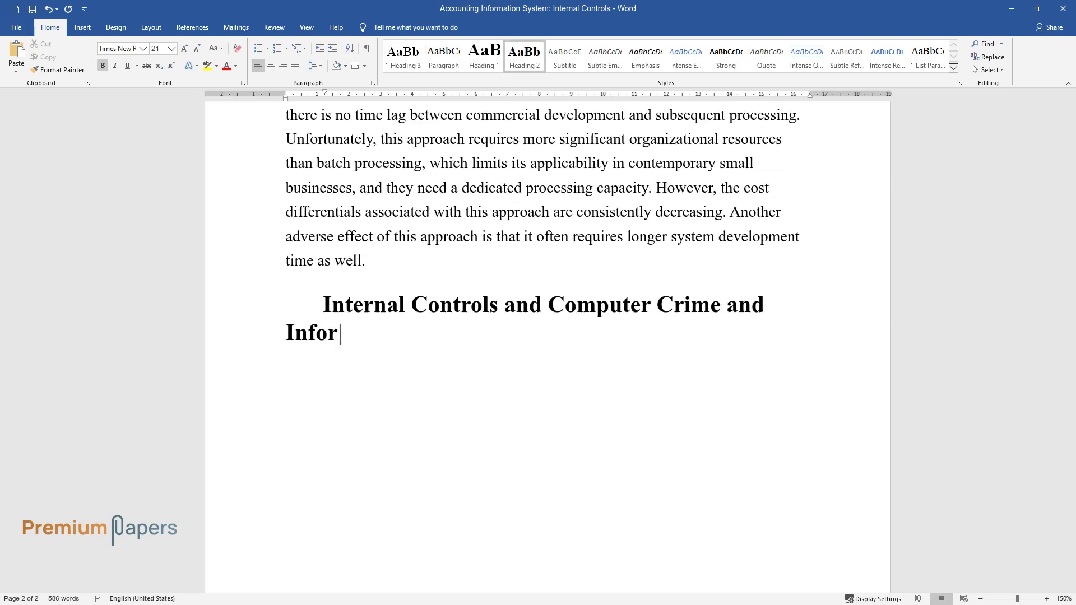
text(mation Technology Security)
key(Return)
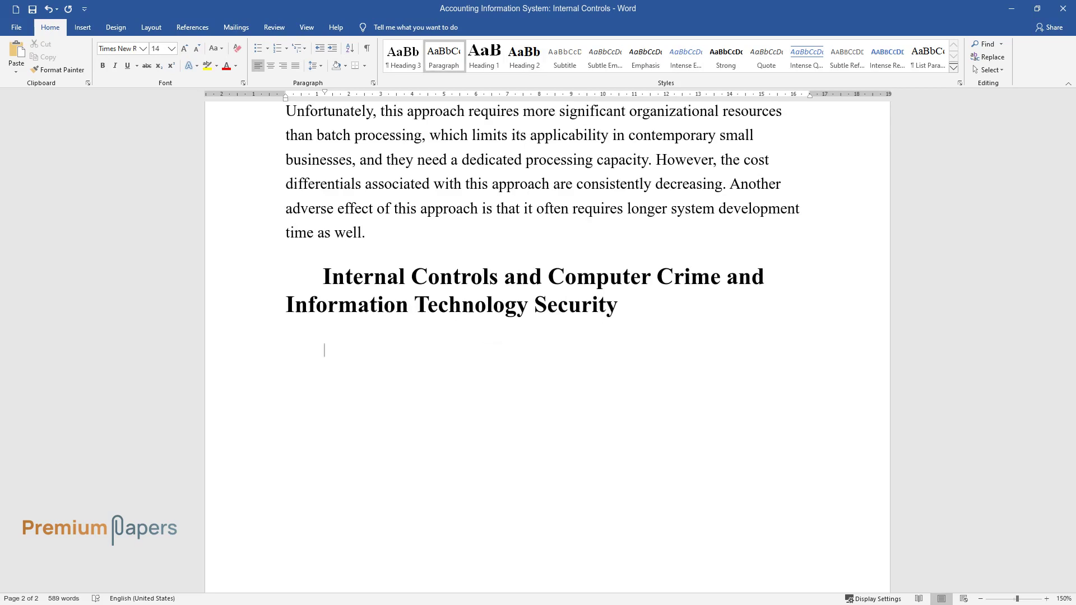
Write the paragraph on AIS security controls, from passwords to biometrics like voice recognition.
text(The internal contr)
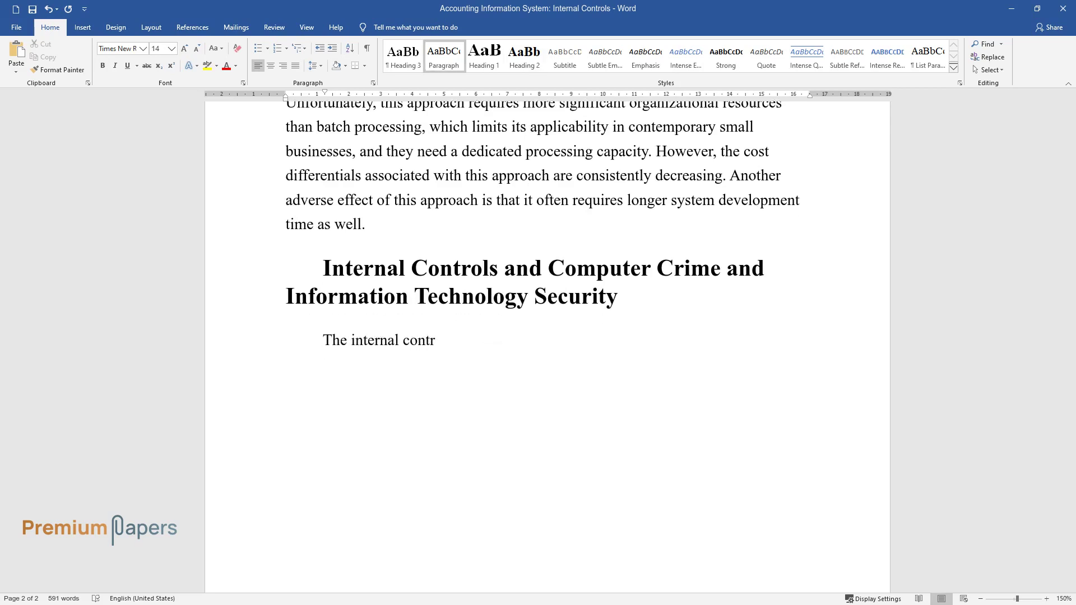
text(ols of an Accounting Information Sy)
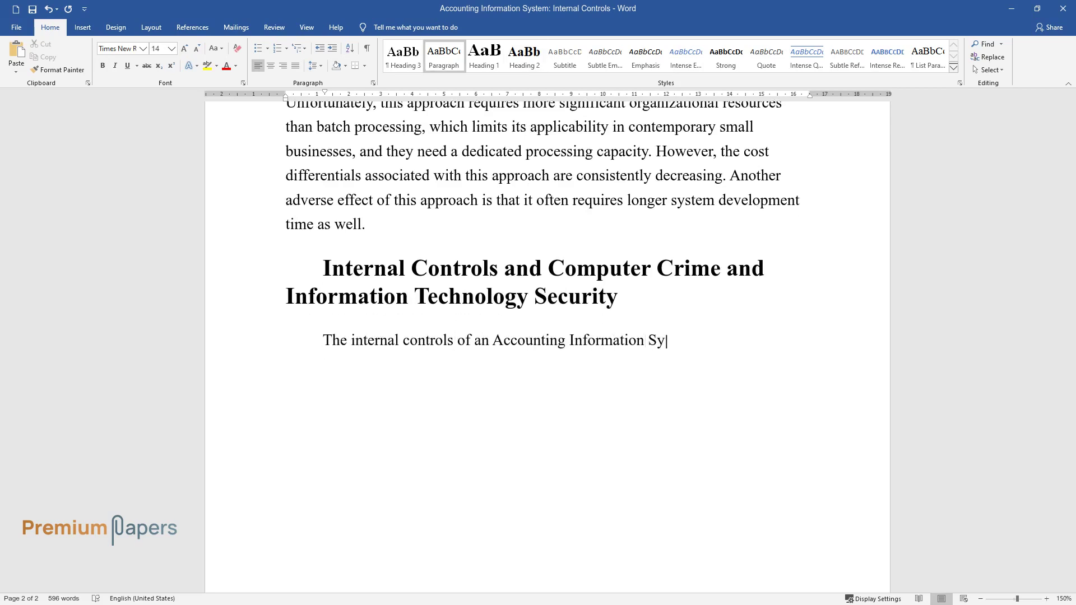
text(stem comprise the security and acc)
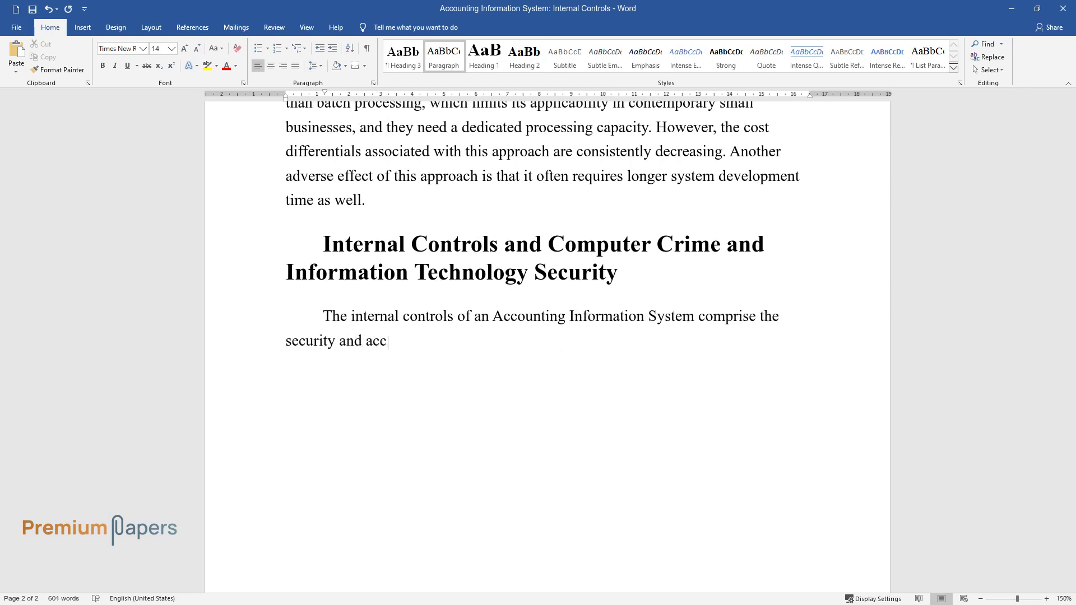
text(essibility measures that the syste)
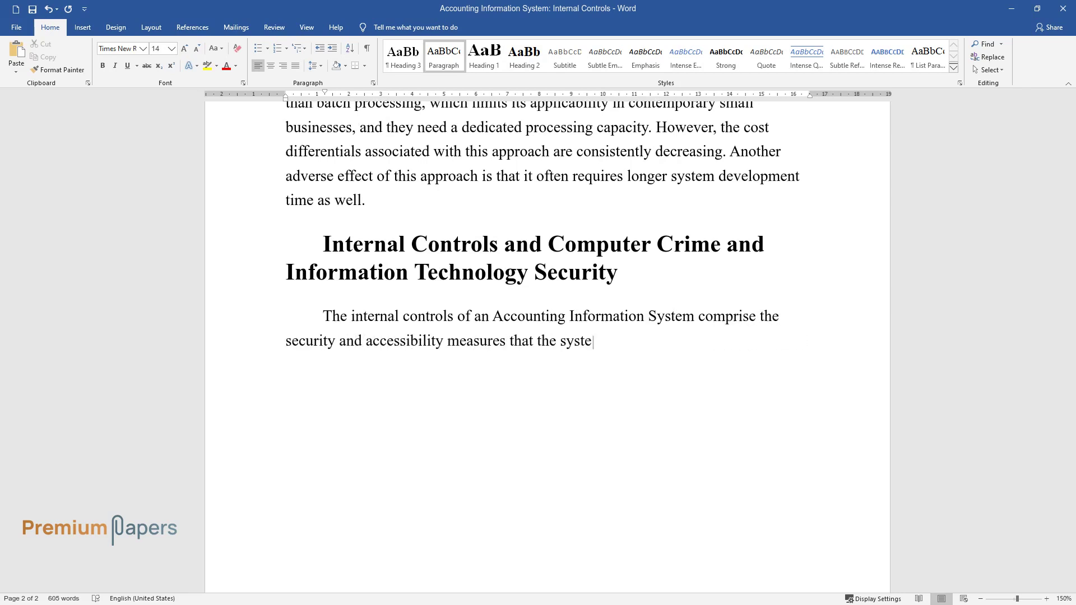
text(m contains to protect sensitive an)
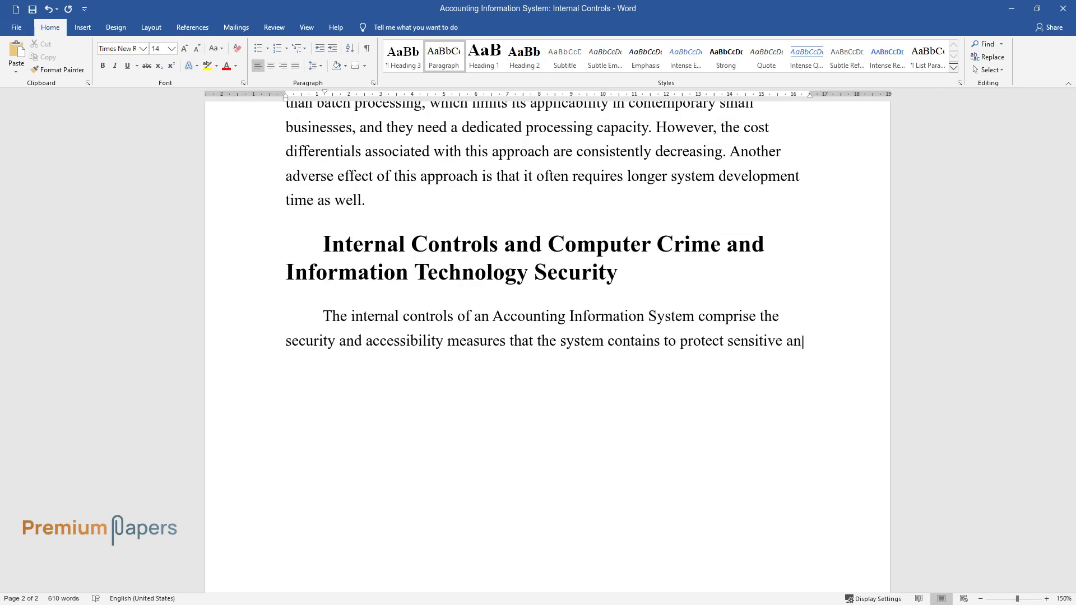
text(d privileged data. The range of me)
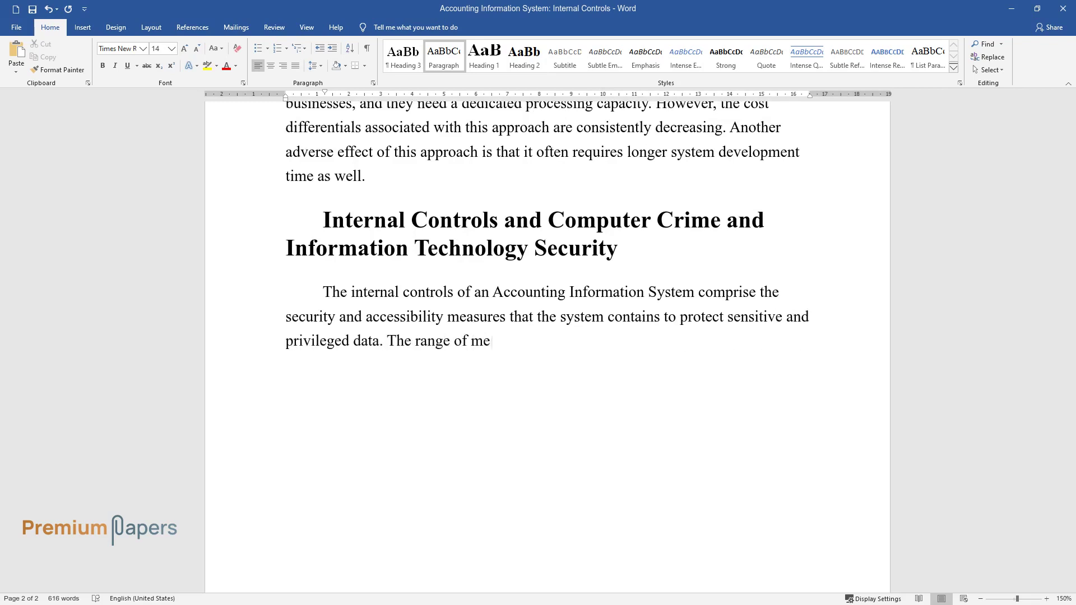
text(asures implemented varies greatly)
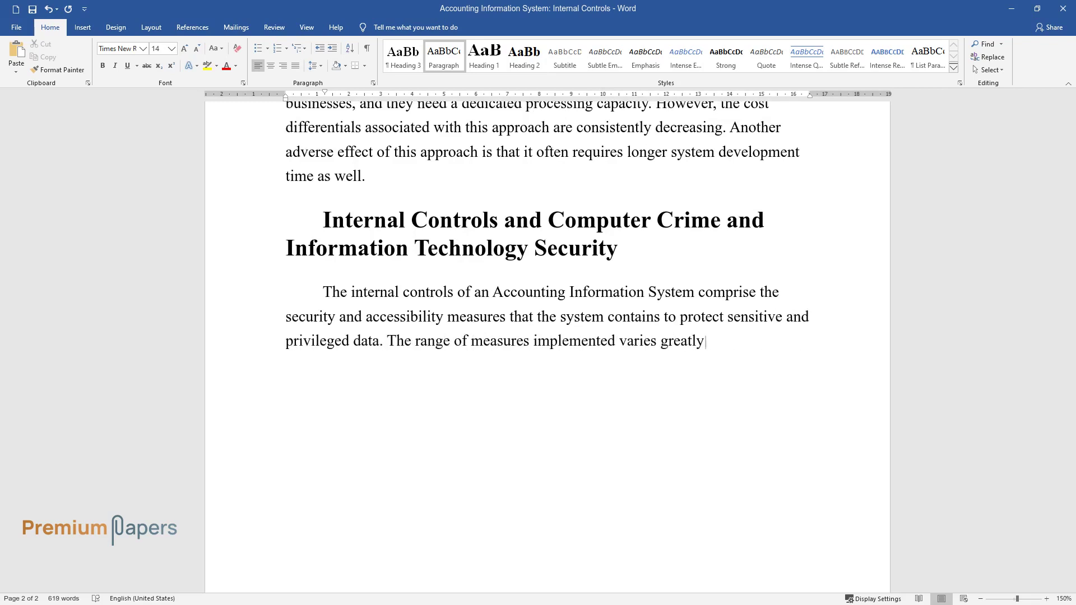
text(, from simple numeric and alphanum)
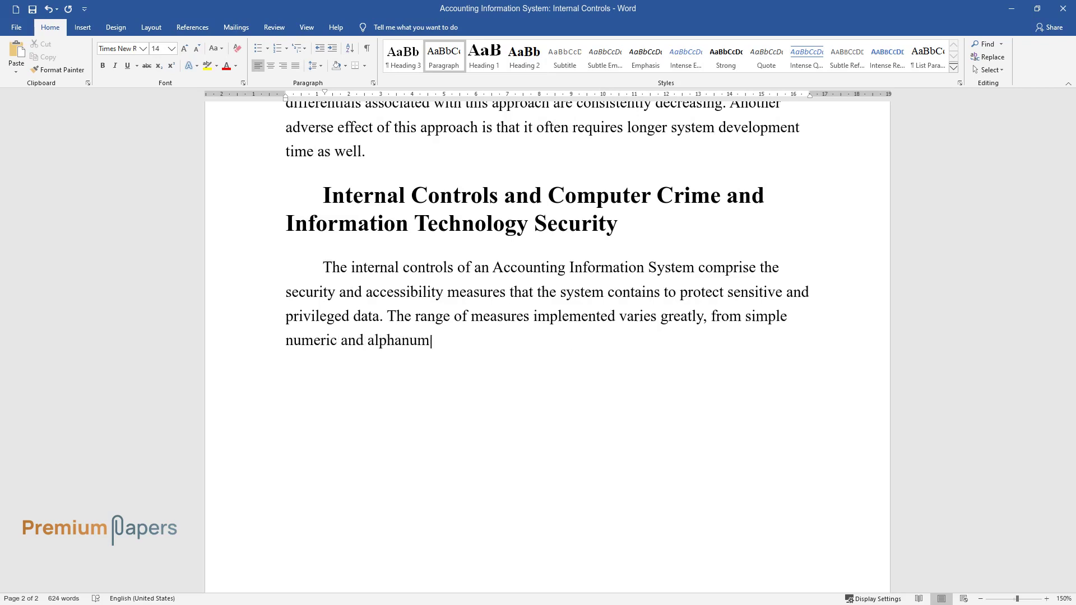
text(eric passwords to complex biometri)
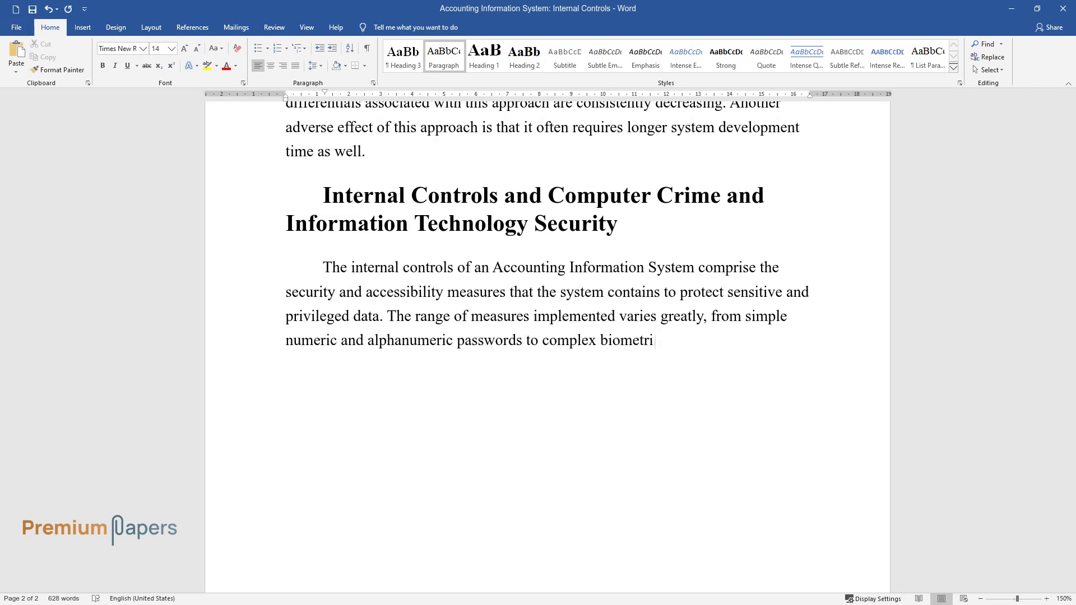
text(c identification. The latter invol)
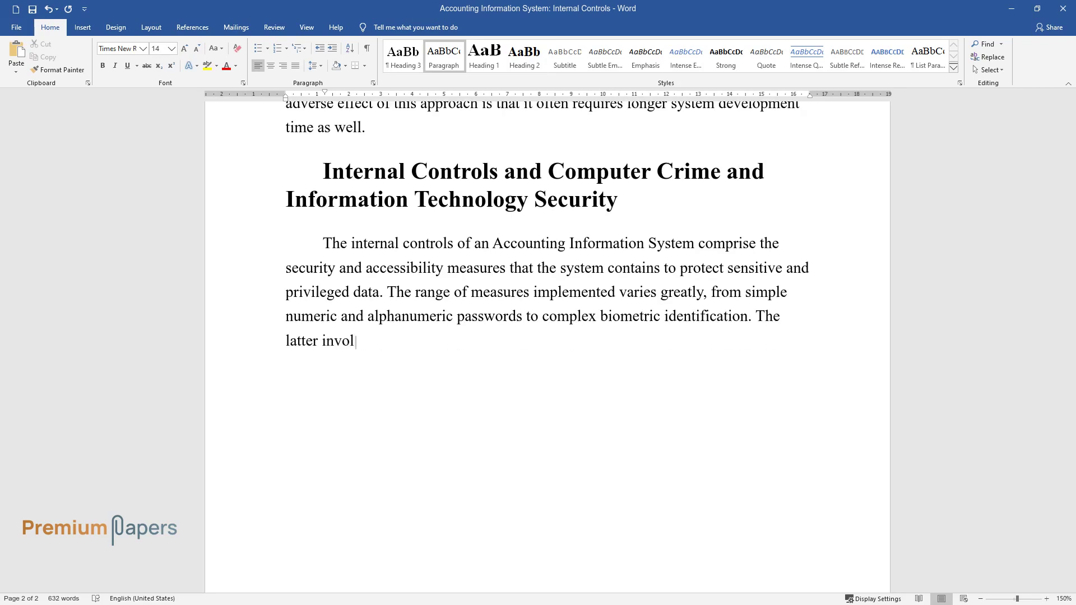
text(ves the storage of human character)
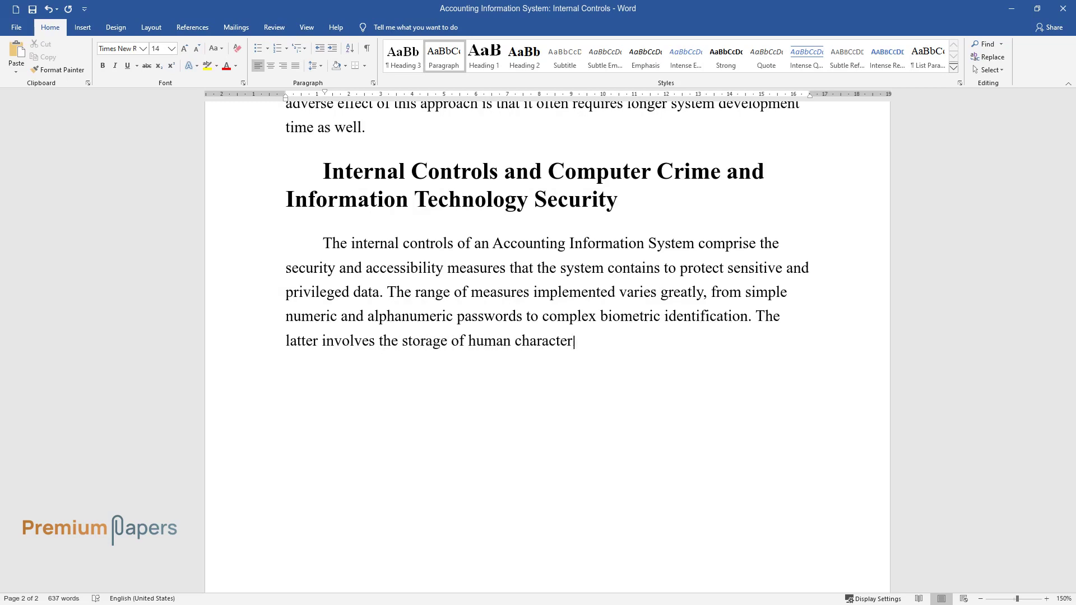
text(istics that often remain unchanged)
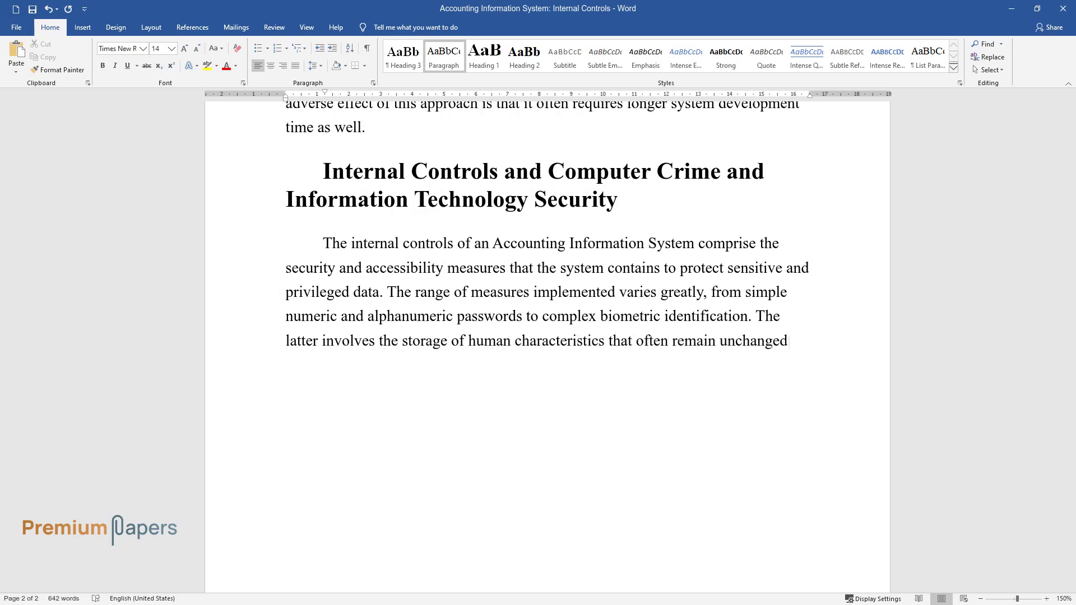
text( over time, such as facial recogni)
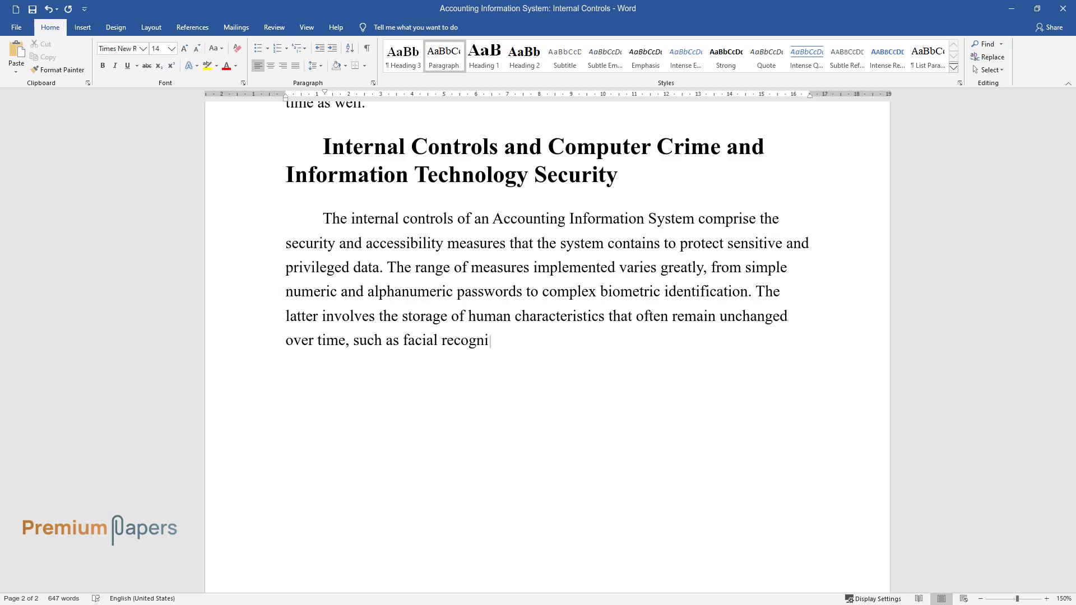
text(tion, fingerprints, iris scanning)
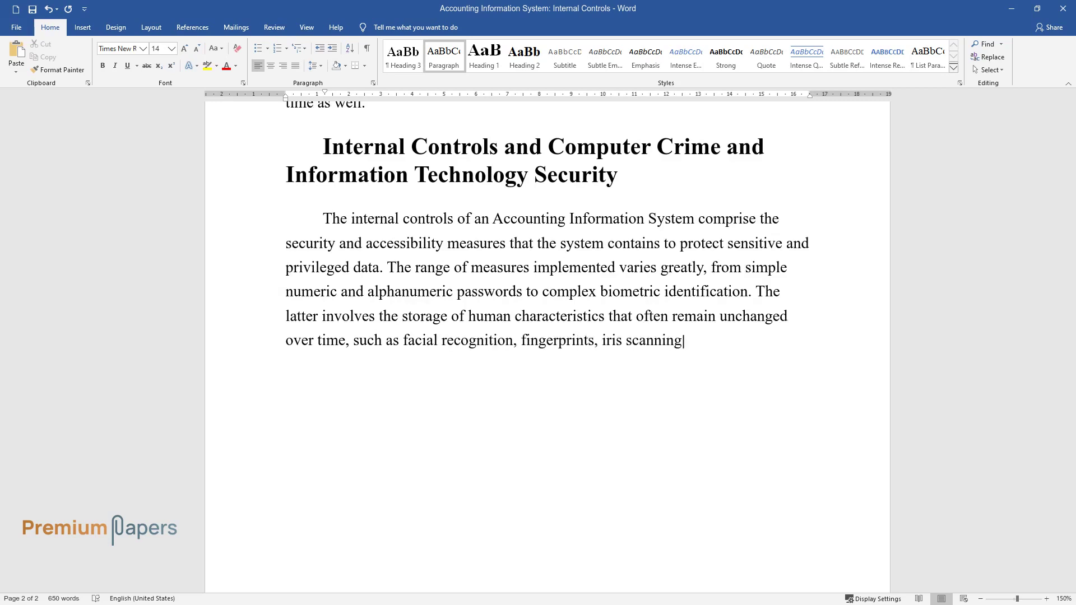
text(, and voice recognition.)
key(Return)
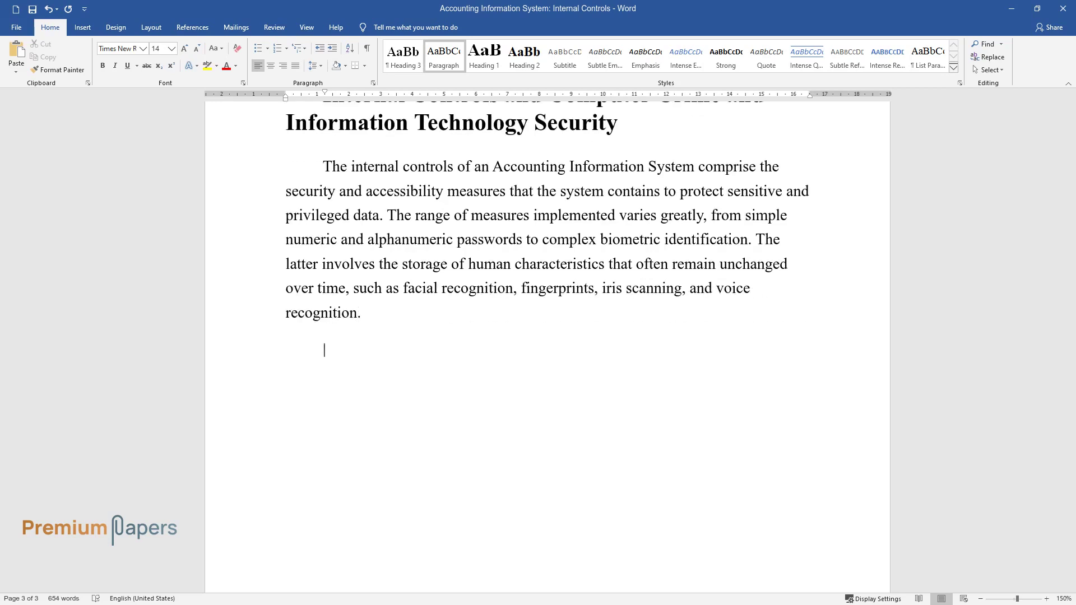
Write the paragraph on internal controls' objectives, ending with separation of duties and 'controlled access.'.
text(Internal controls vir)
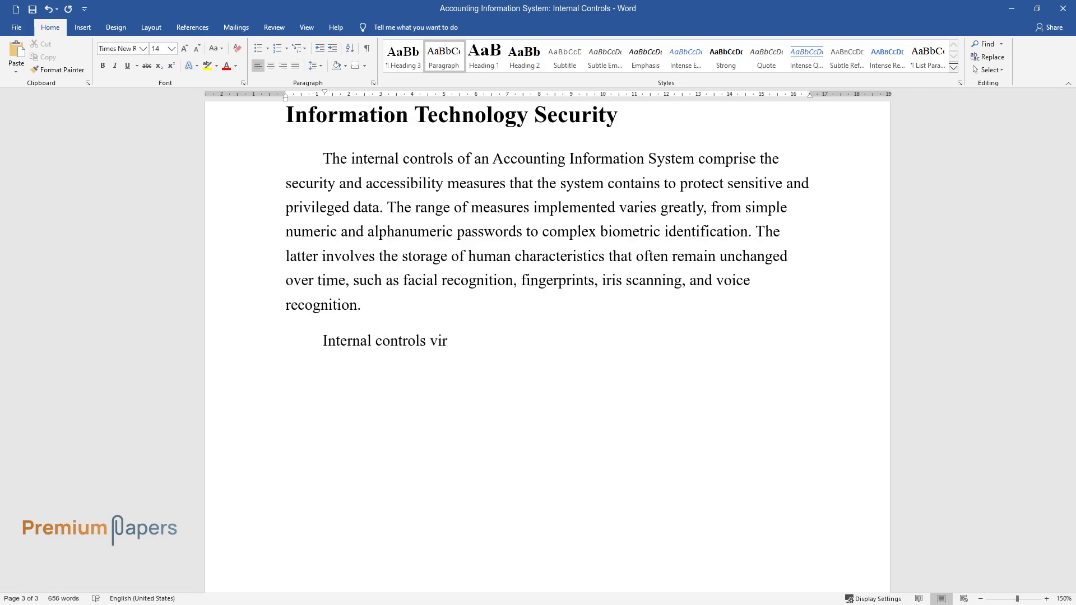
text(tually assure achievement of a c)
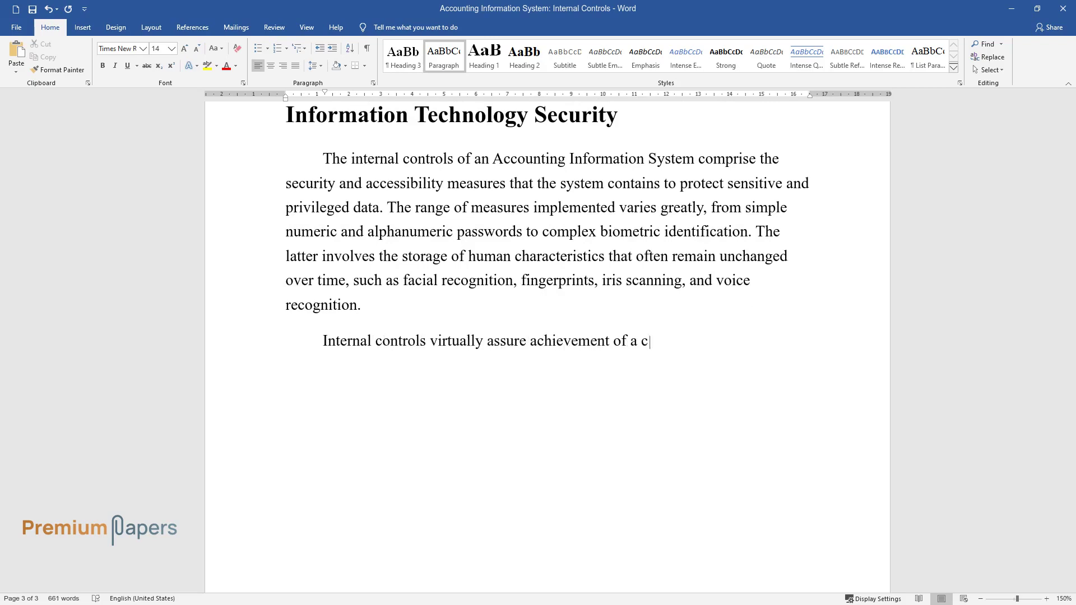
text(ompany's organizational objective)
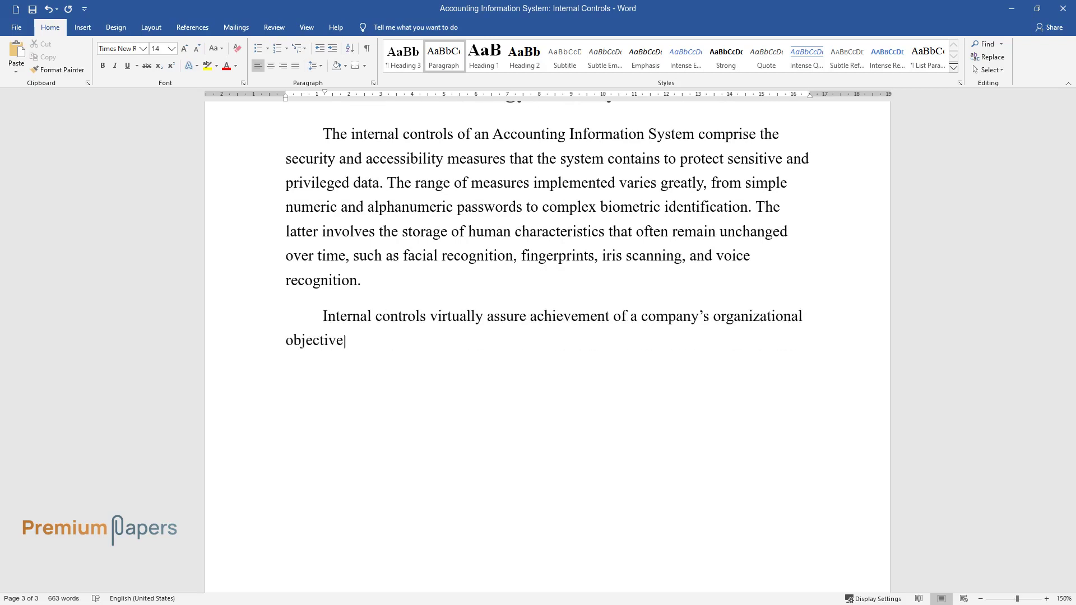
text(s by ensuring operational effici)
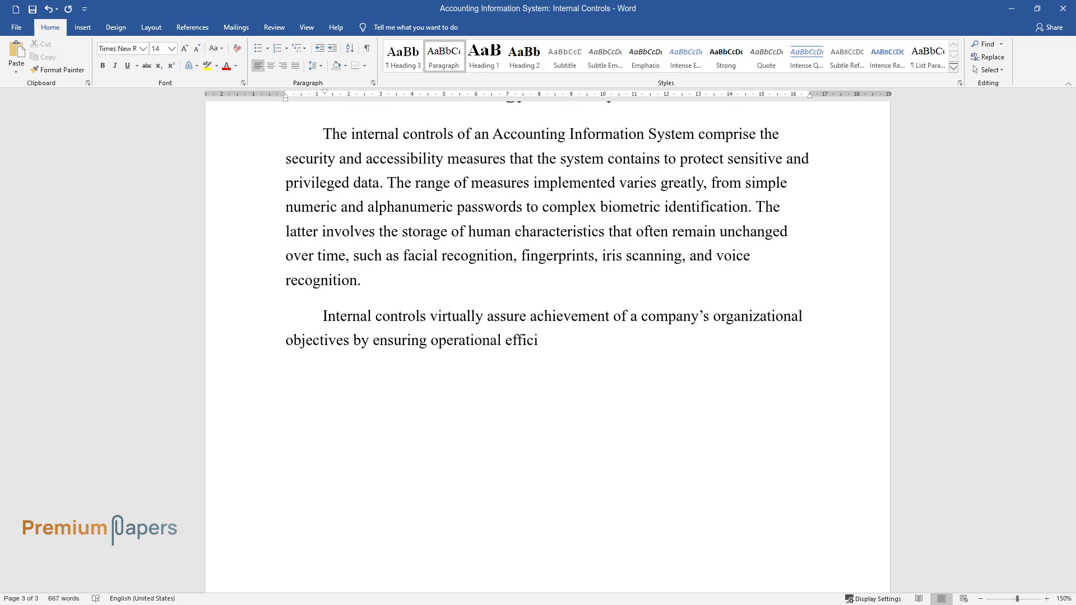
text(ency and effectiveness, as well)
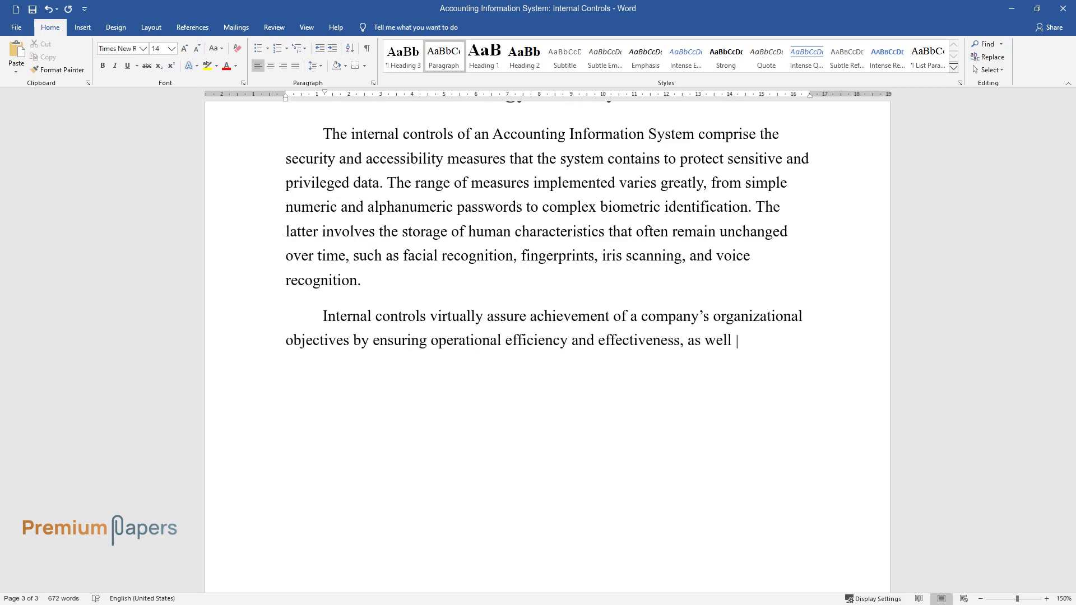
text( as reliable financial reporting,)
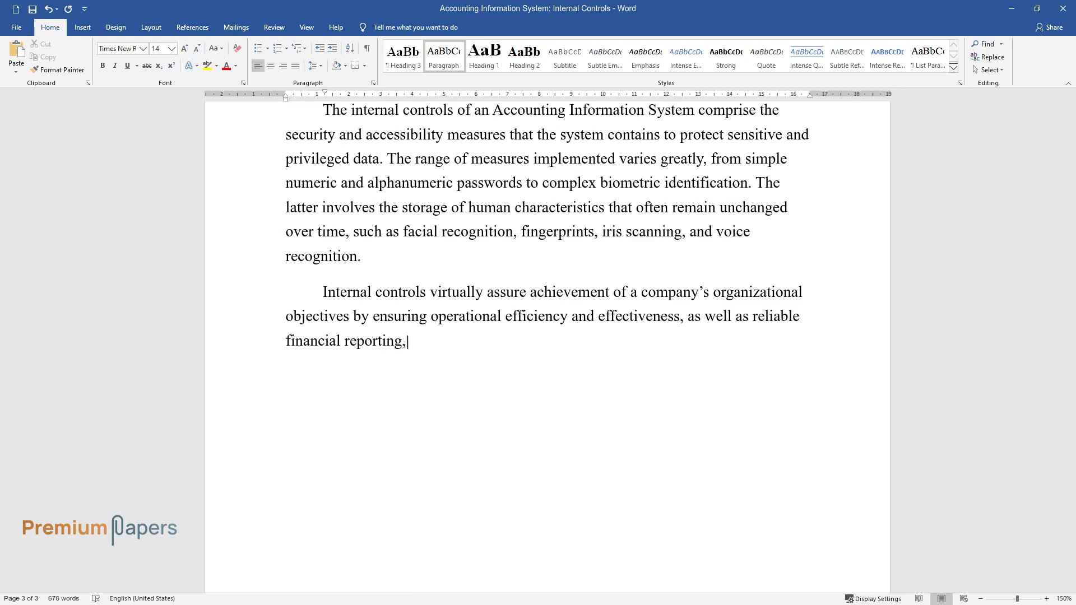
text( and regulatory compliance with l)
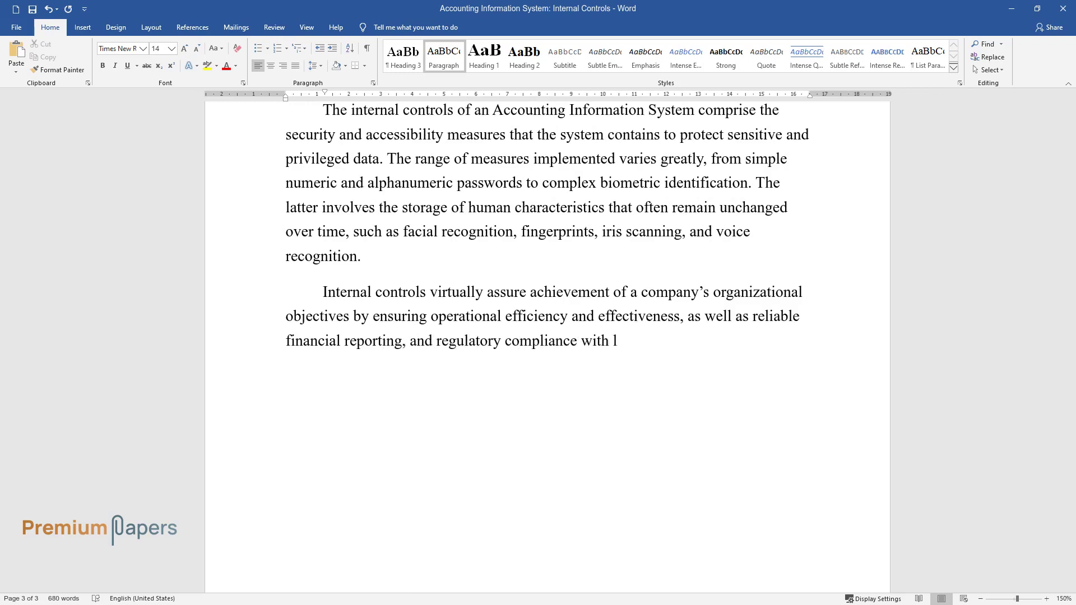
text(aws and policies. In broad conce)
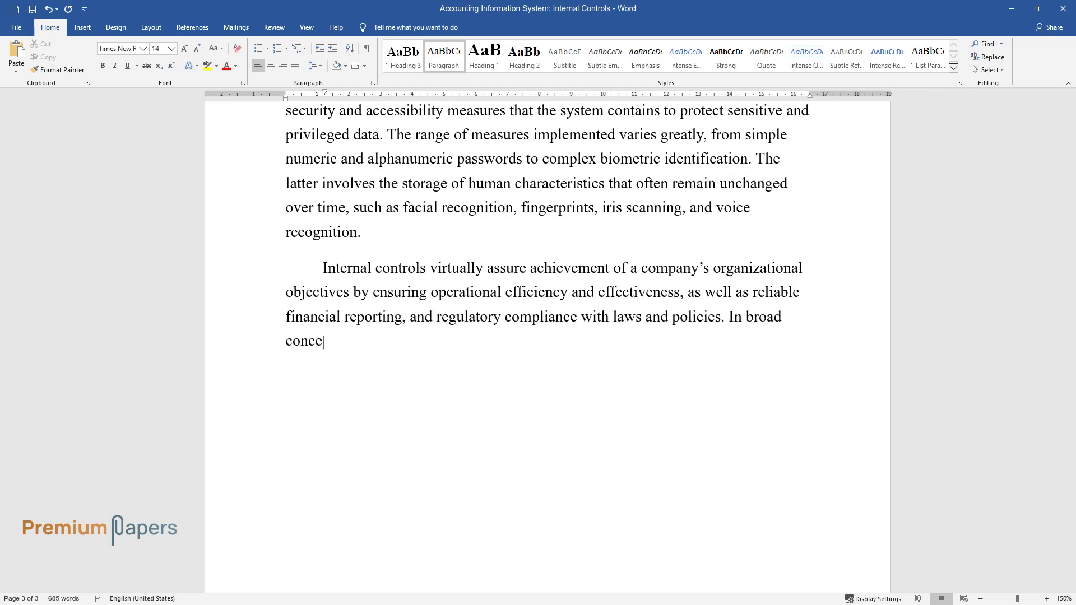
text(pts, internal control seeks to m)
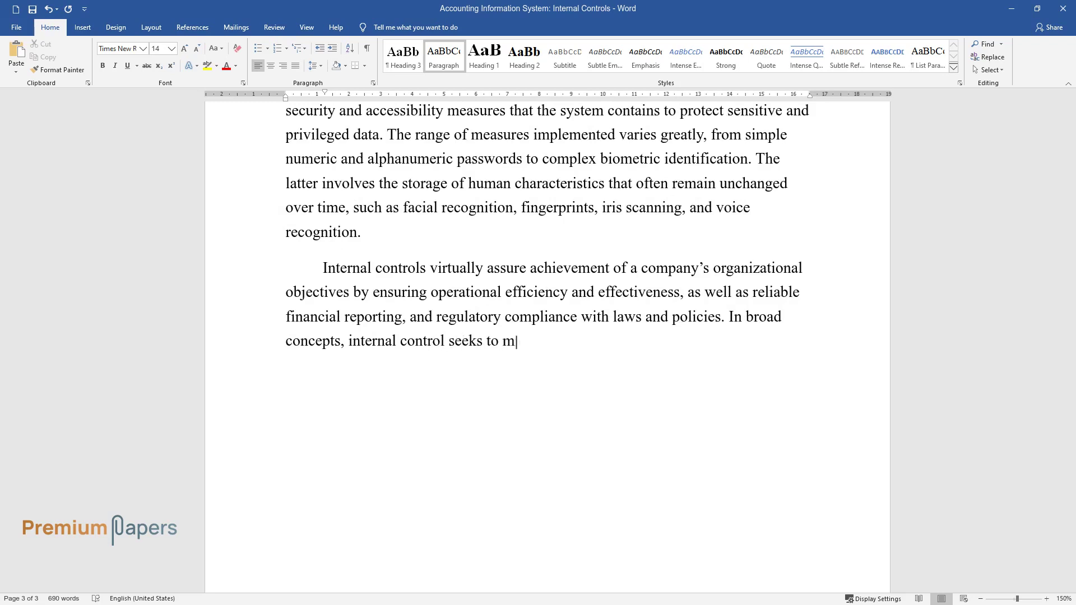
text(itigate risks towards an organiza)
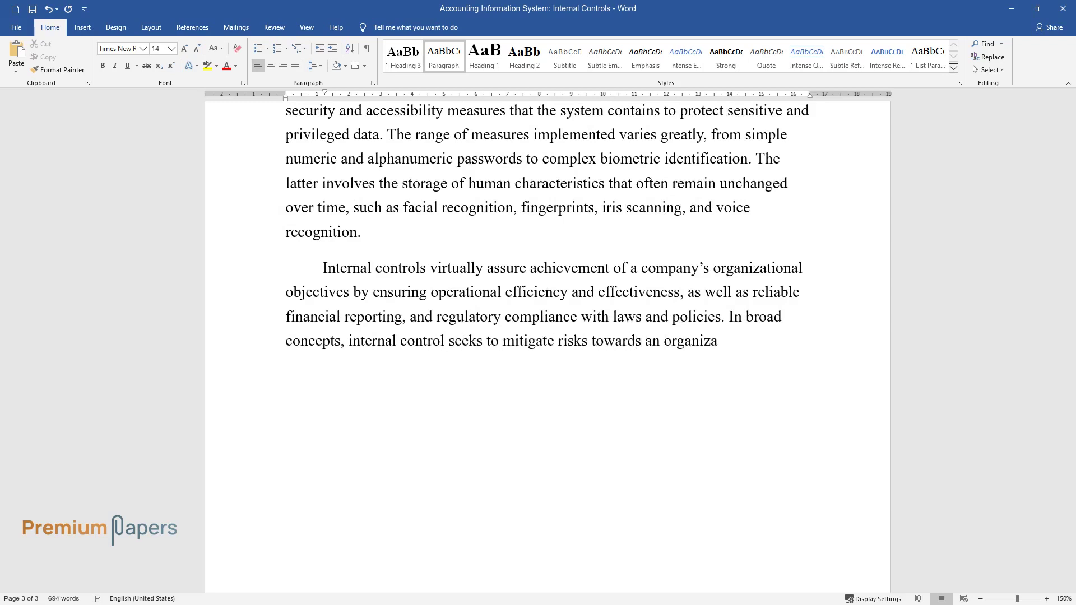
text(tion. In AIS, these risks are pr)
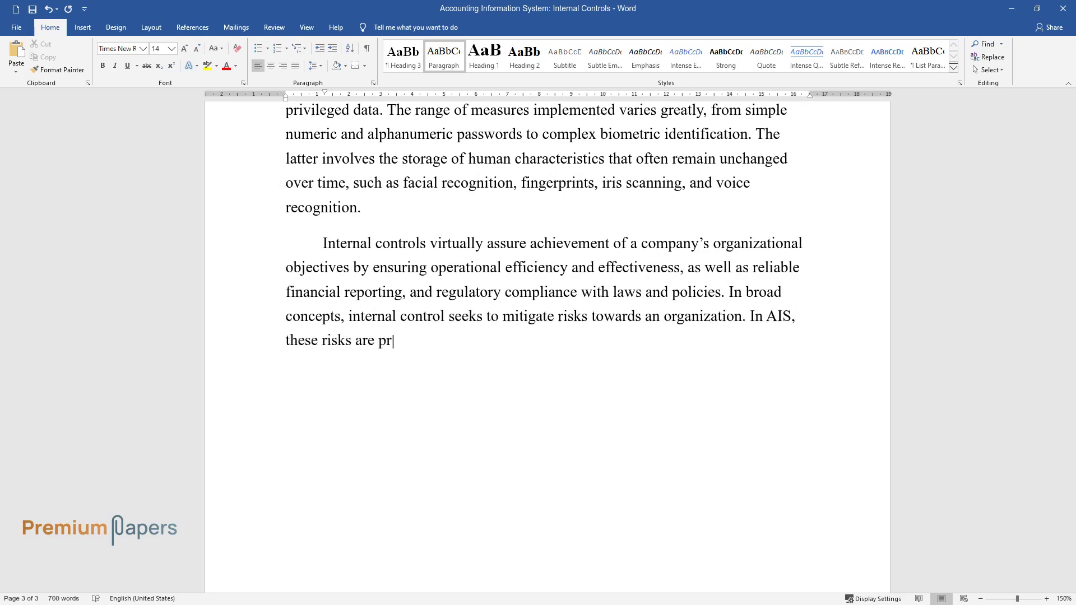
text(imarily from unauthorized or unl)
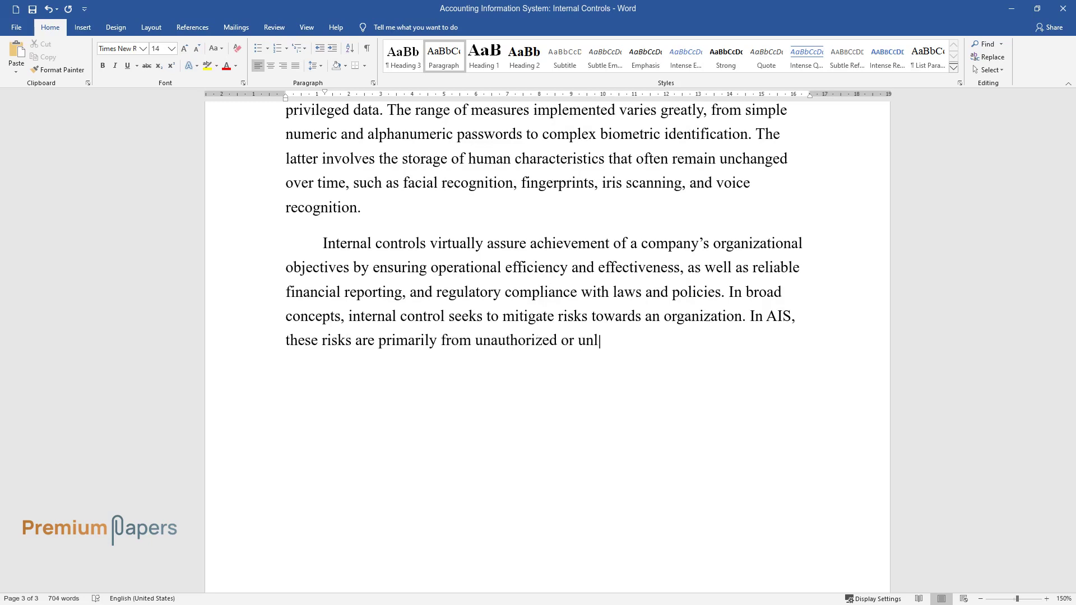
text(awful access to computerized dat)
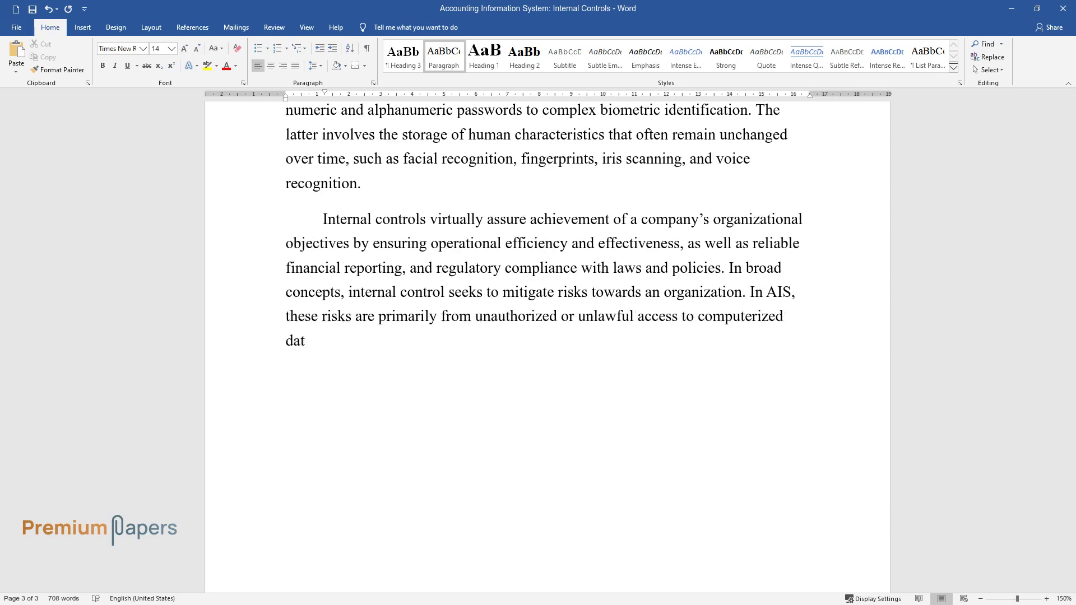
text(a, in which the act constitutes )
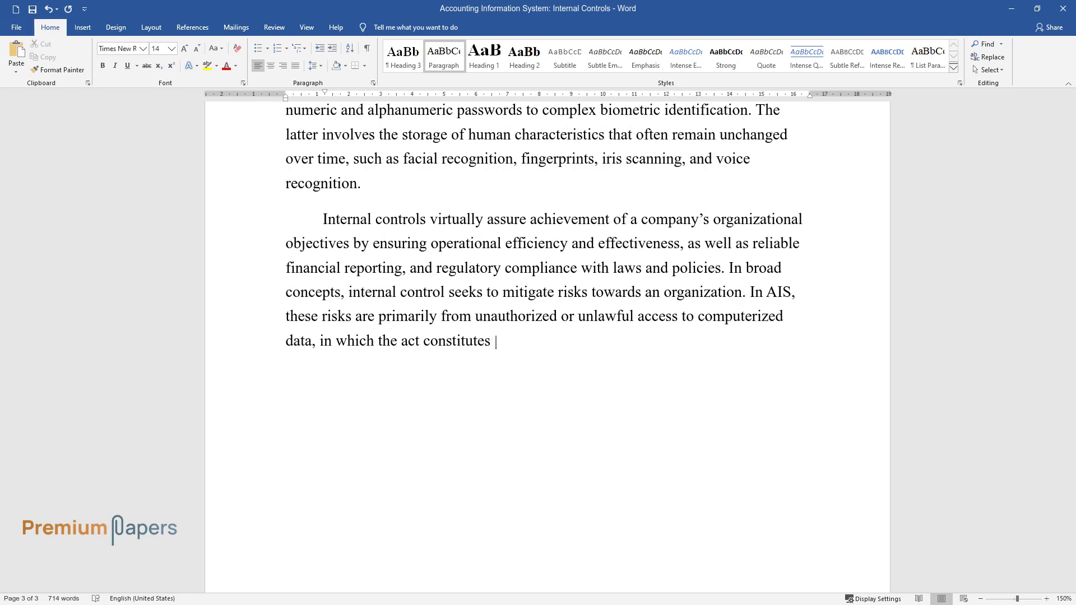
text(computer crime. Computer-based fi)
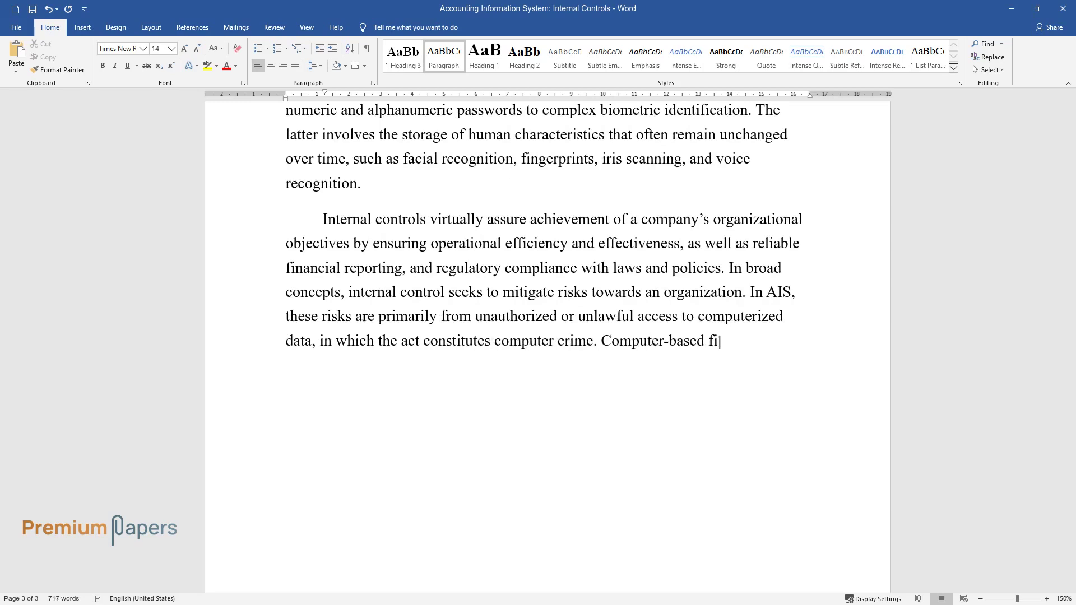
text(nancial records developed throug)
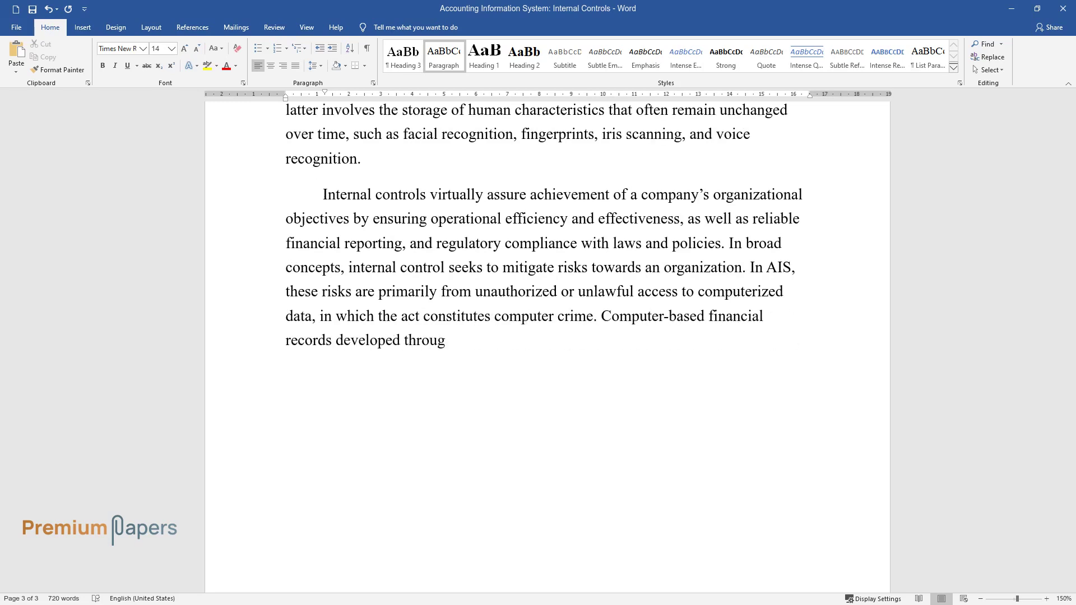
text(h AIS require similar internal c)
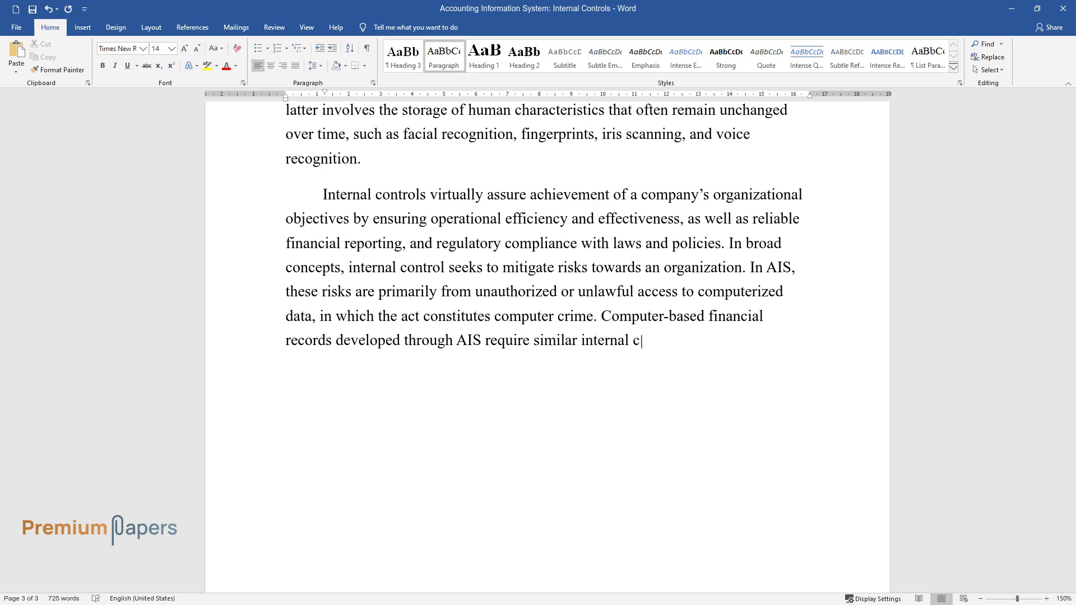
text(ontrol protocols of separation o)
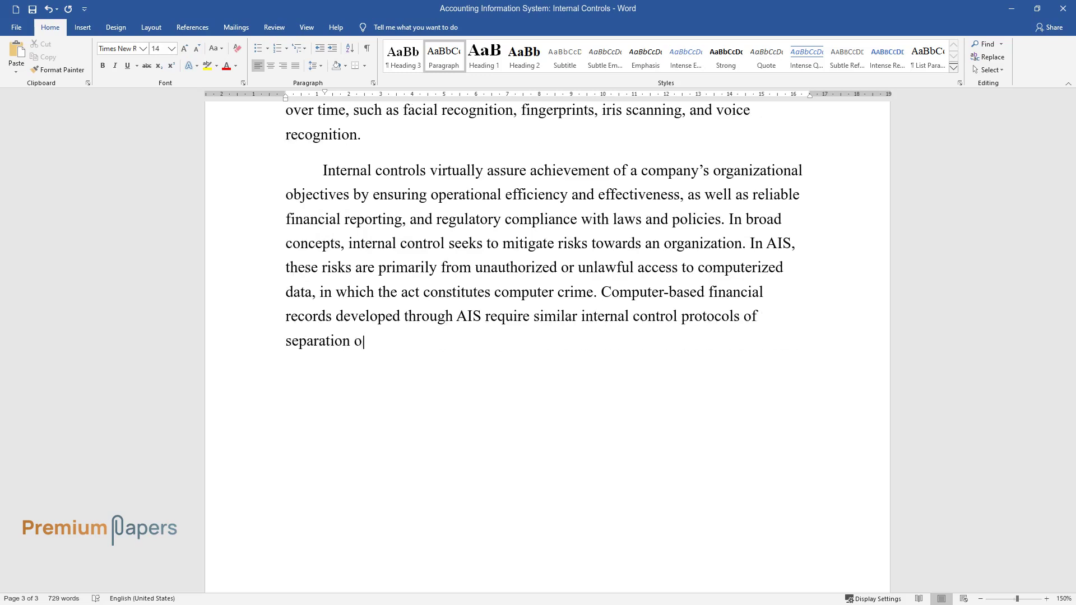
text(f duties and controlled access.)
key(Return)
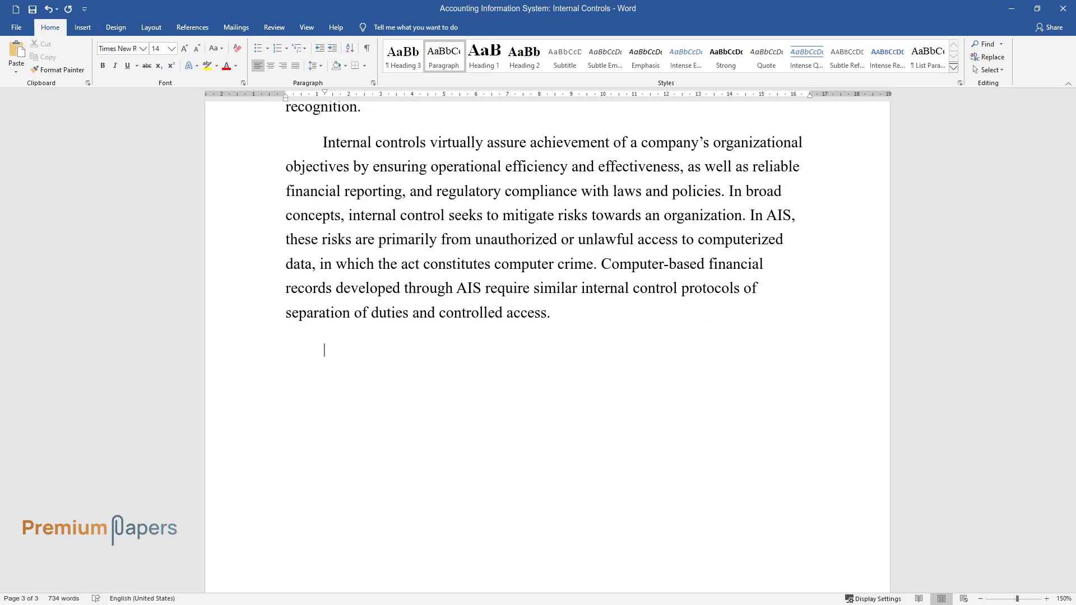
Write the paragraph beginning 'This actual implementation model…' and ending 'familiar and useful.'.
text(This actual impl)
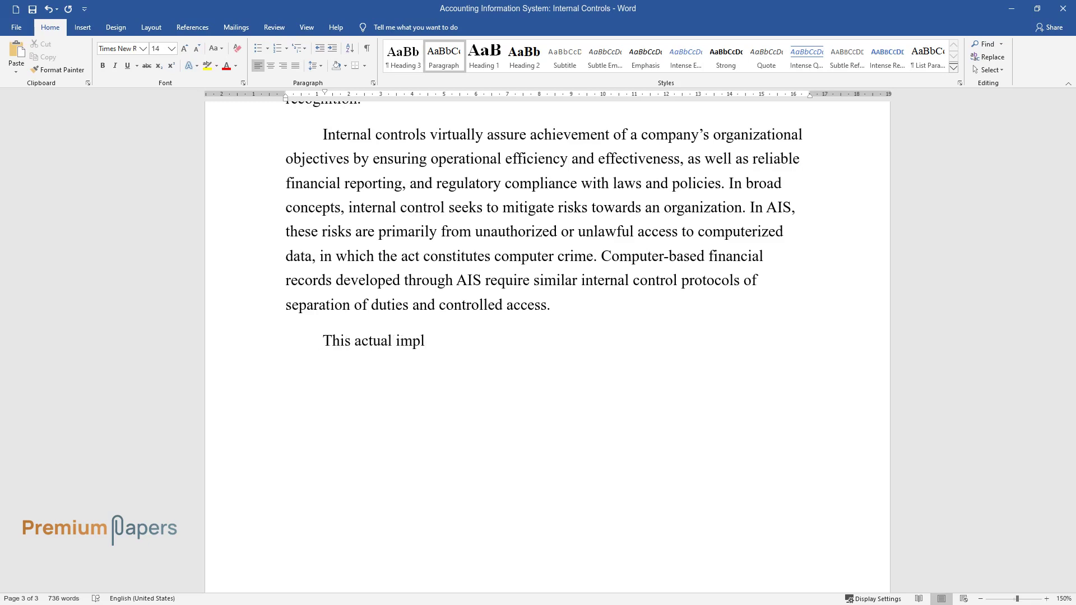
text(ementation model of internal cont)
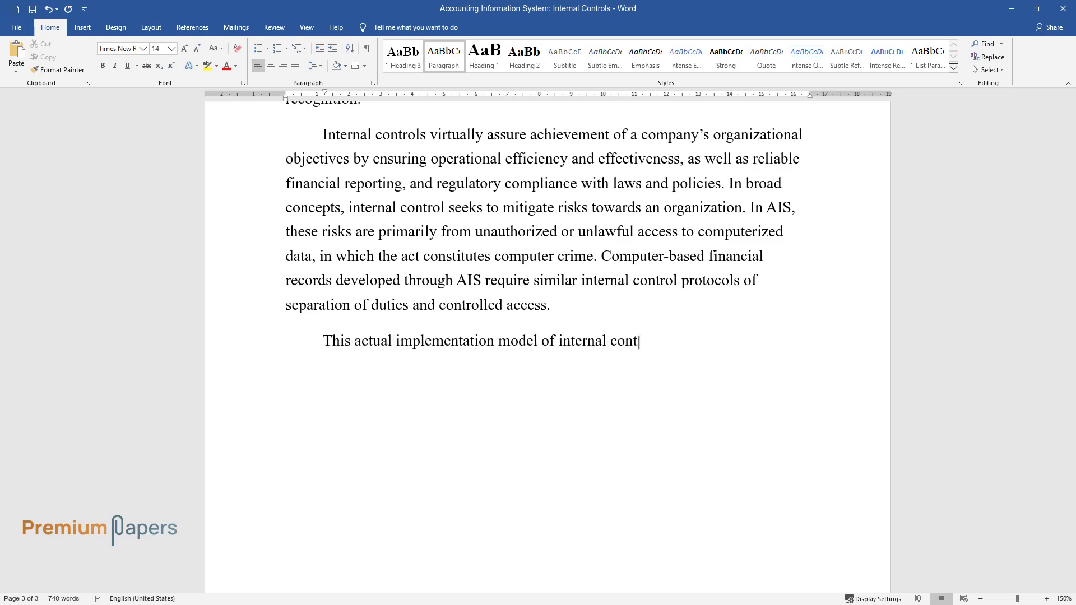
text(rol and information technology sec)
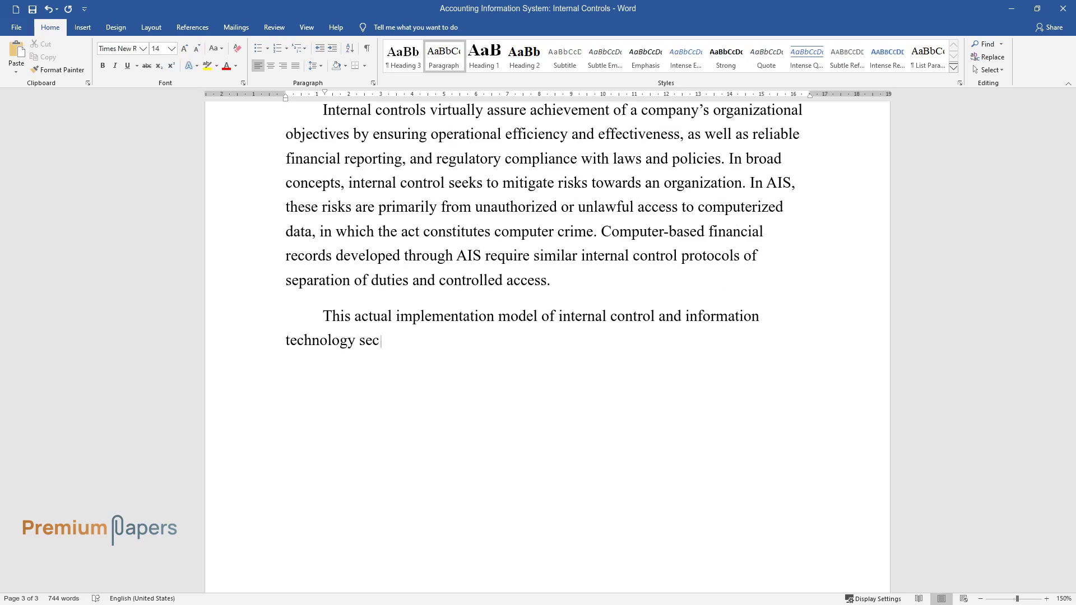
text(urity depends heavily on the info)
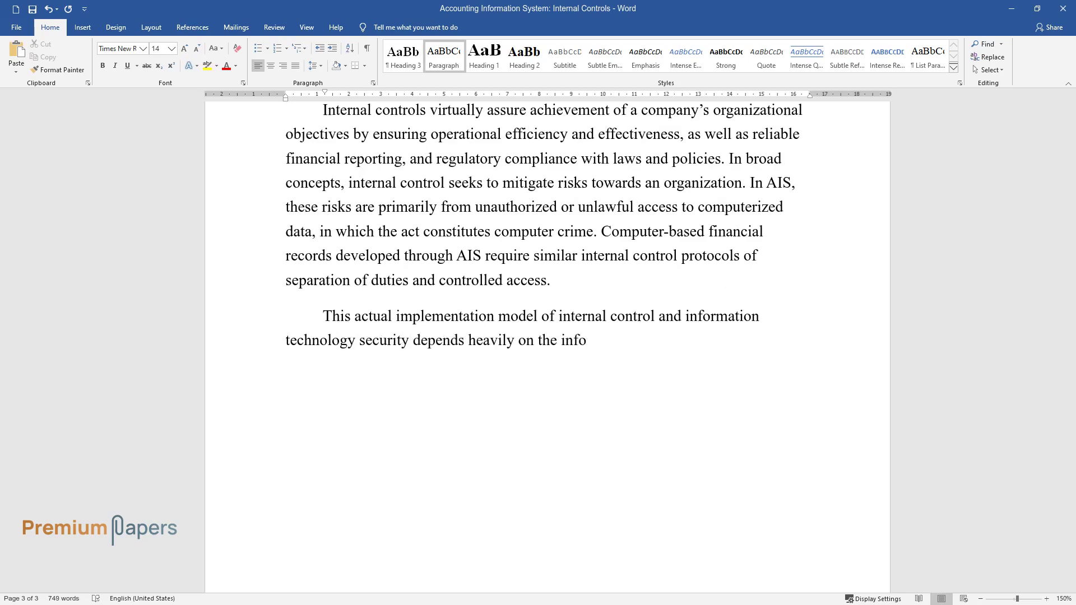
text(rmation technology infrastructure)
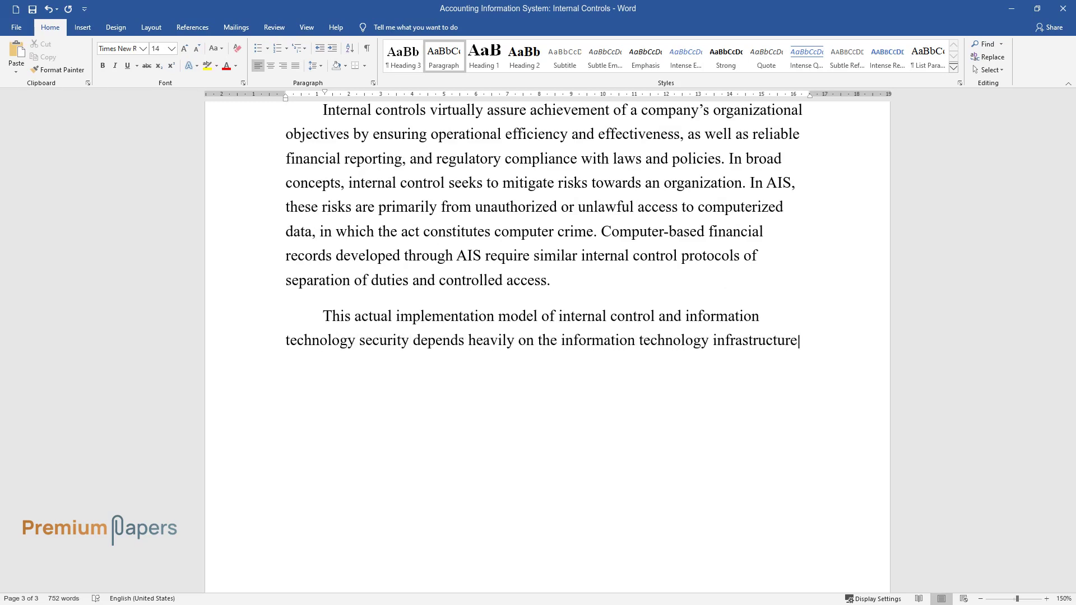
text( that the company is using. For in)
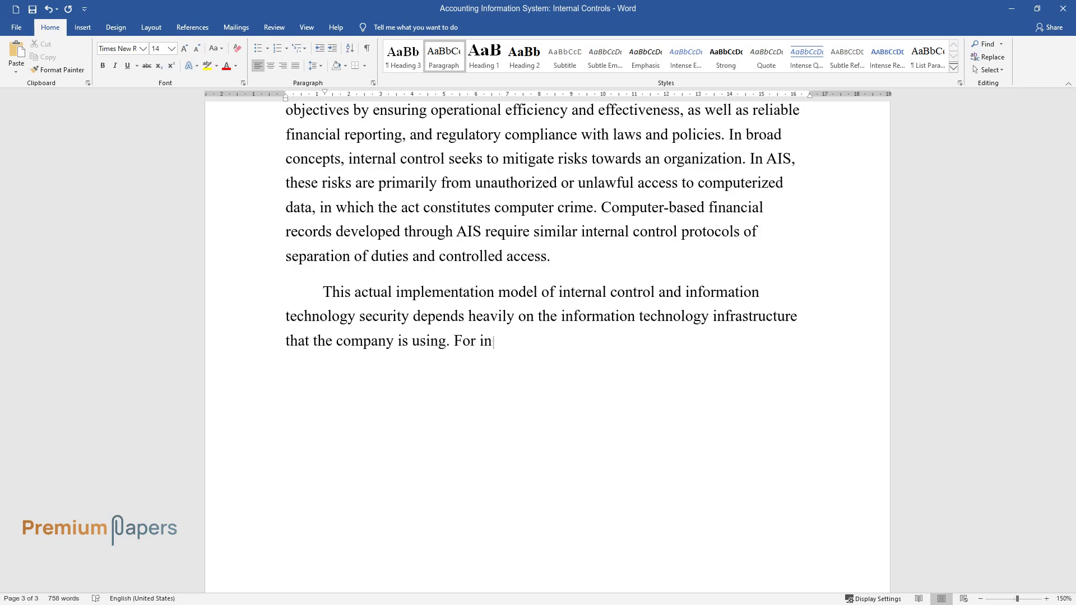
text(stance, a larger company using ma)
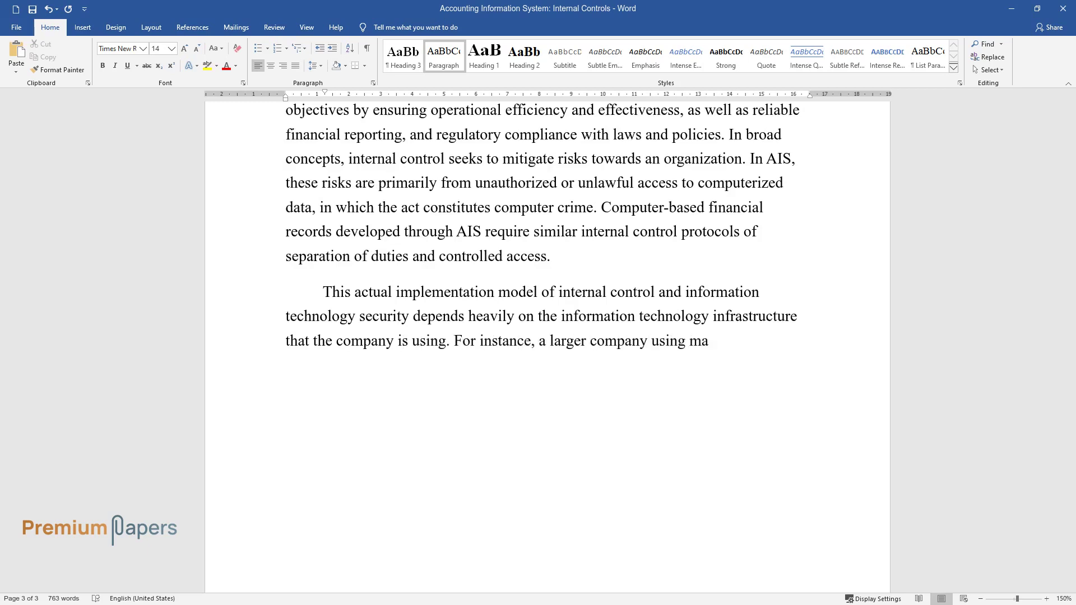
text(inframe computers may have a diff)
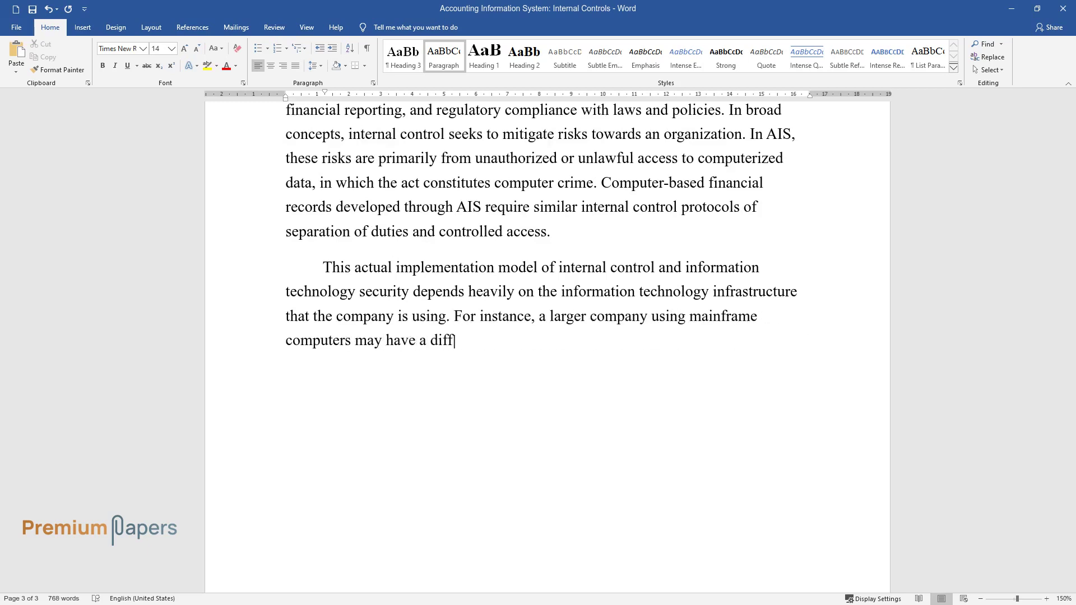
text(erent internal control model over)
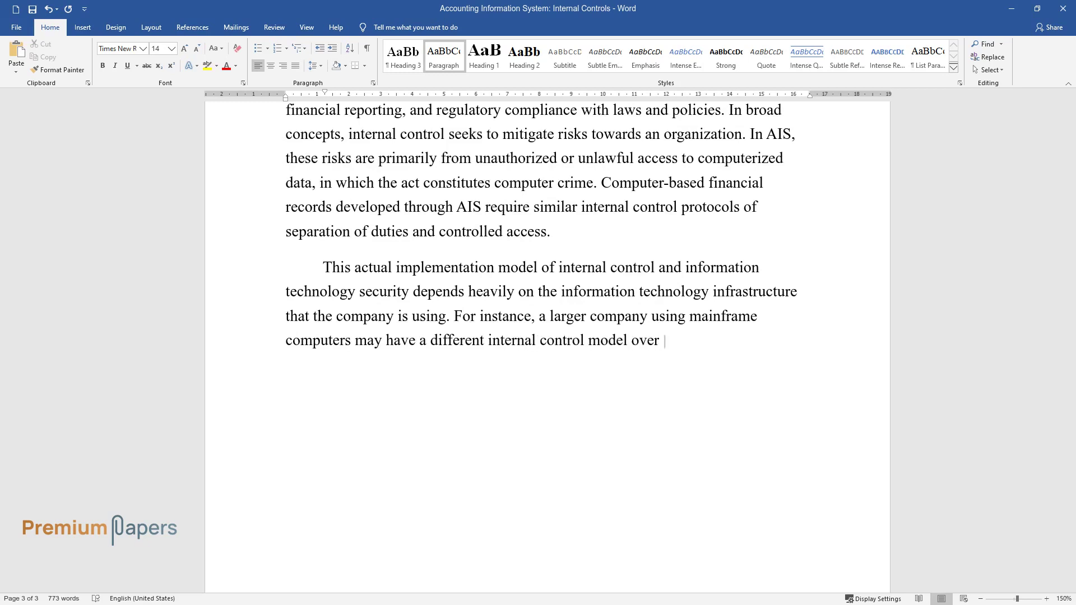
text( their AIS than a smaller firm usi)
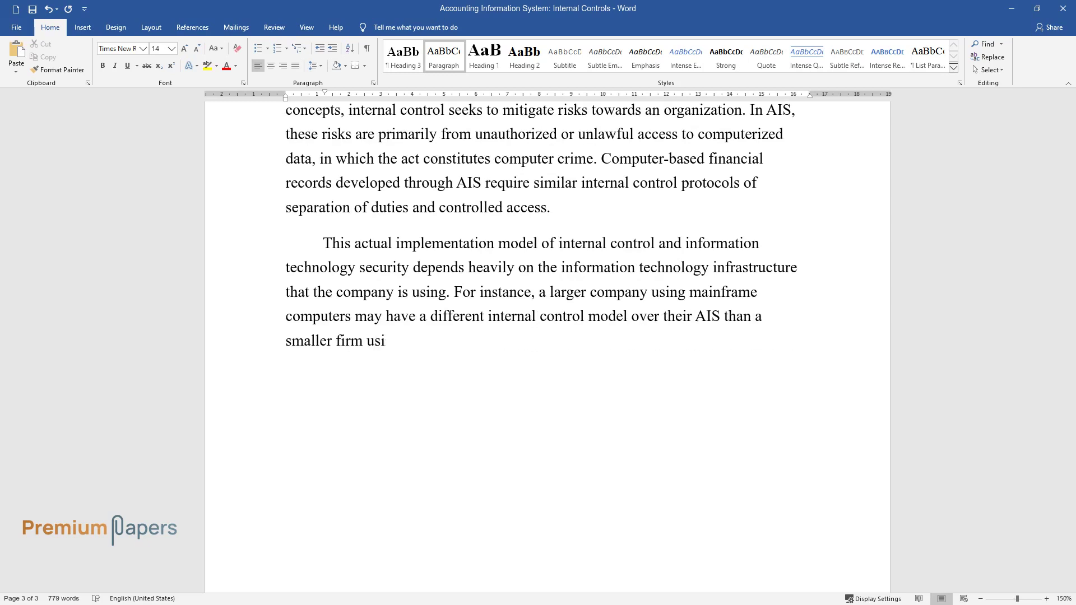
text(ng minicomputers or microcomputer)
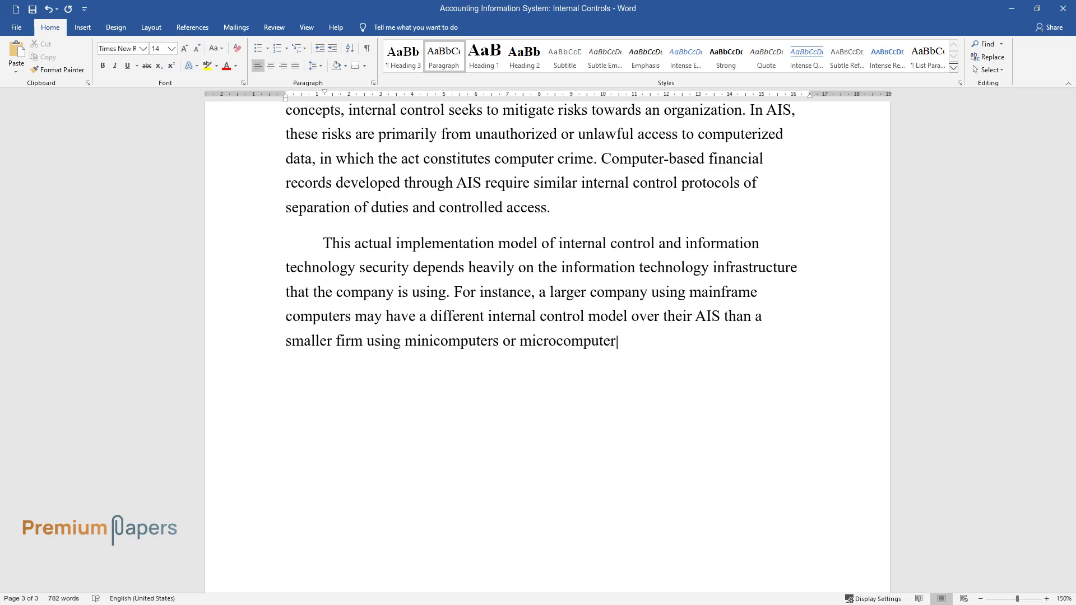
text(s. However, despite the scale of t)
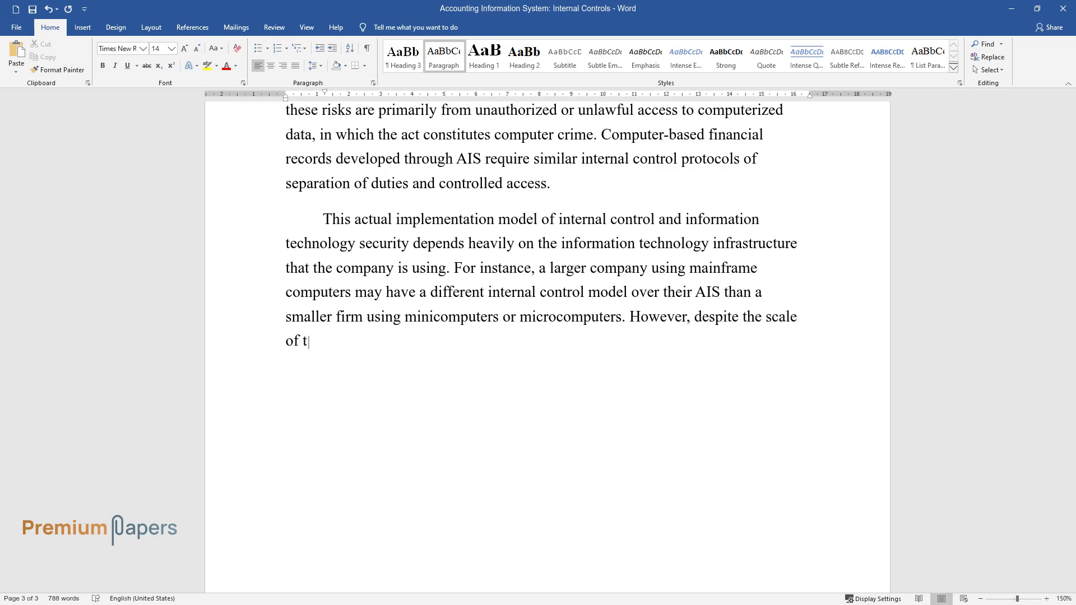
text(he infrastructure, several contro)
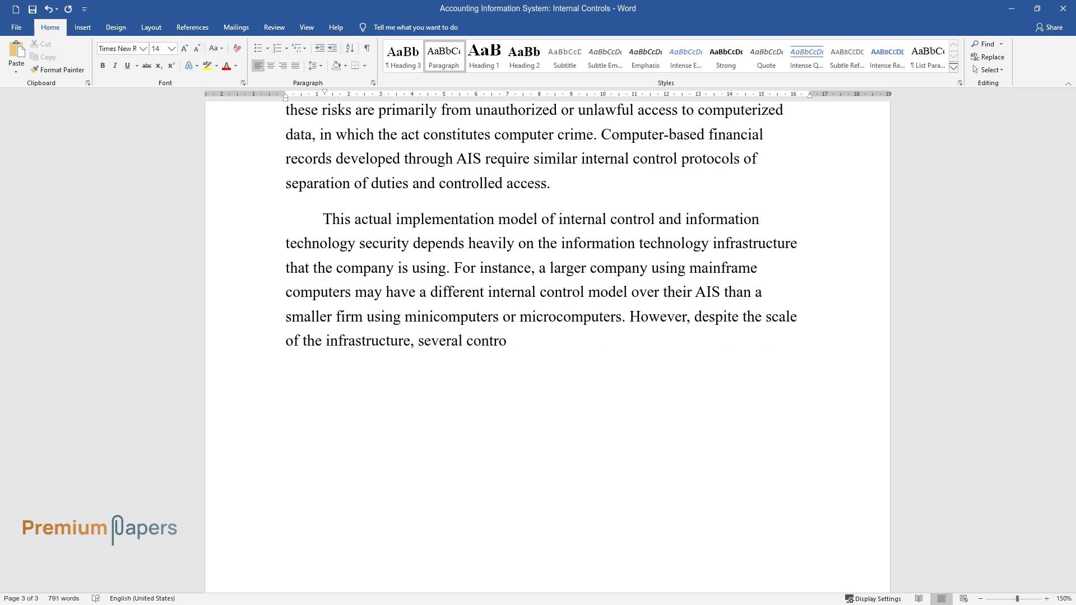
text(ls are familiar and useful.)
key(Return)
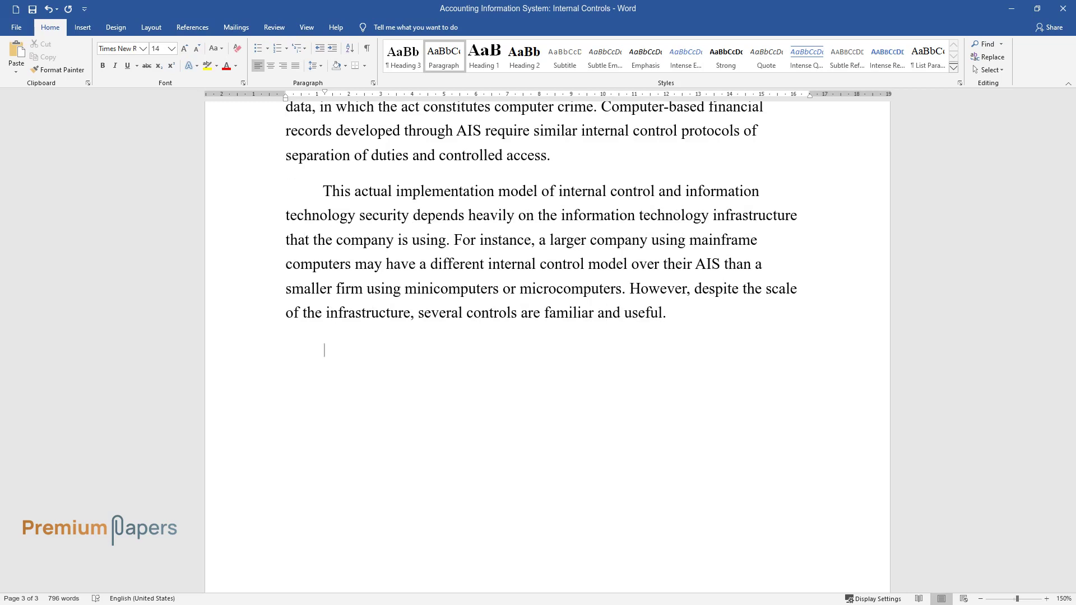
Write the storage-control paragraph, ending with backup files 'in a different and secured location.'.
text(The first is the requ)
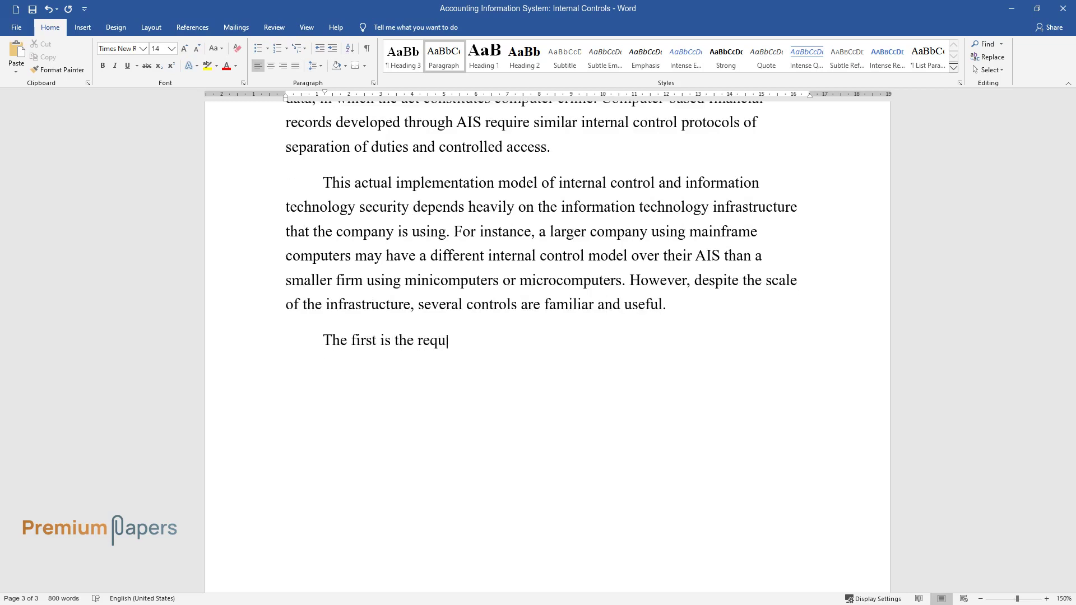
text(irement that all computer users im)
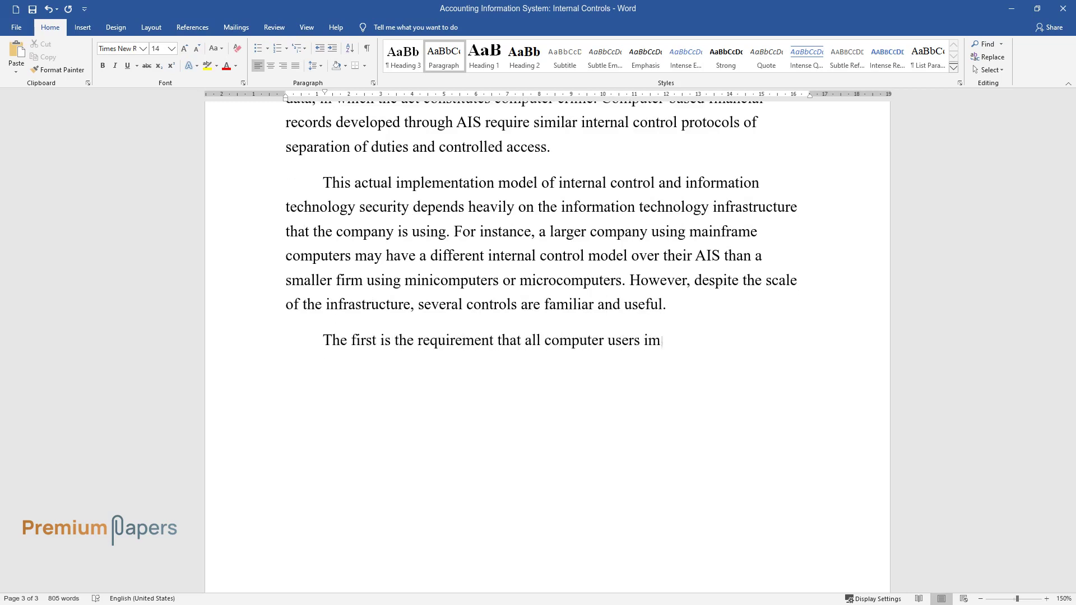
text(plement tight control over the sto)
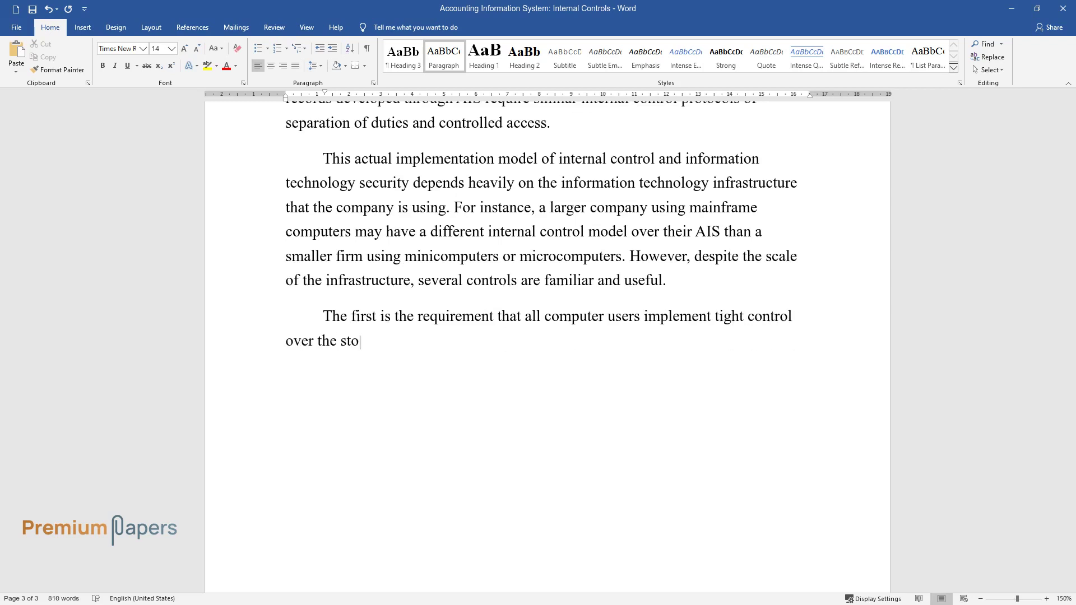
text(rage of any programs and data on the)
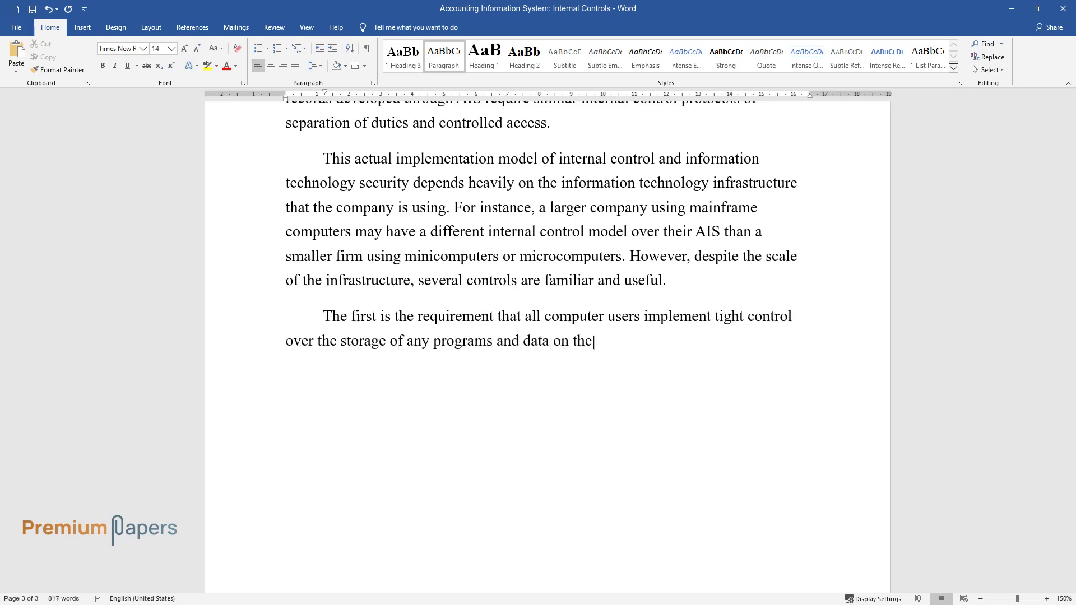
text(ir corresponding nodes. This is ac)
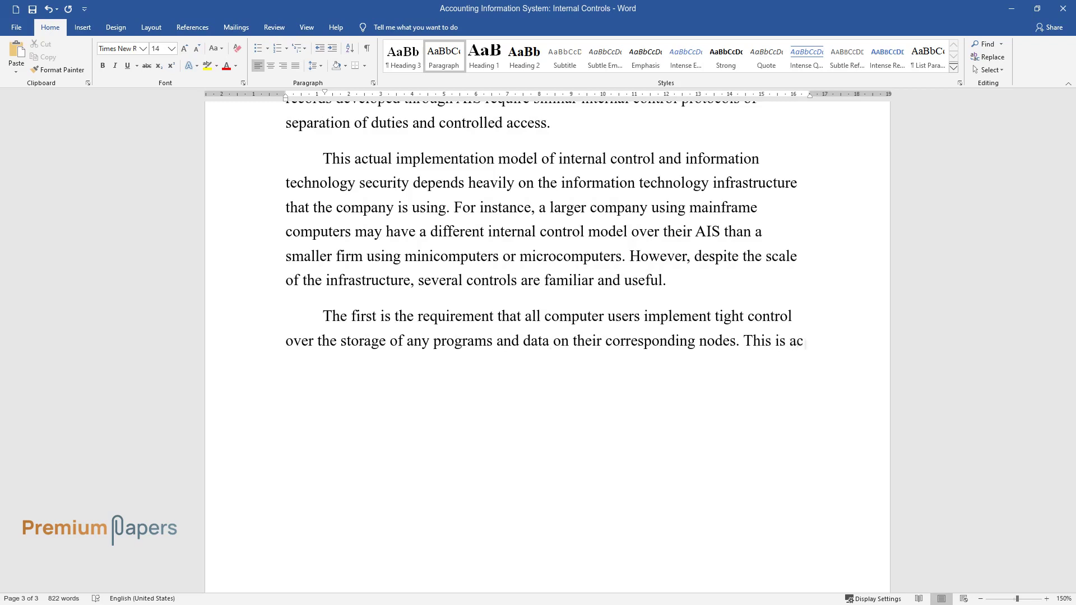
text(hieved through the separation of d)
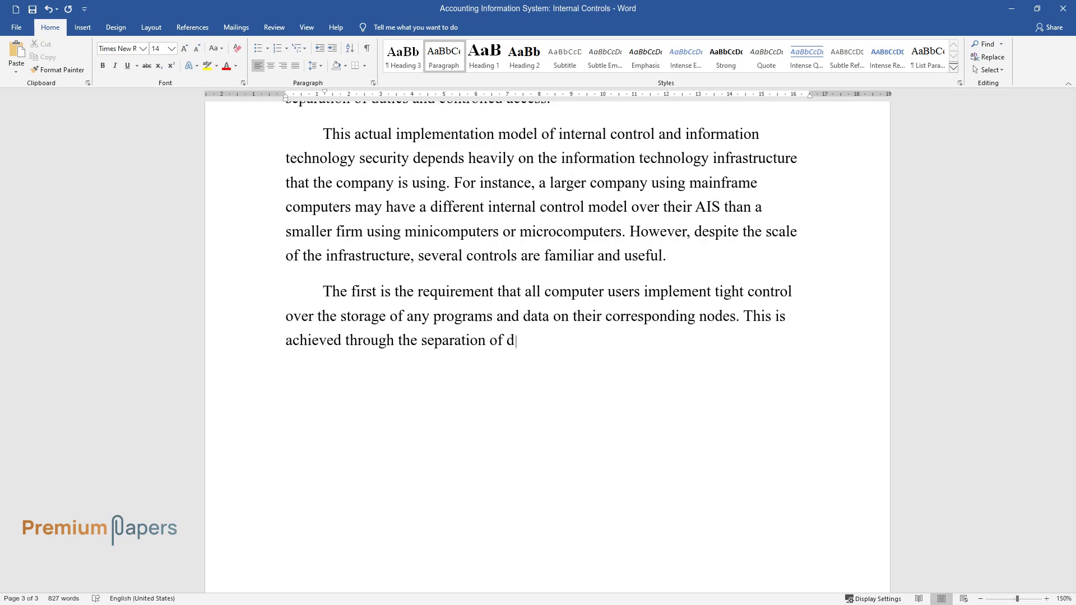
text(uties, where an appropriate individ)
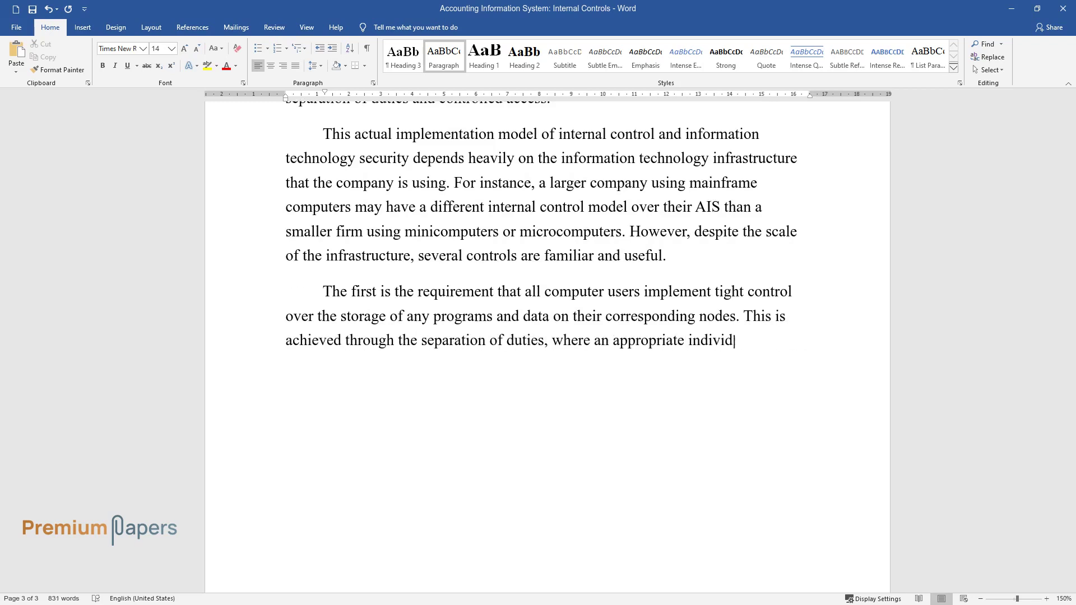
text(ual is given access to specific information)
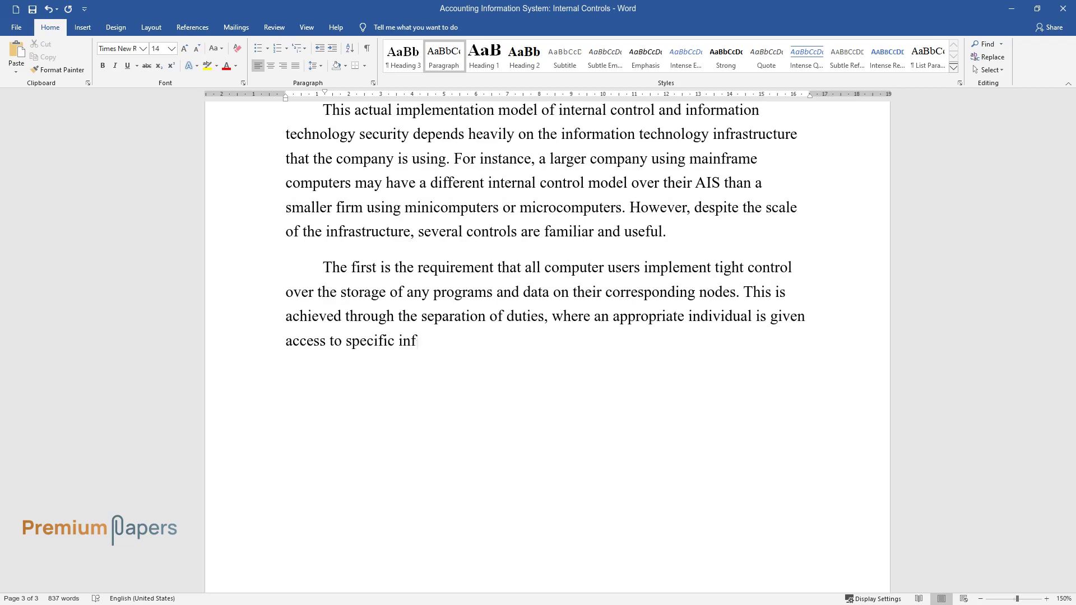
text( in a computerized AIS Sys)
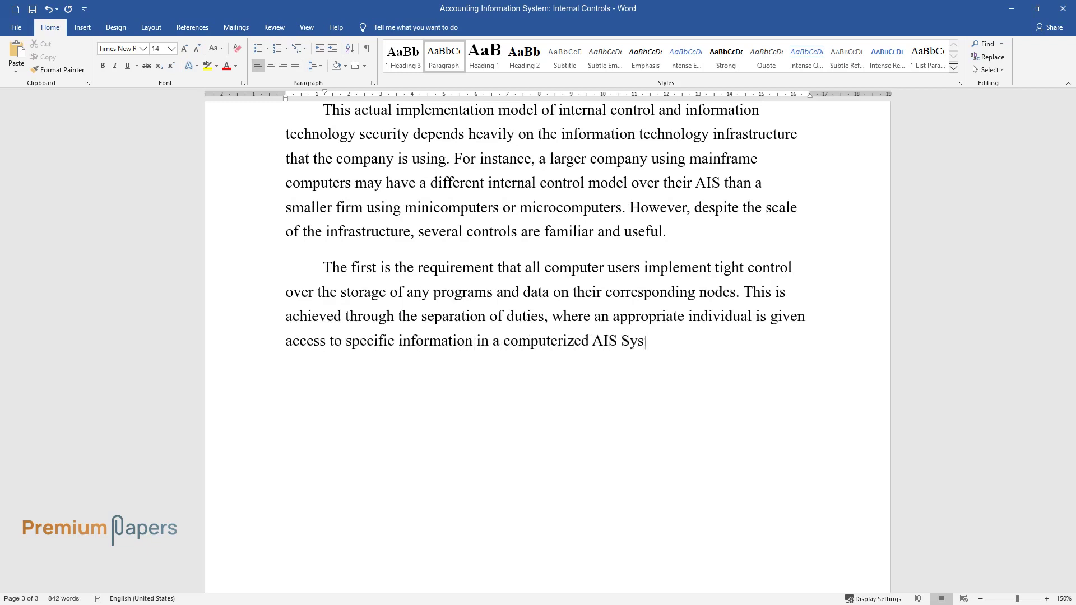
text(tem. This significantly reduces the inciden)
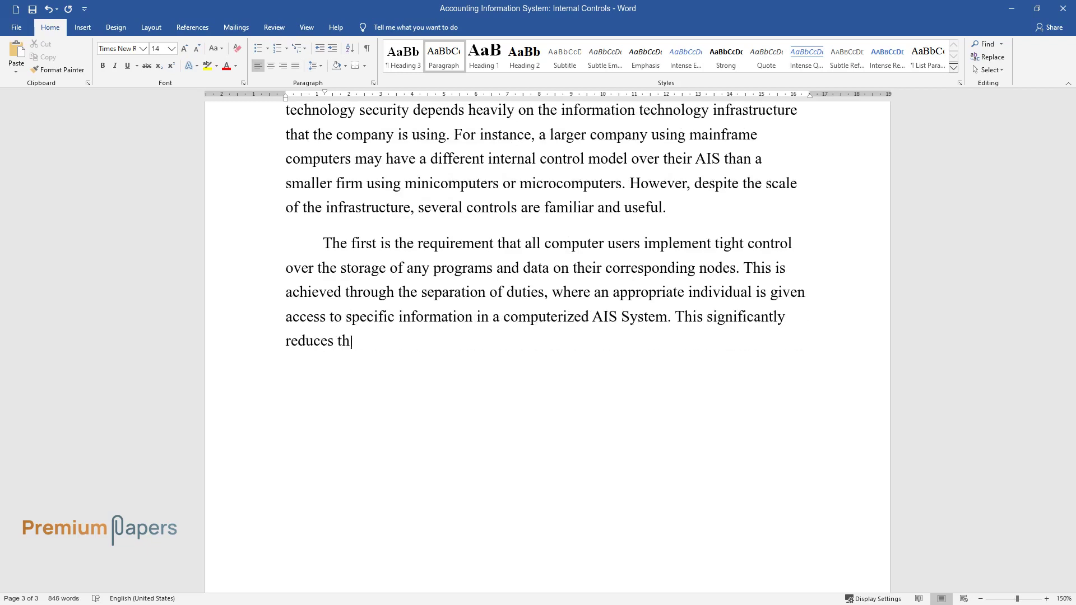
text(ce of computer crime throu)
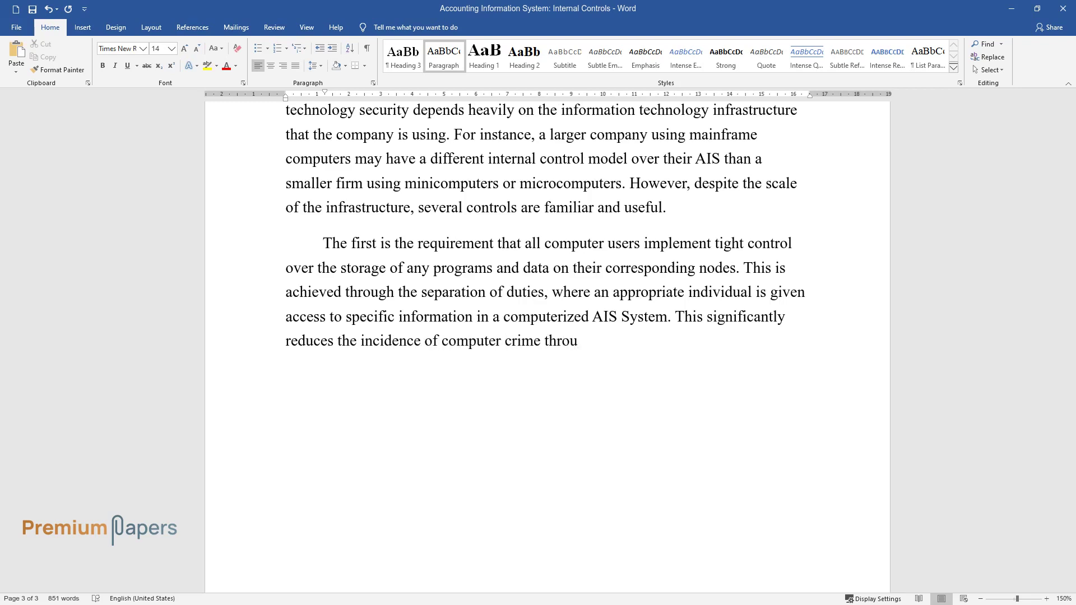
text(gh unauthorized access and unlawful dissemination of financi)
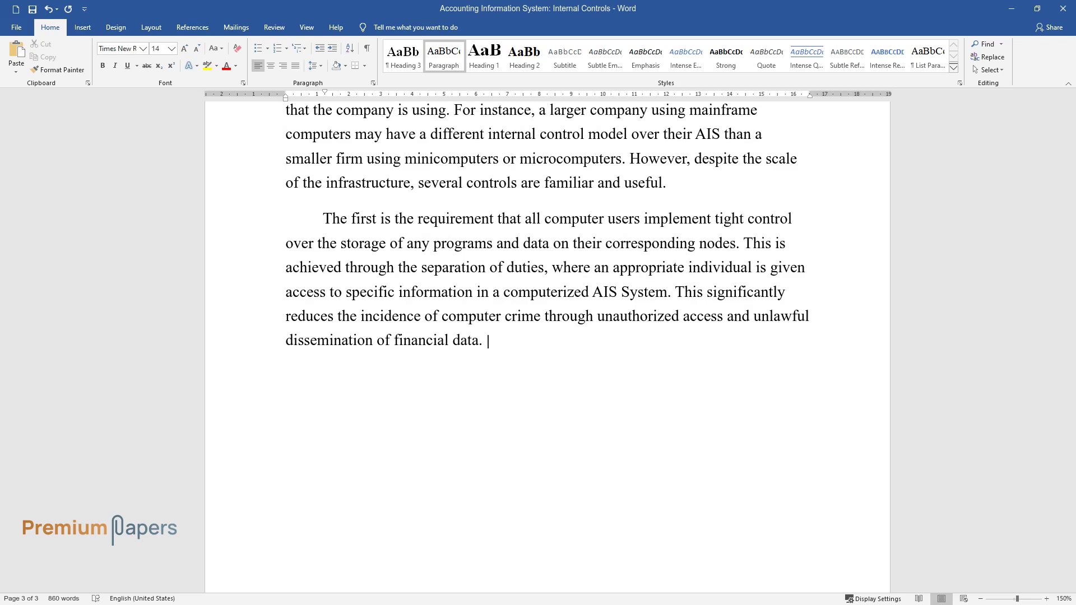
text(al data. Security redundancies can be made )
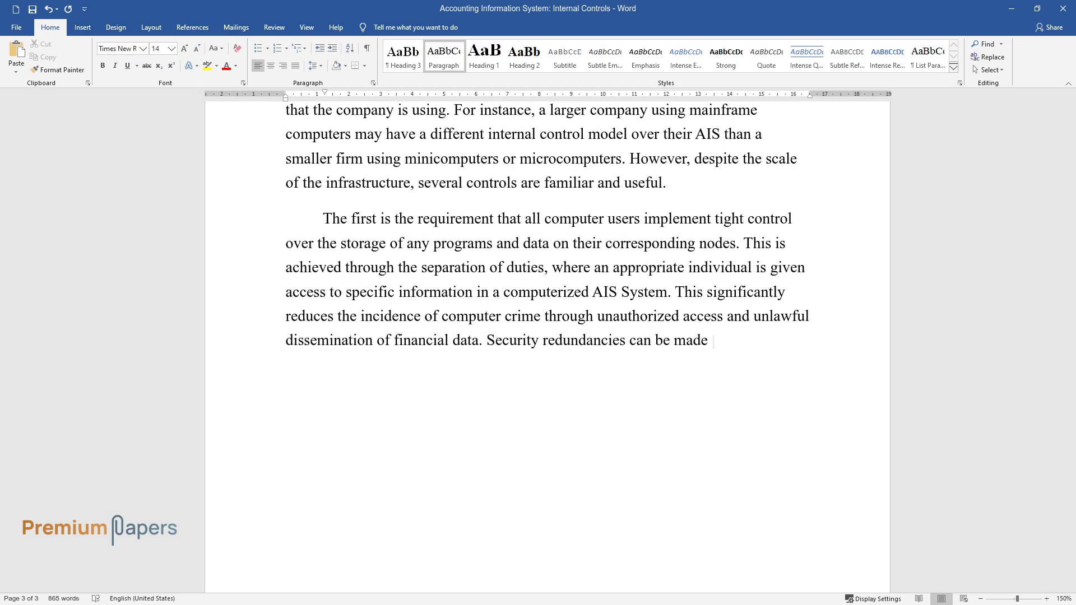
text(through the creation of backup file)
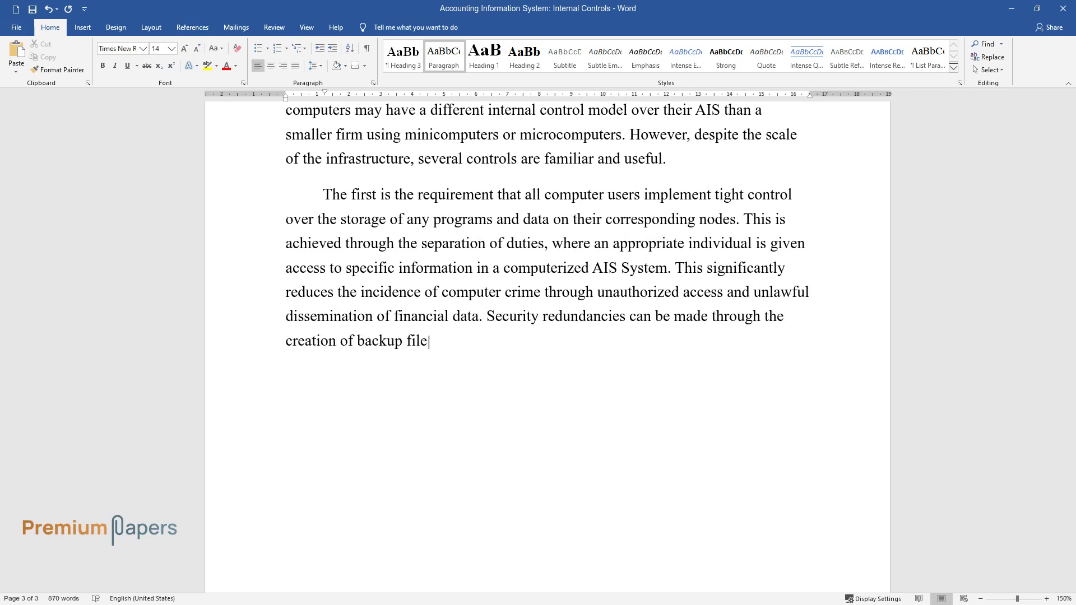
text(s in a different and secured location.)
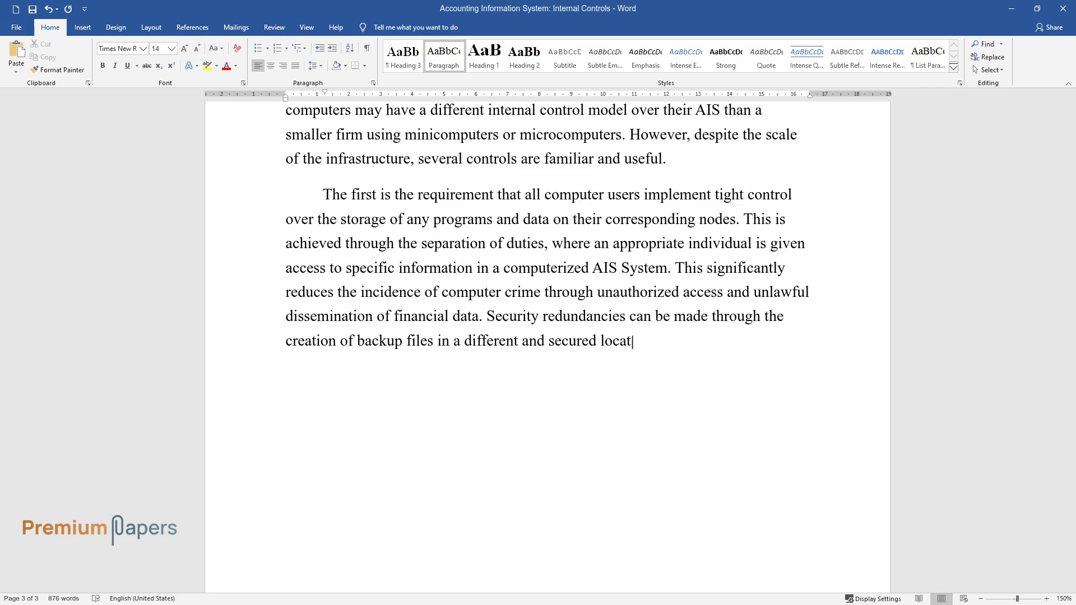
key(Return)
Type the paragraph on password protection and LAN access permissions for stored data files.
text(Passwo)
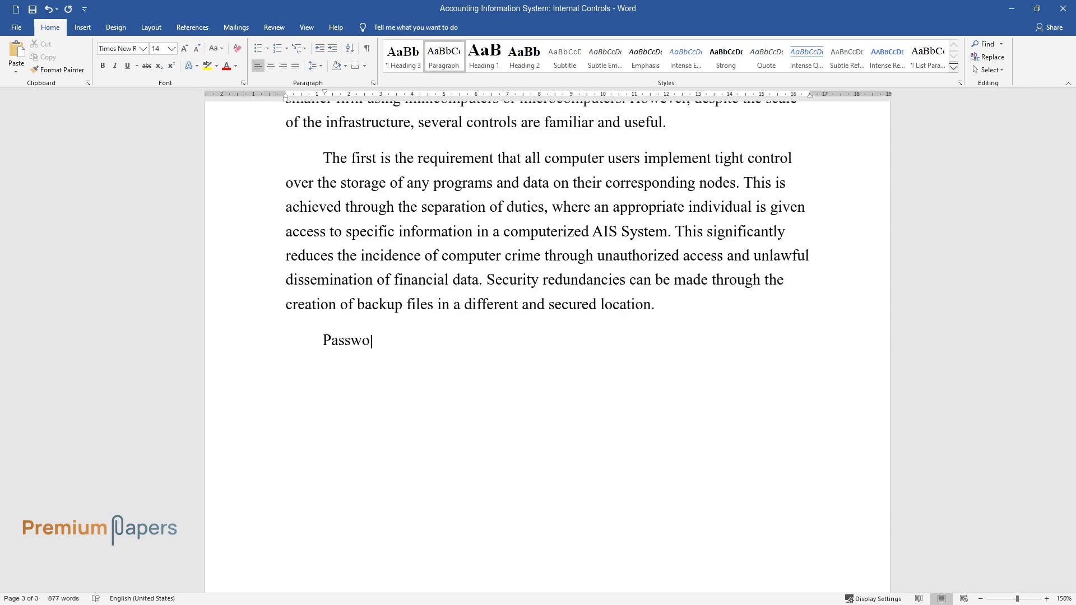
text(rd protection can also be relative)
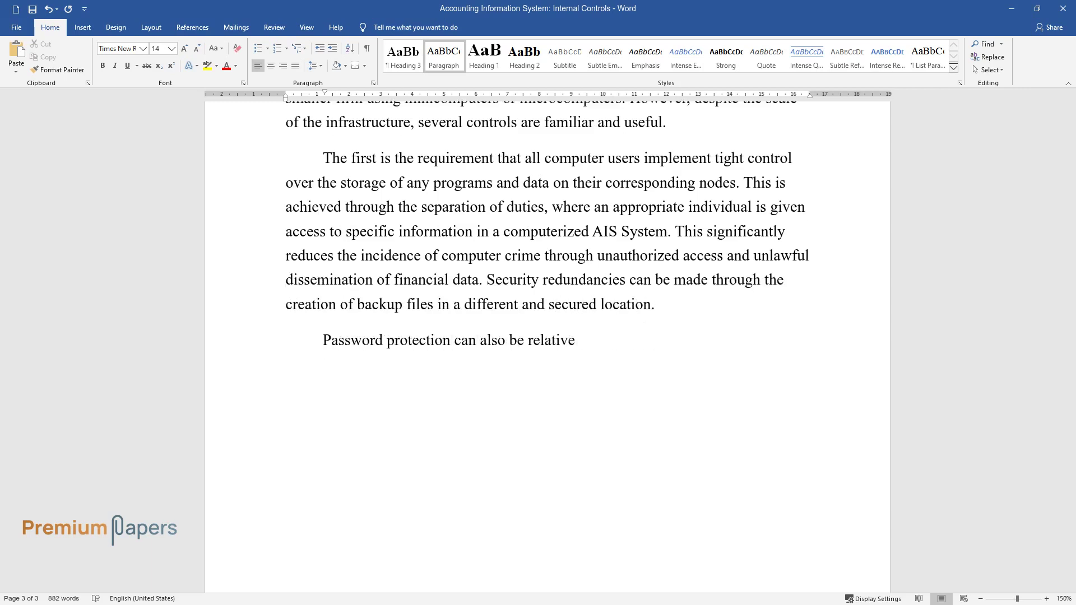
text(y implemented to limit ac)
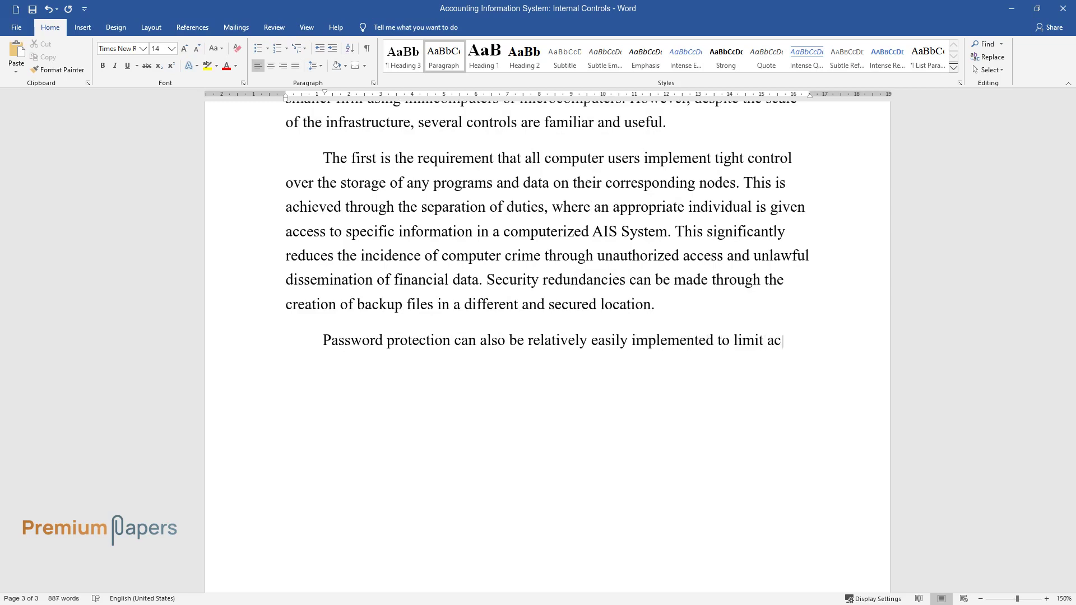
text(cess to data files stored either locally, or online in a secured vau)
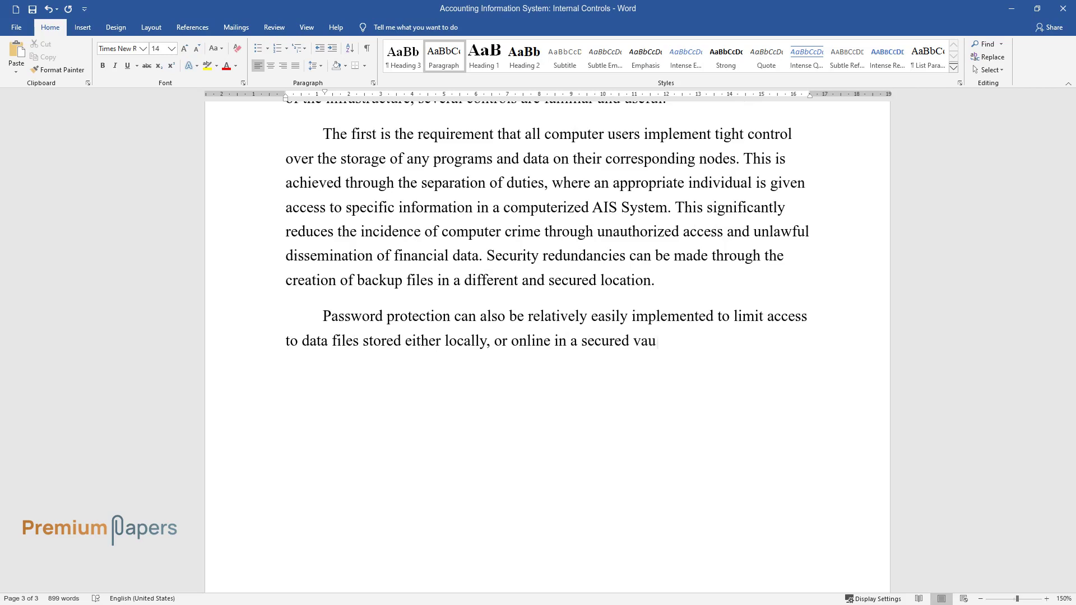
text(tuations where local area)
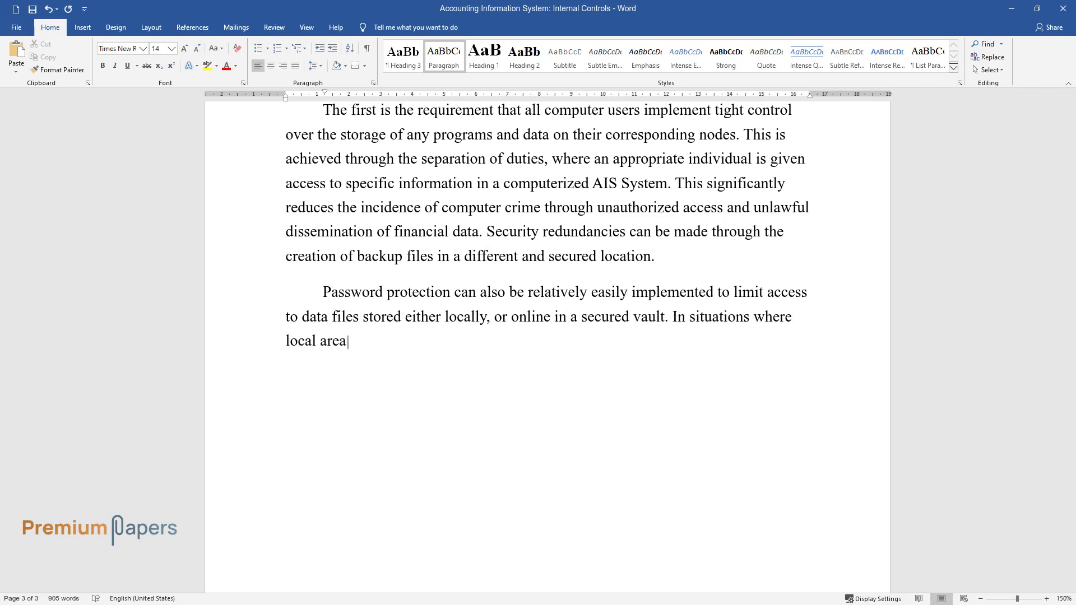
text( networks (LAN) are used to link t)
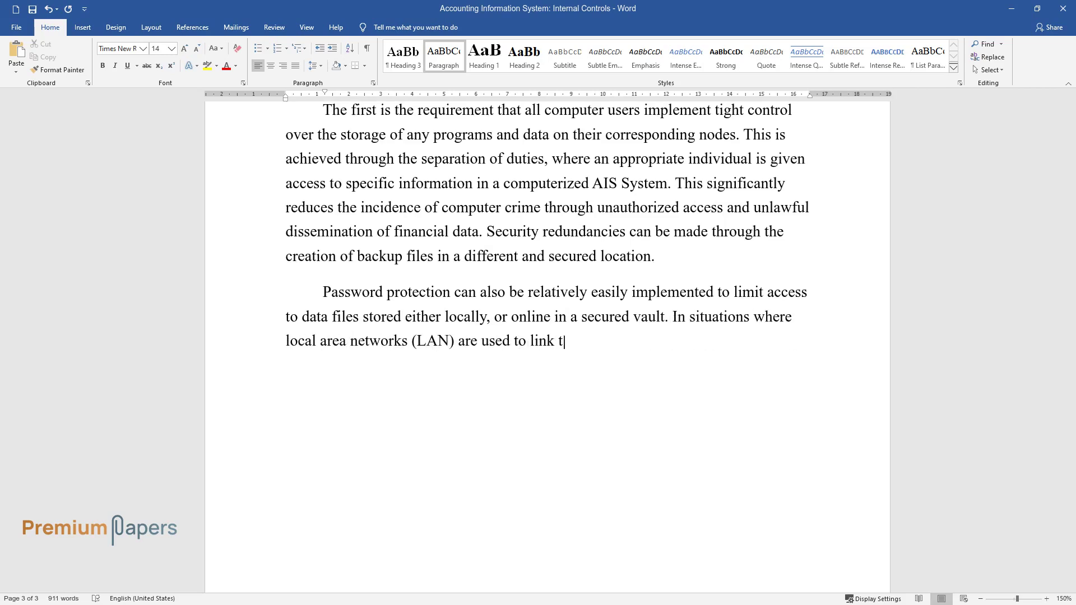
text(he company's information technolog)
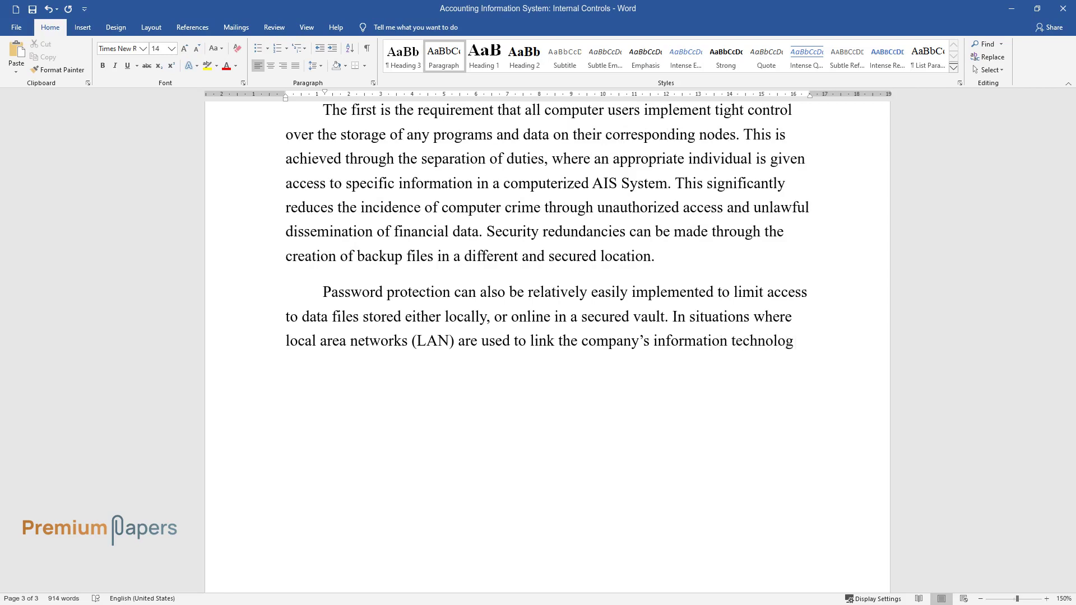
text(y infrastructure, limited permissi)
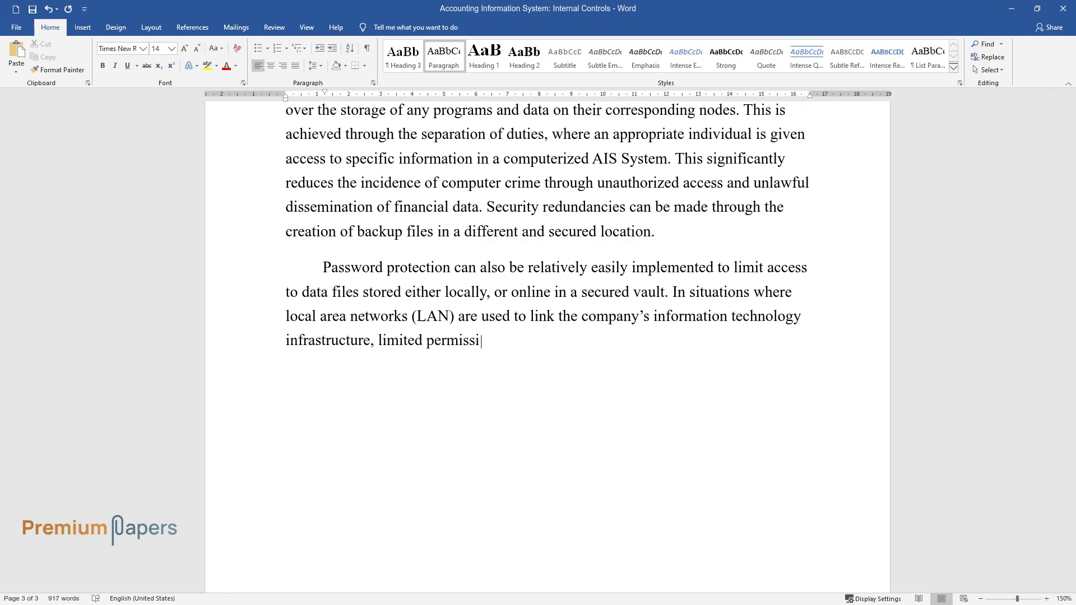
text(ons can be granted to specific ind)
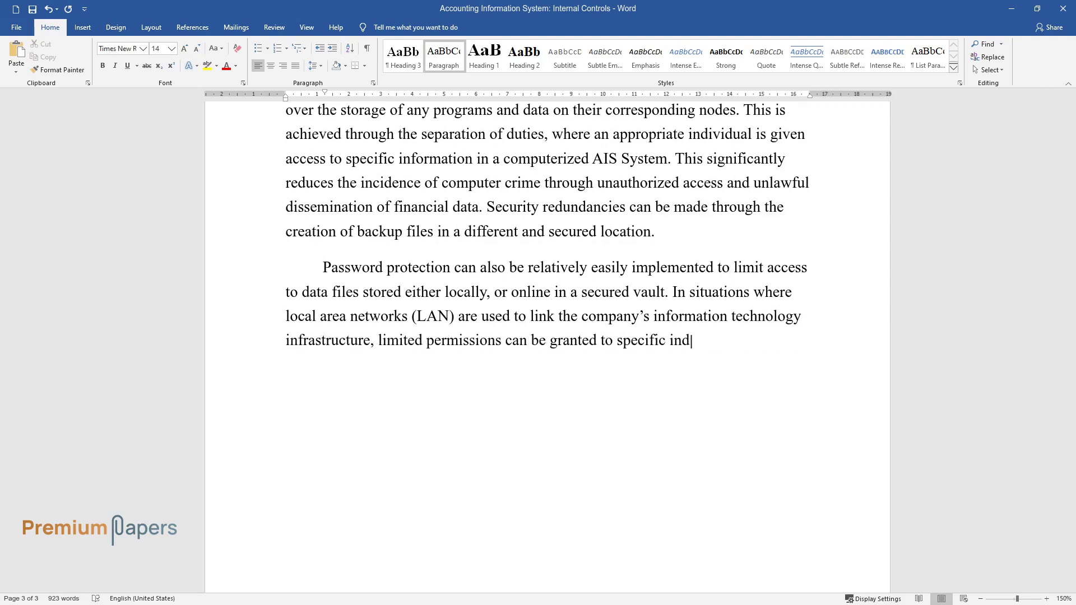
text(ividuals and nodes in the system t)
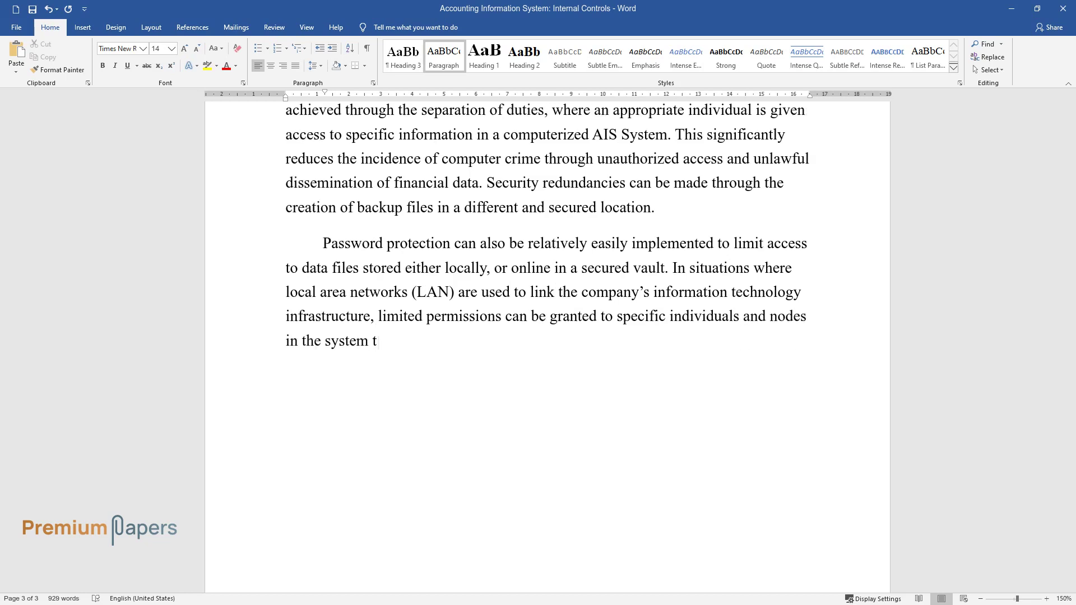
text(o access sensitive or privileged f)
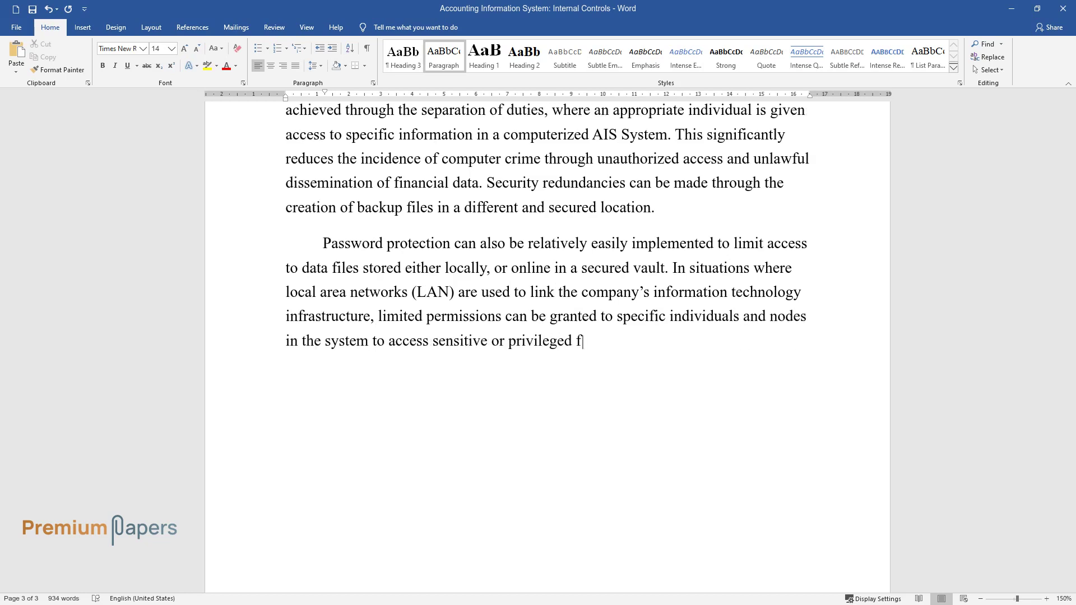
text(iles such as financial data. It is)
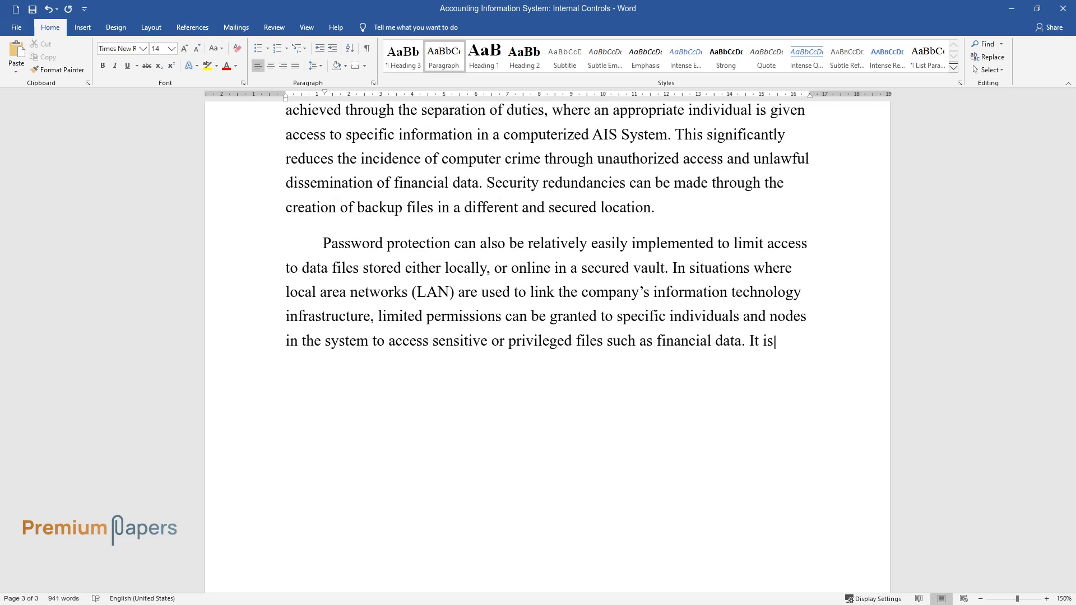
text( essential to understand that the )
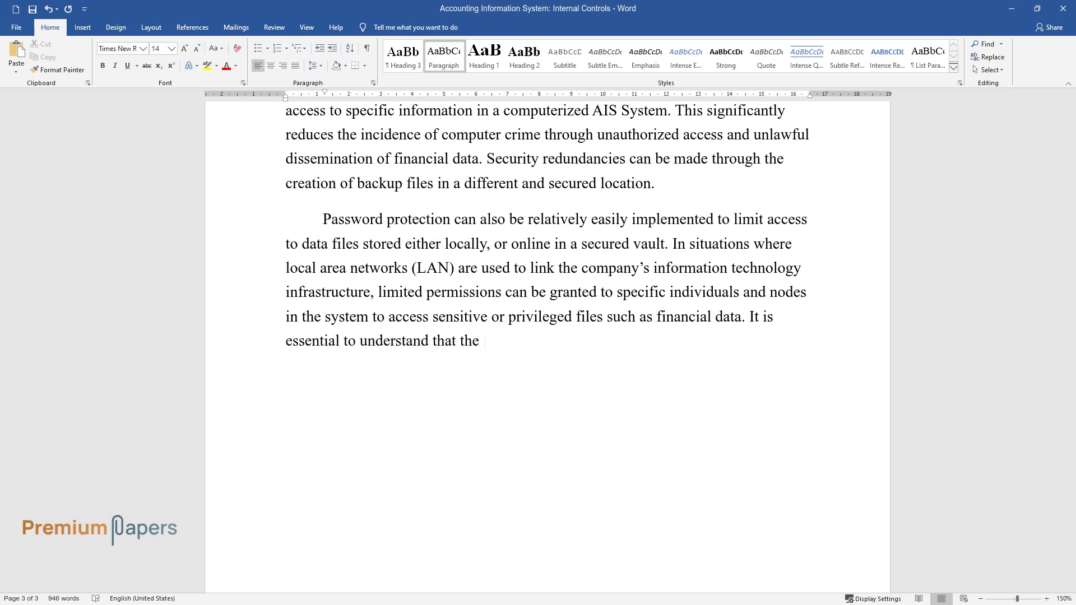
text(need for internal control is not )
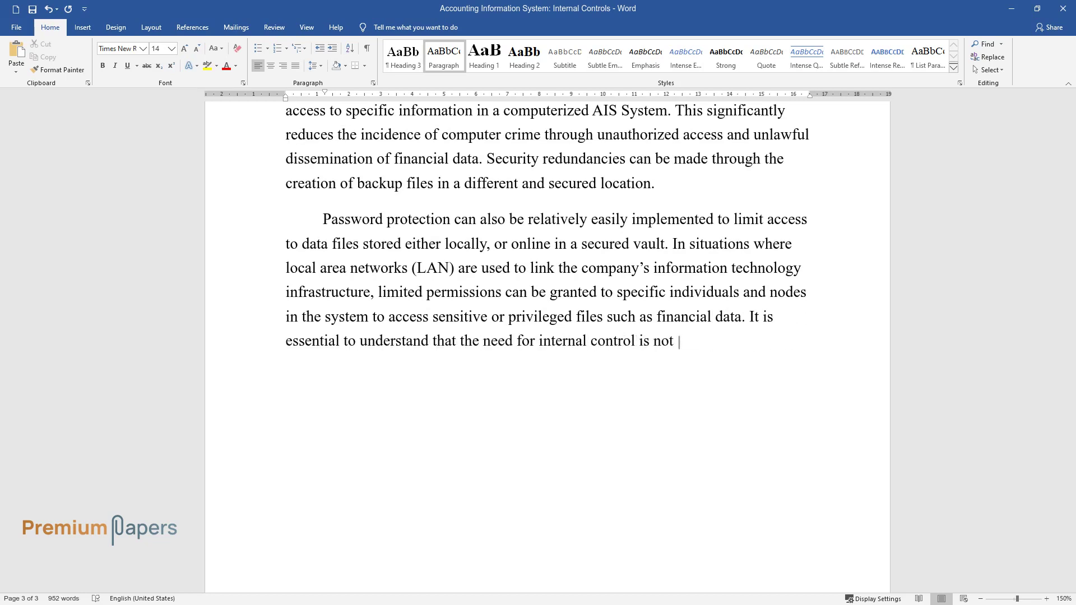
text(nullified by computerized )
text(AIS. On )
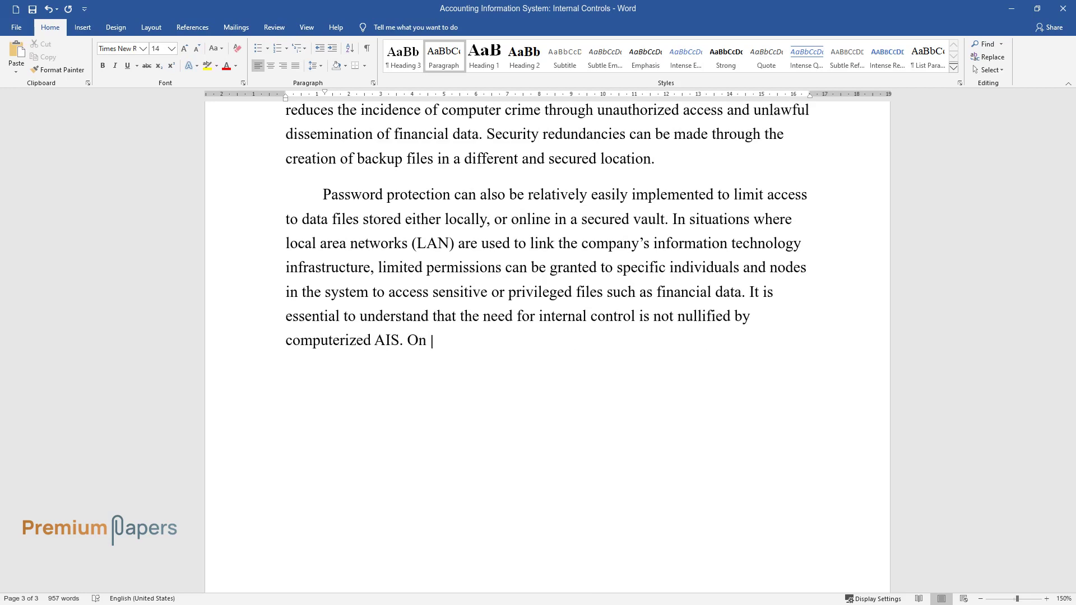
text(the contrary, unauthorized access )
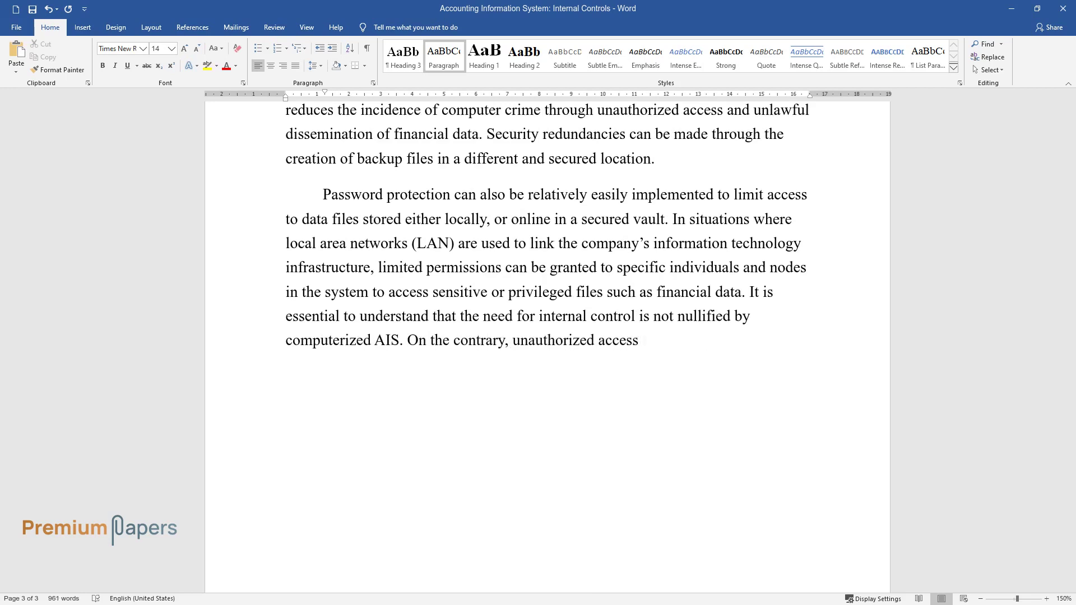
text(to a computer system, and the resultant financial d)
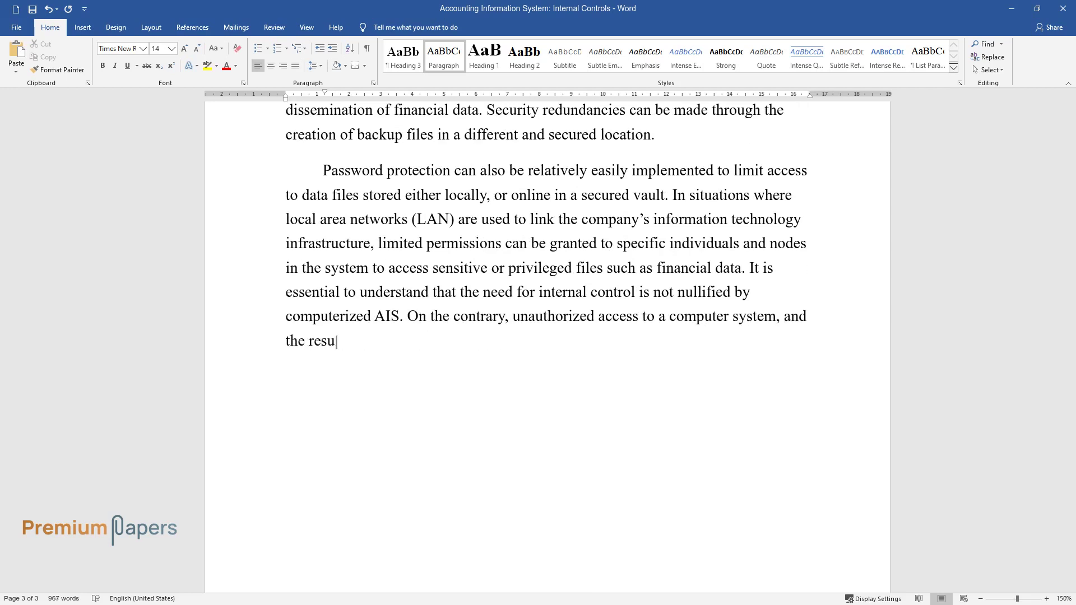
text(ata can compromi)
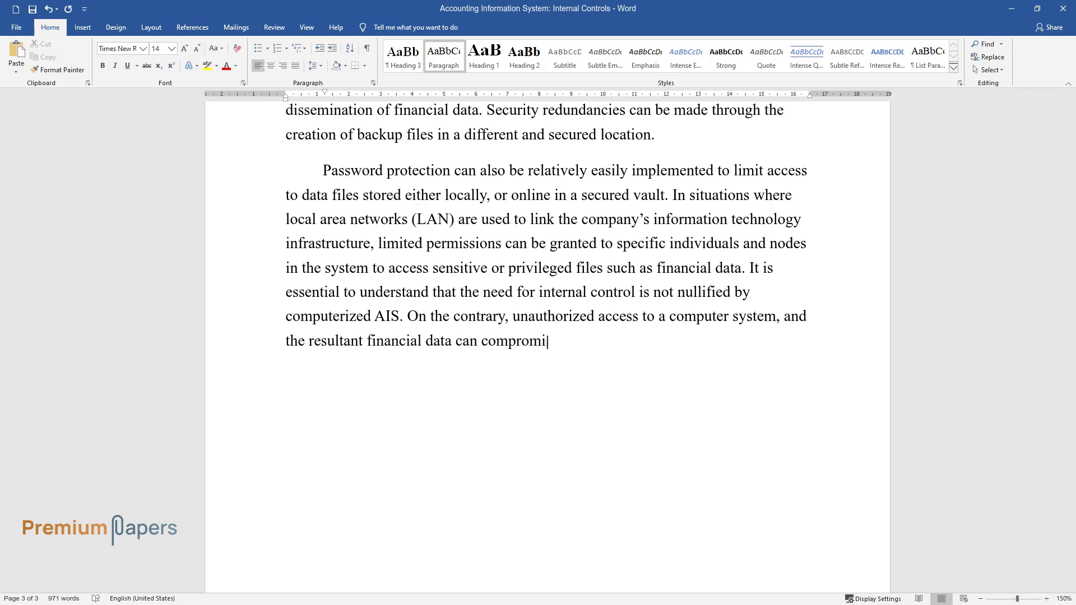
text(se systems within a shorter timeframe than a manual system.)
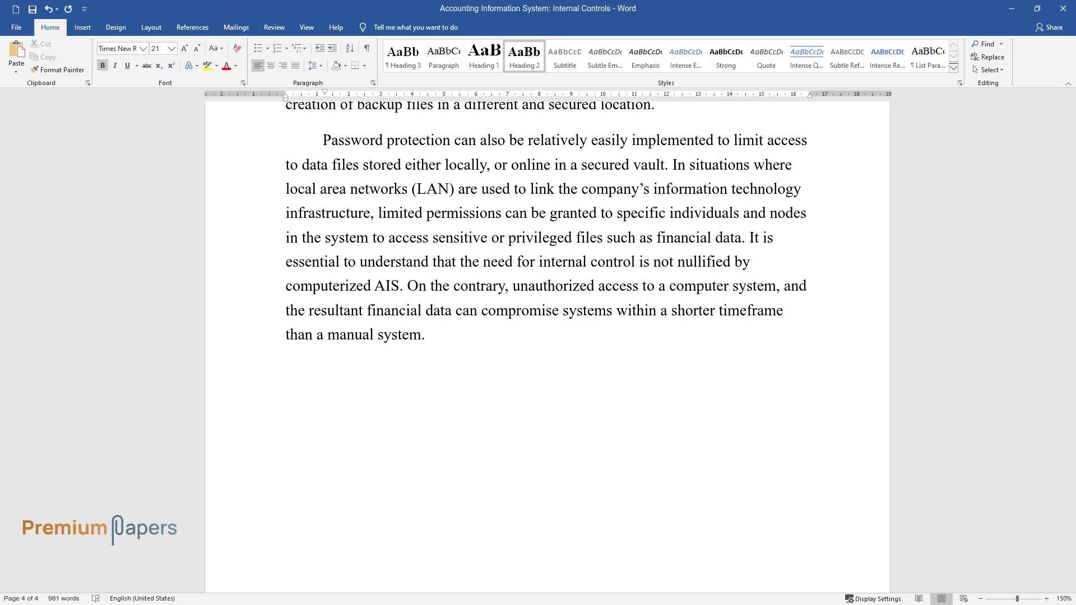
text(Conclusion)
Under Conclusion, write 'Overall, the standard components of internal control within an AIS…' with risk-assessment sentences.
key(Return)
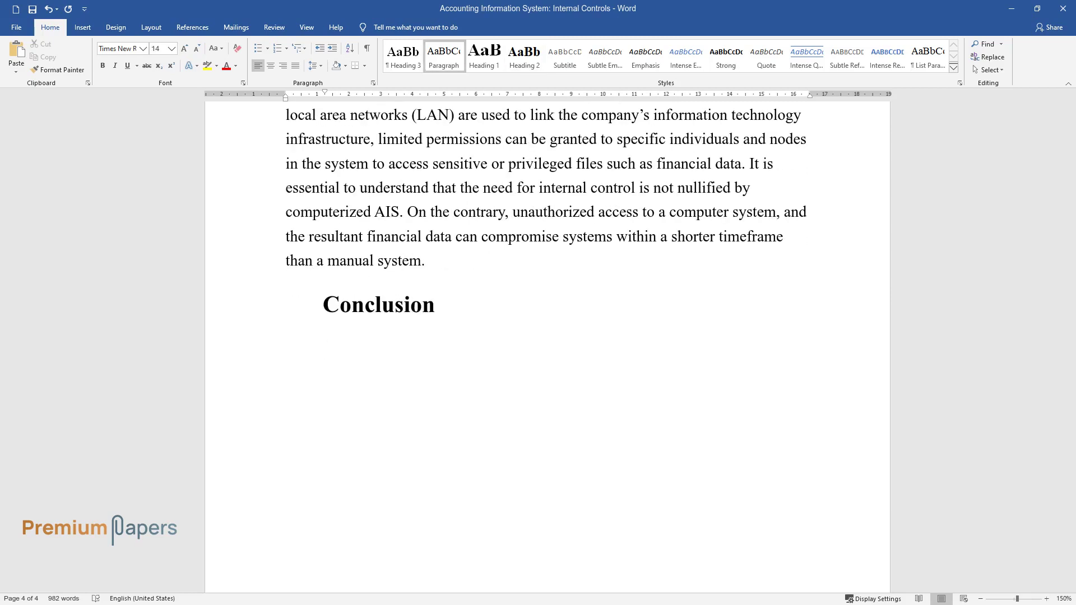
text(Overall, the standard components of in)
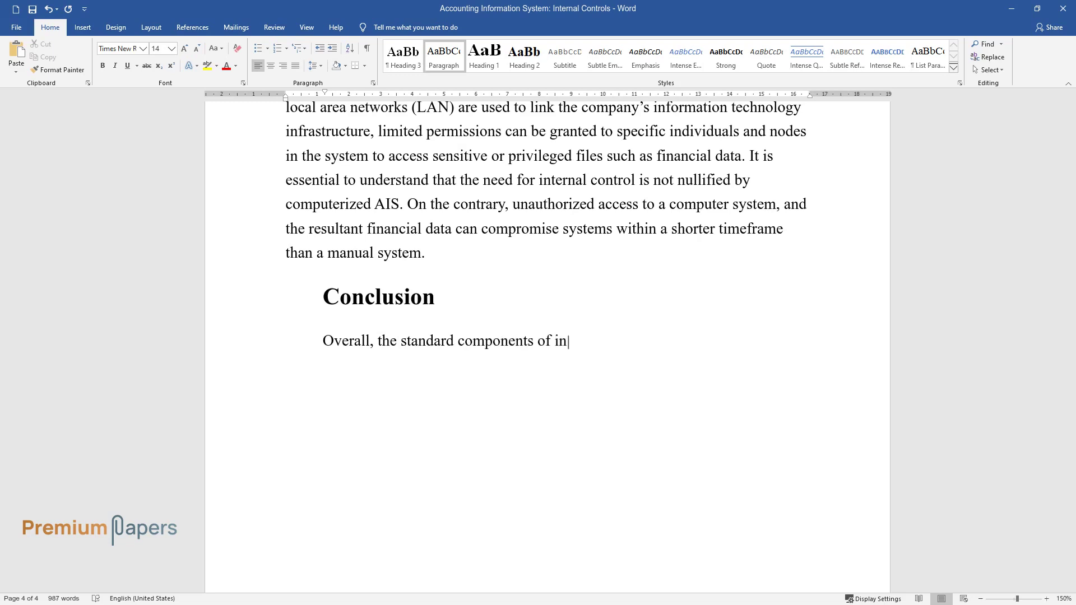
text(ternal control within an AIS inclu)
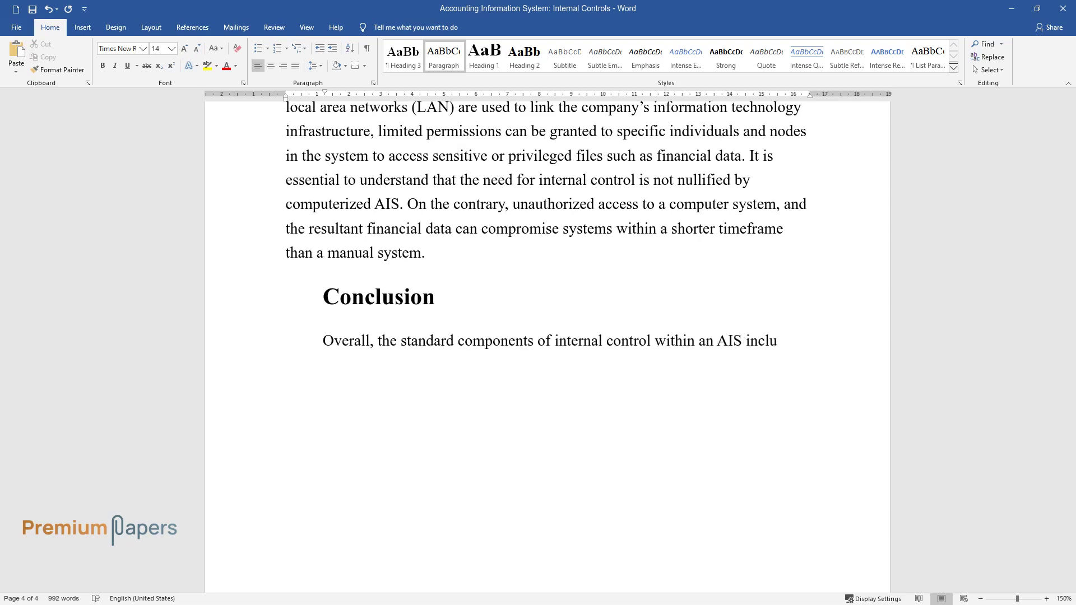
text(de the control environment, which)
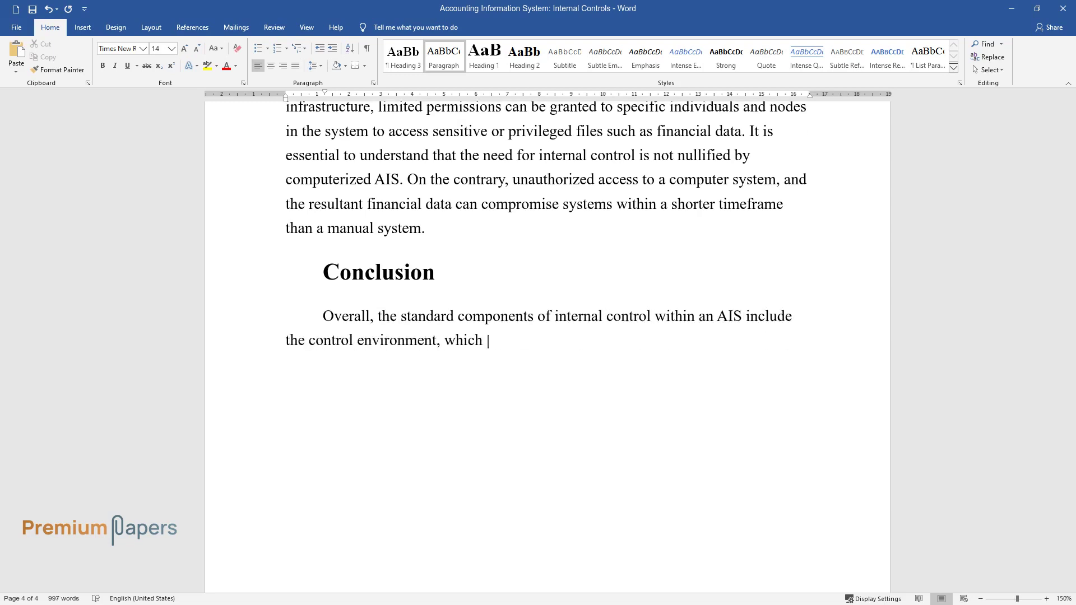
text( is the overarching attitude and or)
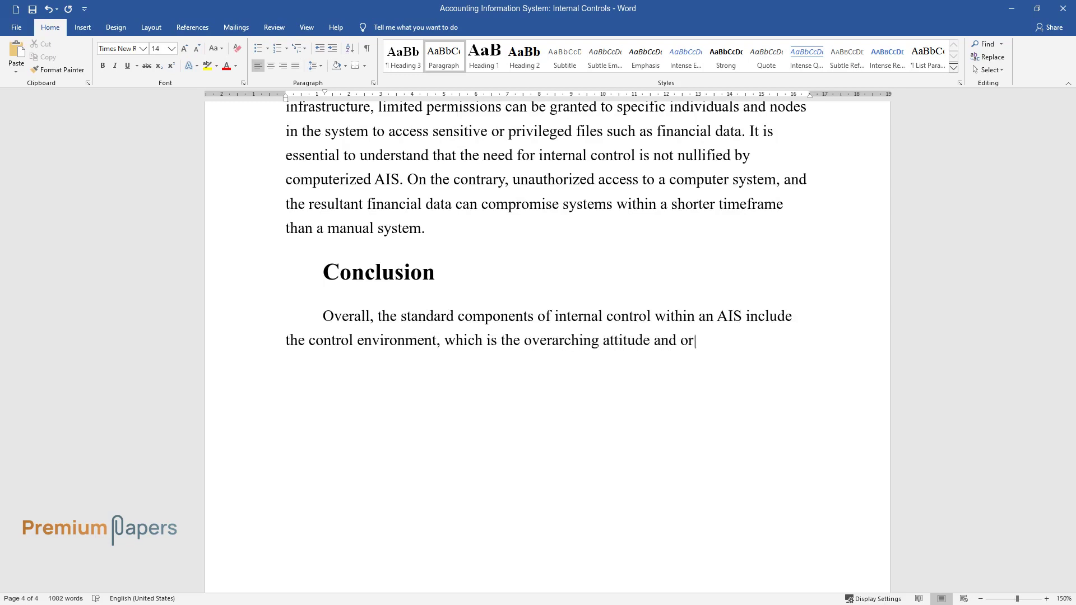
text(ganizational tone toward )
text(internal)
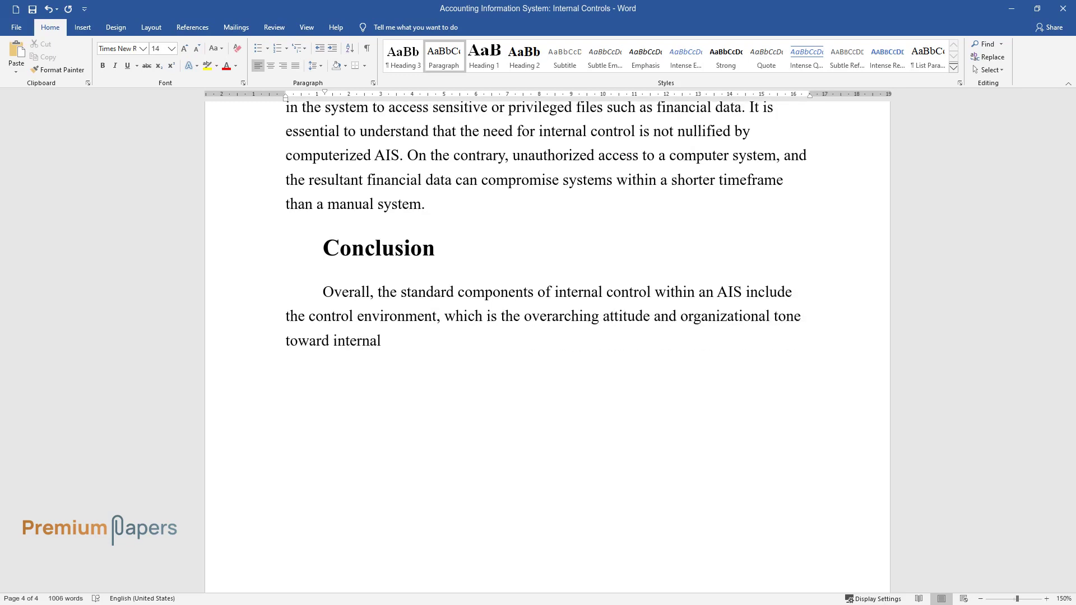
text( control. This is highly dependent )
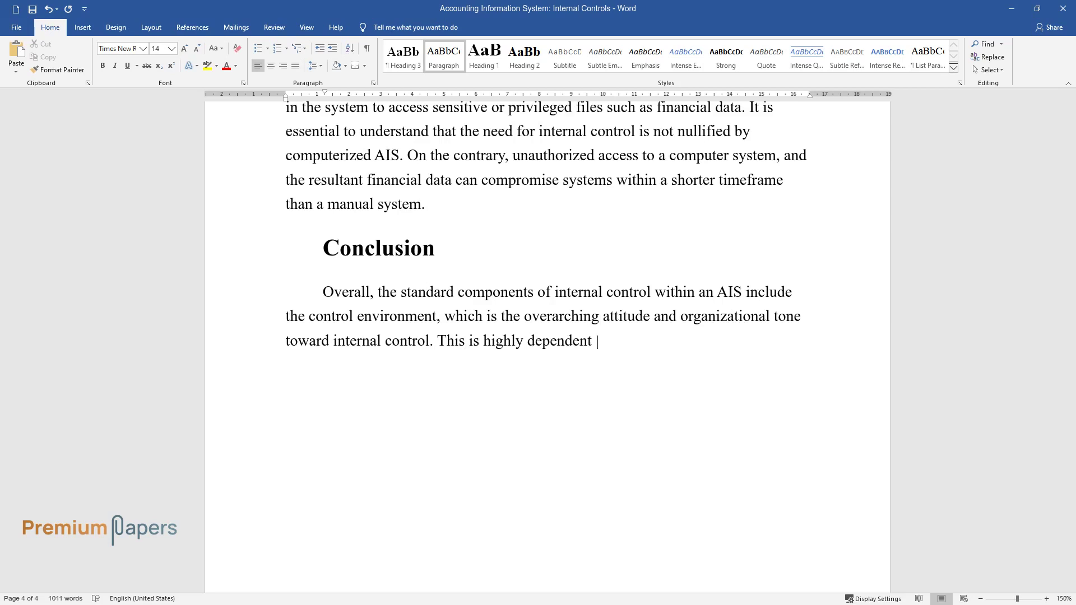
text(on corporate management and determines the)
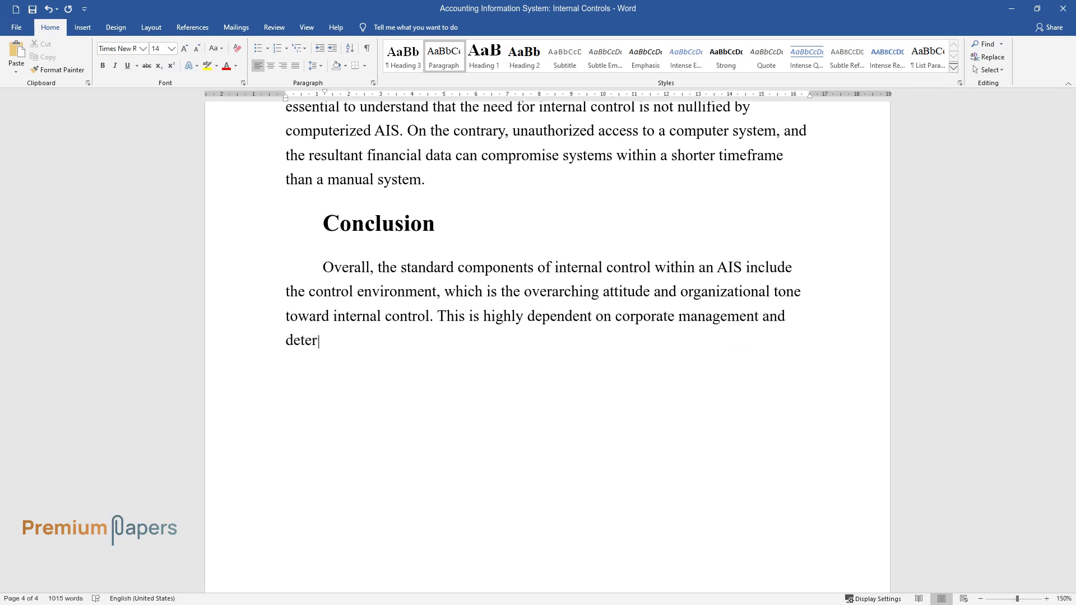
text( possibility and extent o)
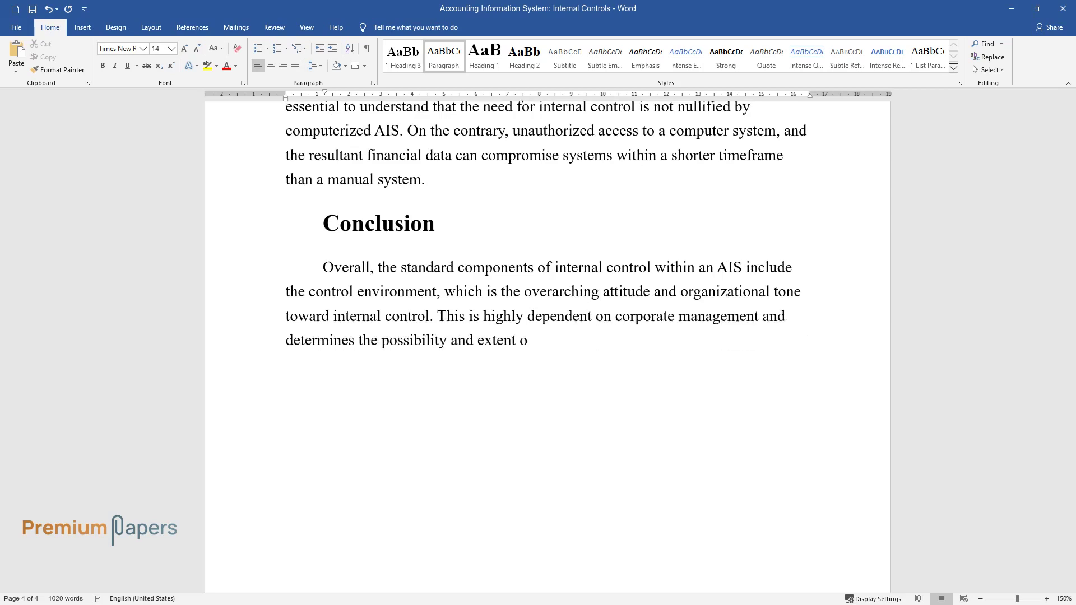
text(f internal control implementation.)
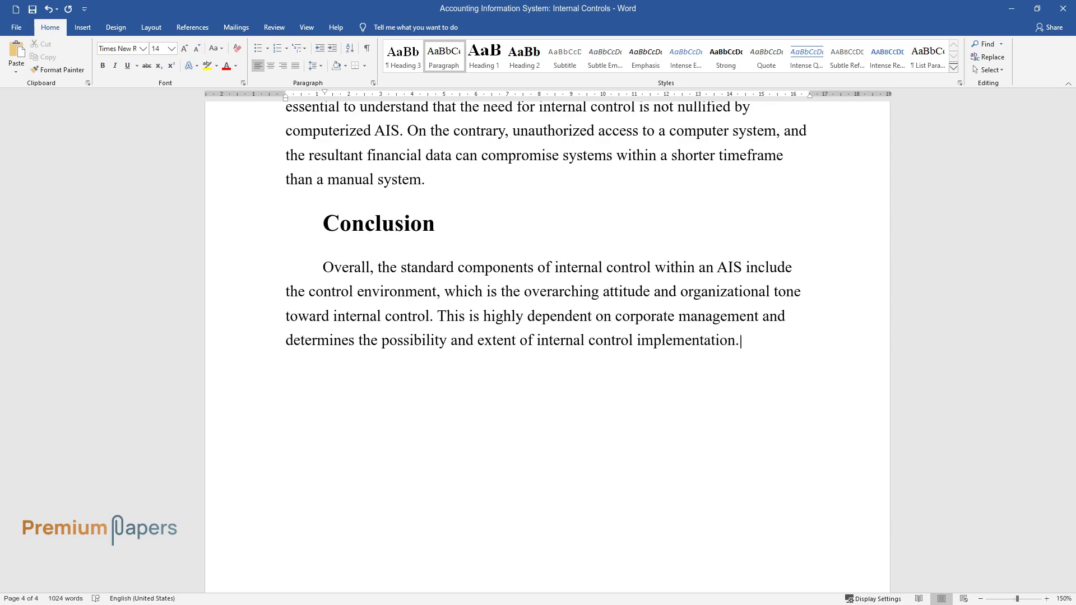
text( The risk assessment component inv)
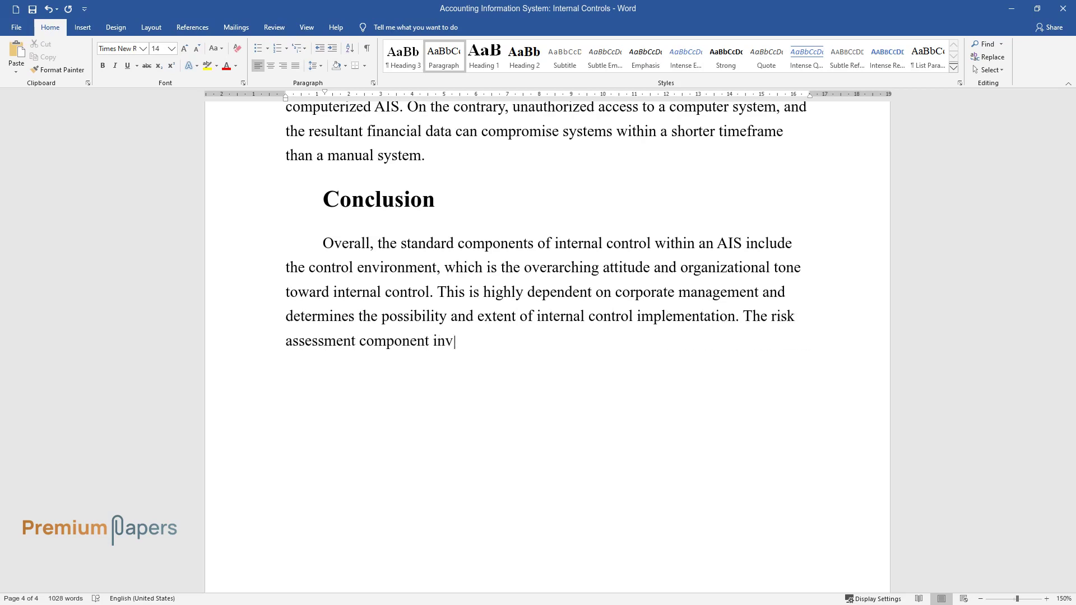
text(olves identifying and determining)
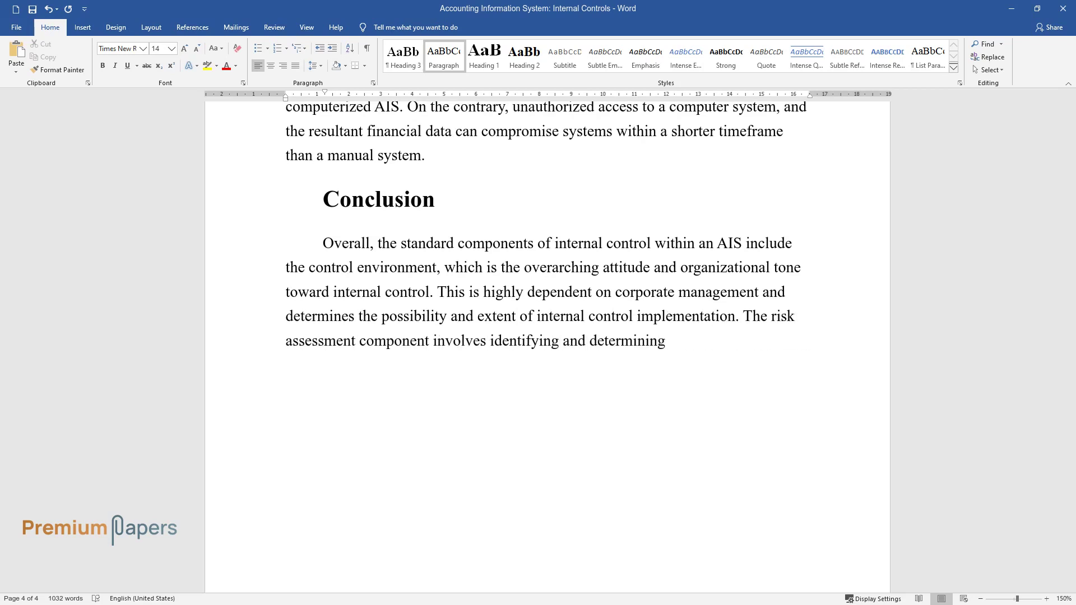
text( how relevant risks affect )
text(the over)
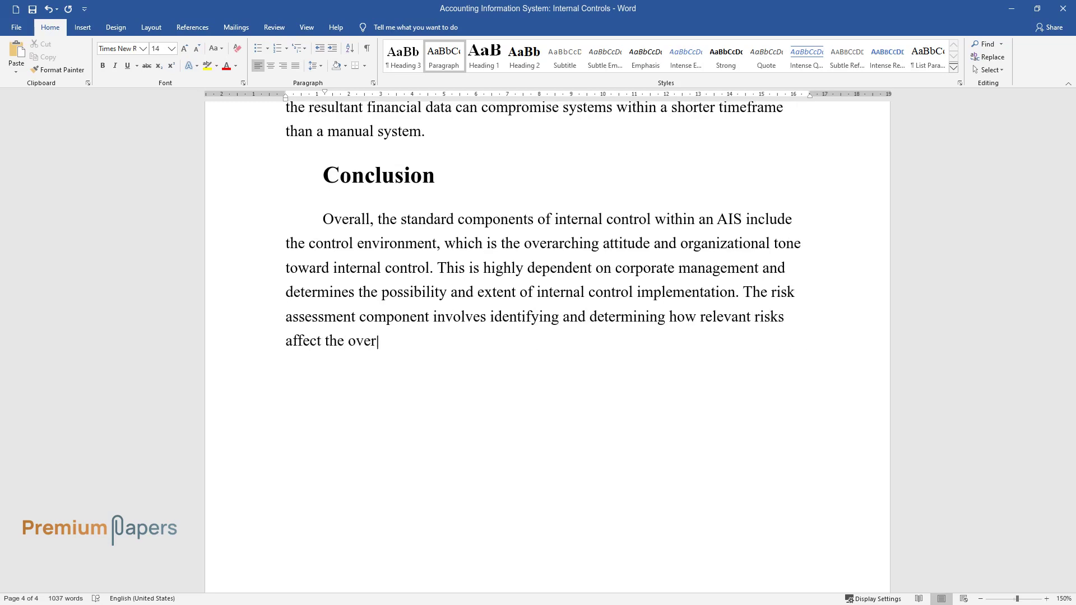
text(all business objectives of the co)
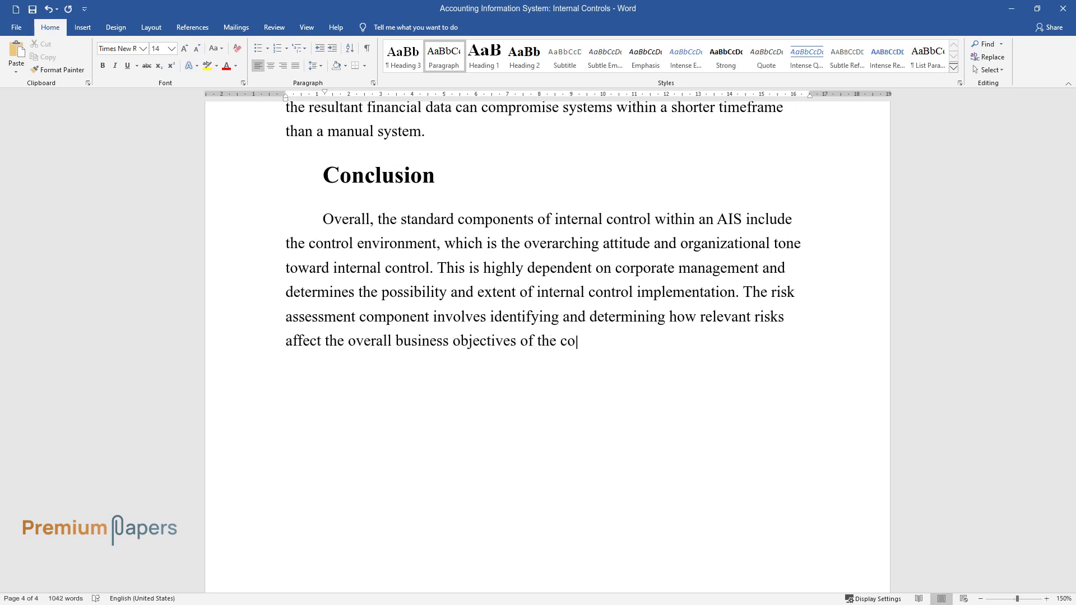
text(mpany. Effective internal control is often mapped to)
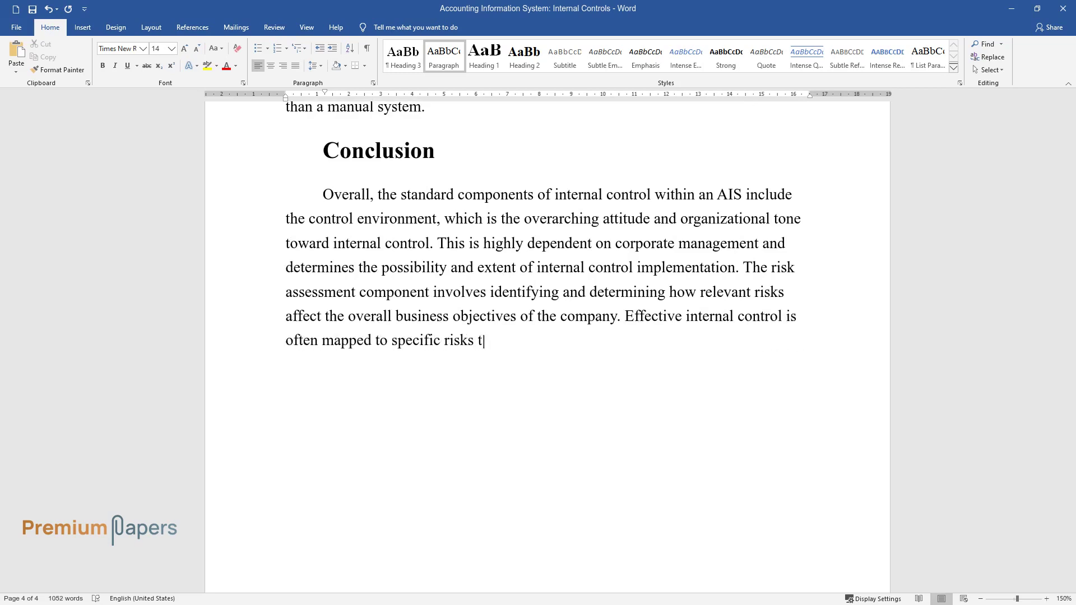
text( specific risks that could impede the efficacy of t)
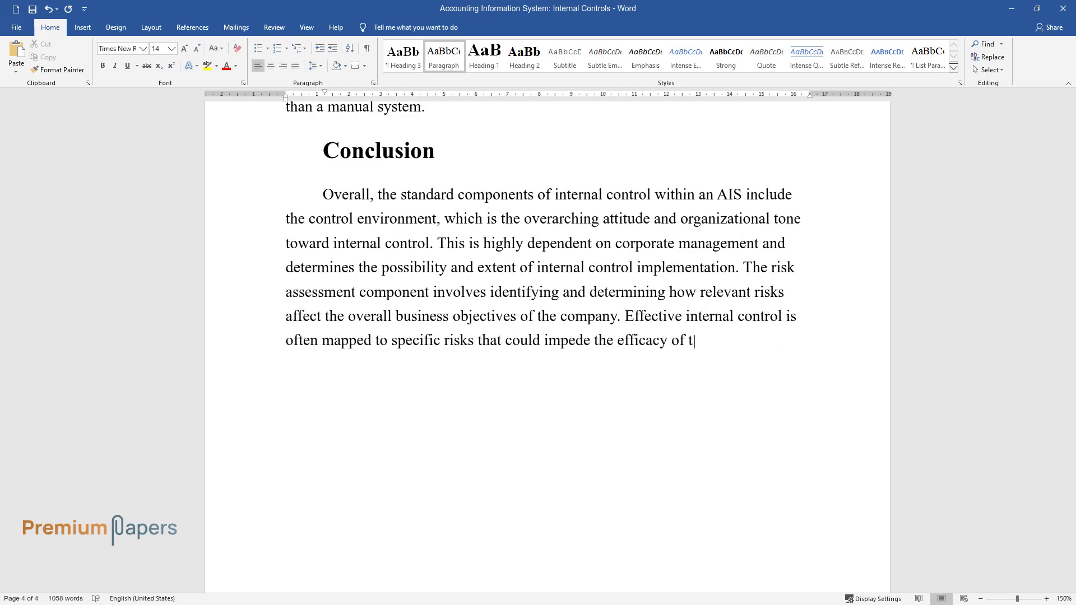
text(he AIS system, and consequently, organizat)
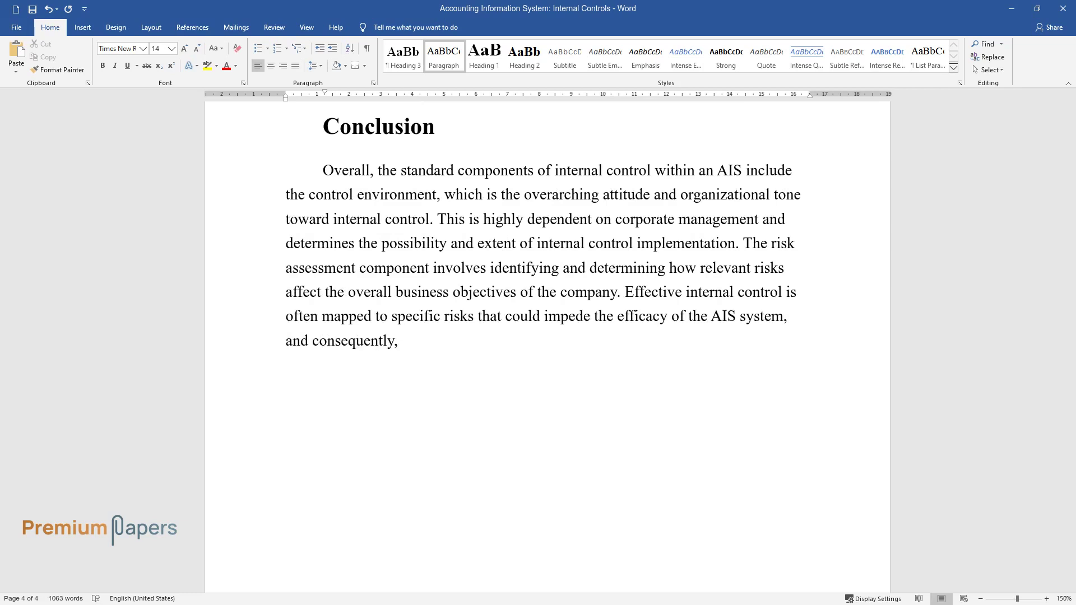
text(ional success. Information)
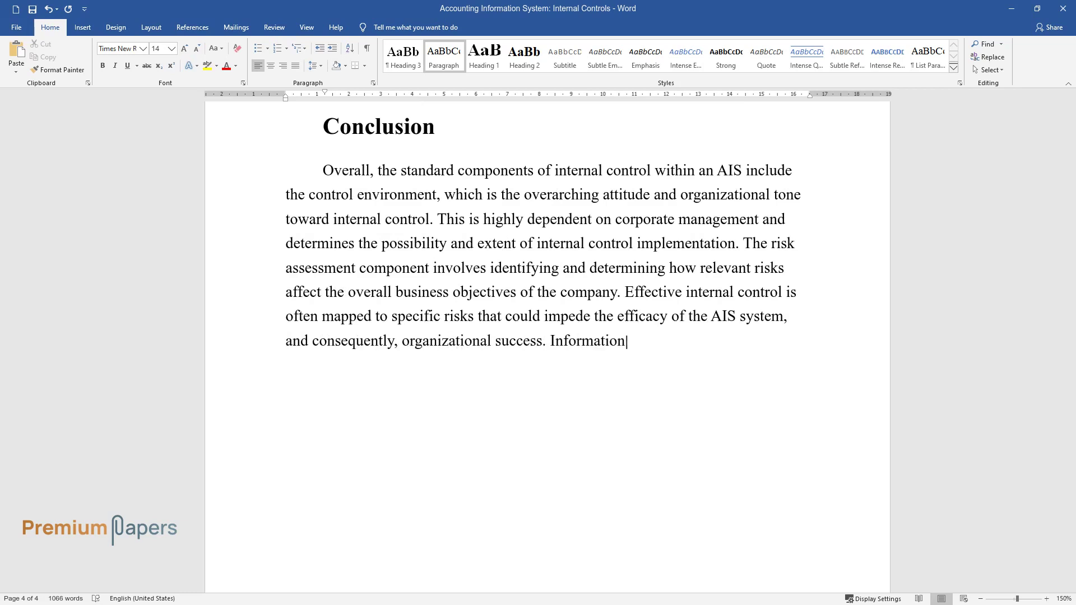
text( and communication involve proces)
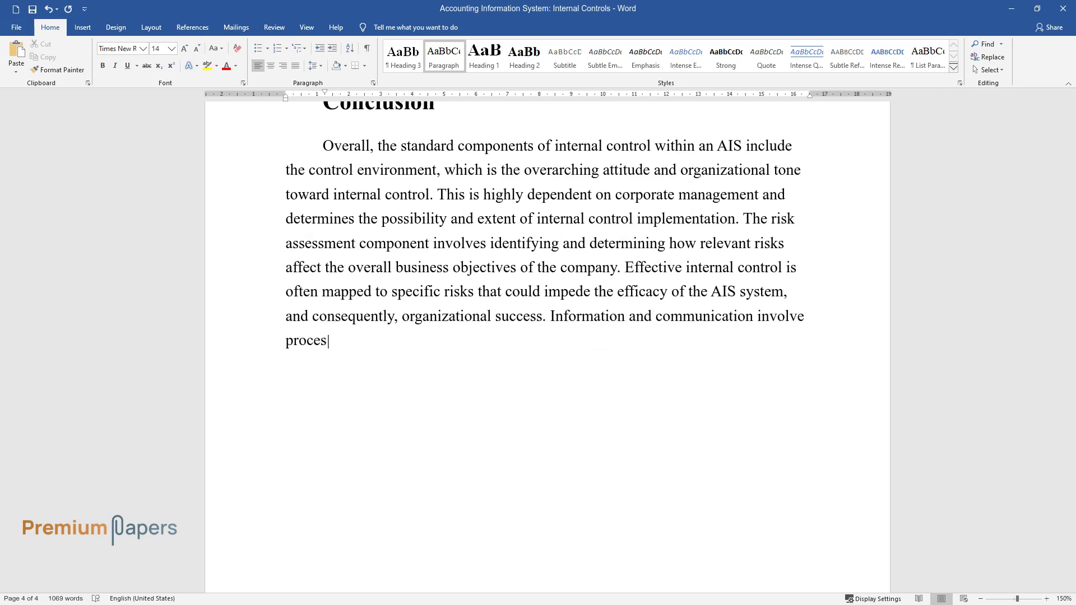
text(ses to ensure that information is )
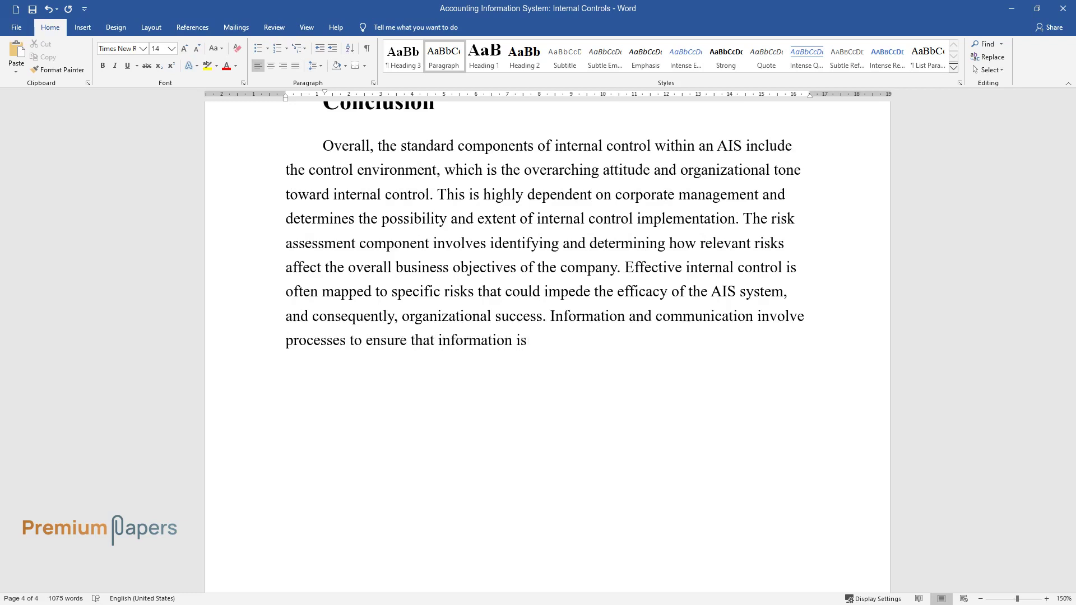
text(relayed accordingly to required pa)
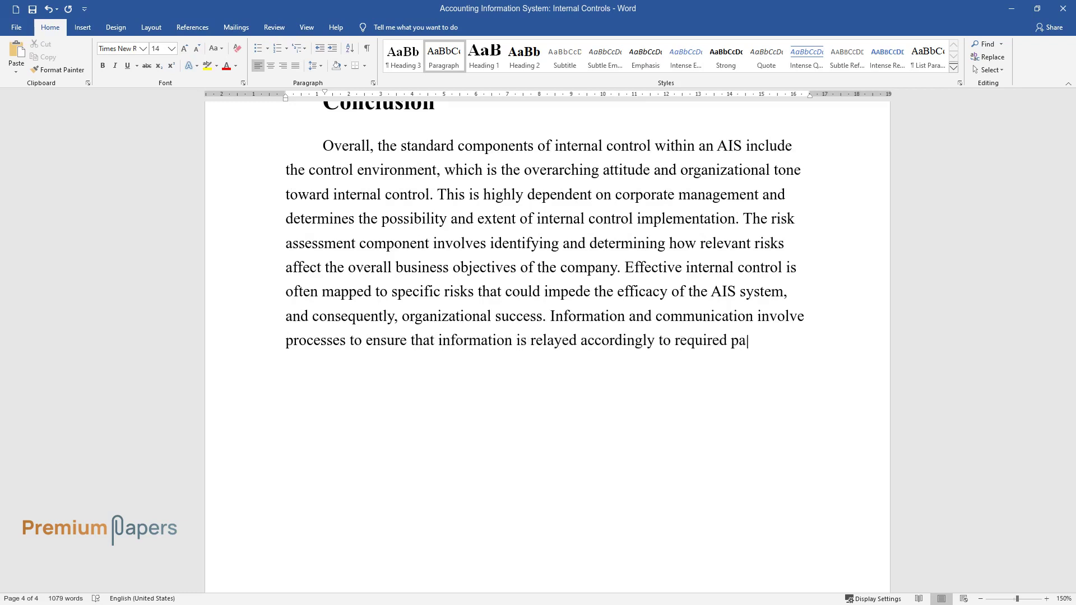
text(rties. This also supports internal)
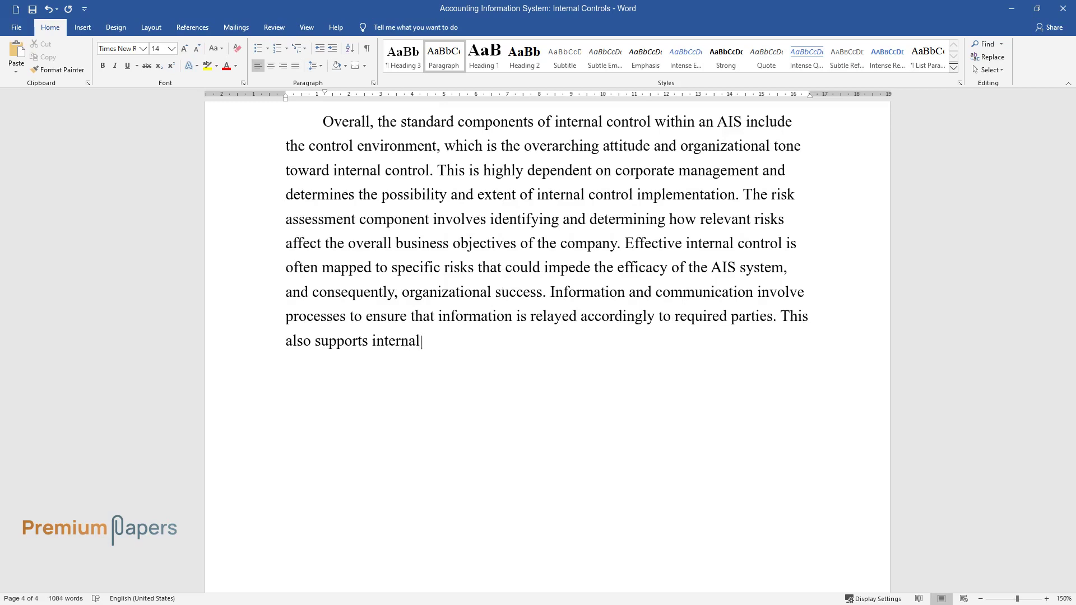
text( control implementation as managem)
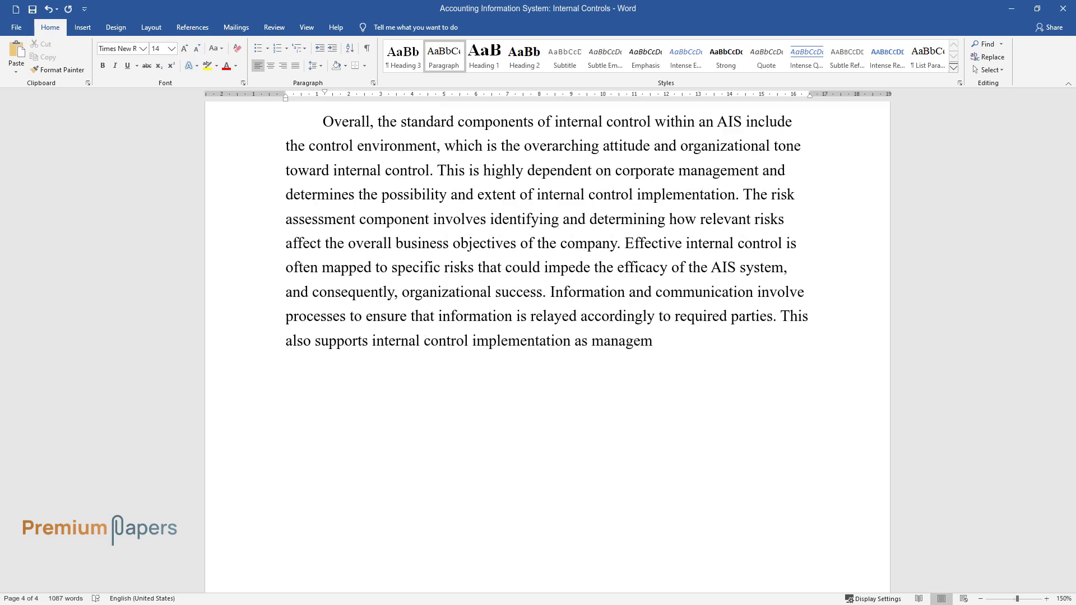
text(ent can communicate accordingly wi)
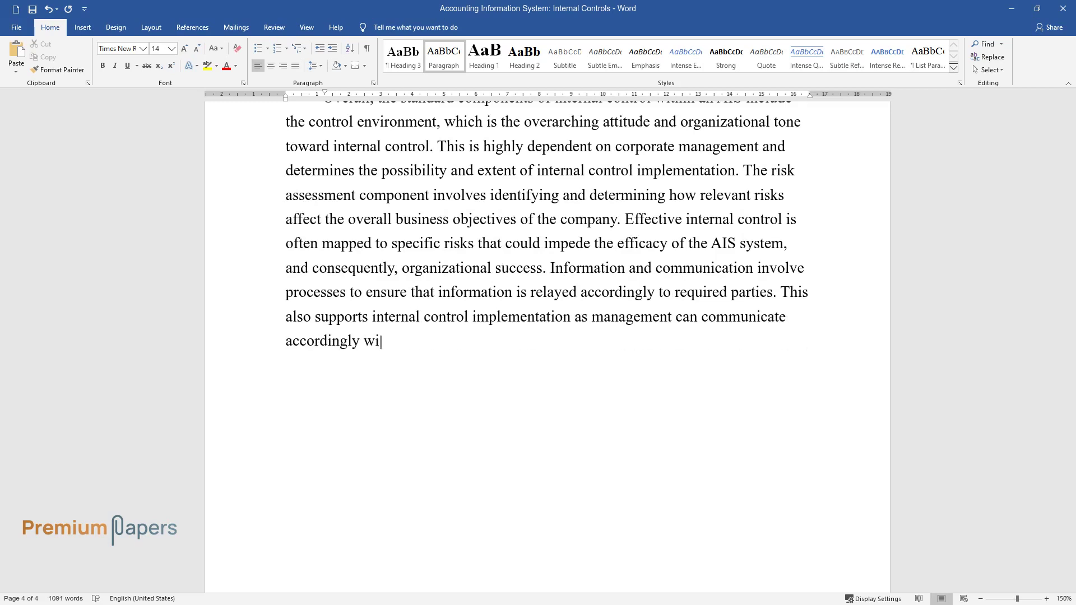
text(th employees, and the latter are e)
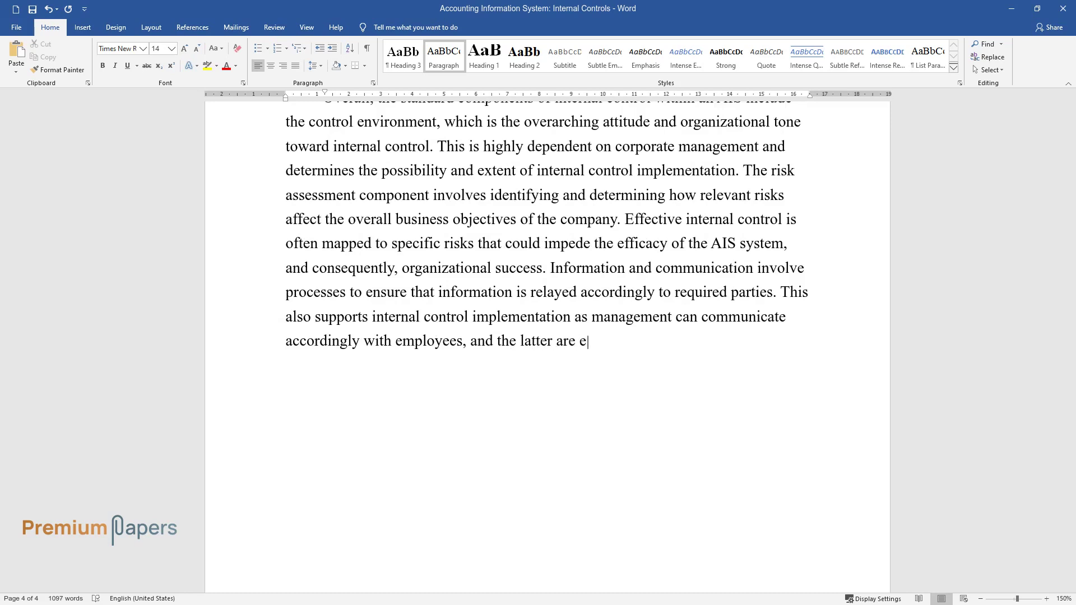
text(xplicitly aware of their responsib)
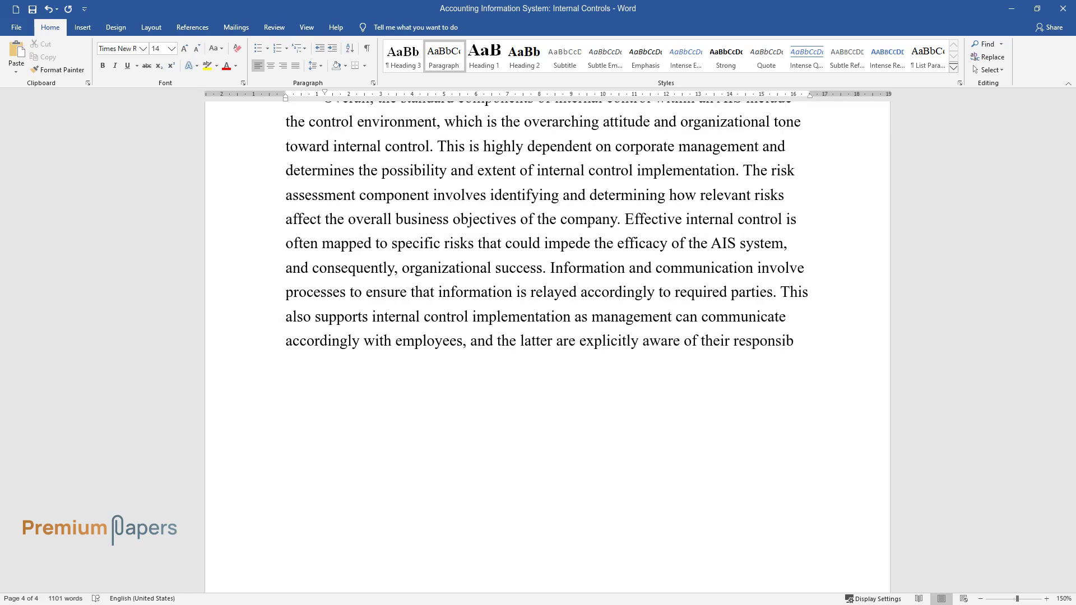
text(ilities. Further, monitoring invo)
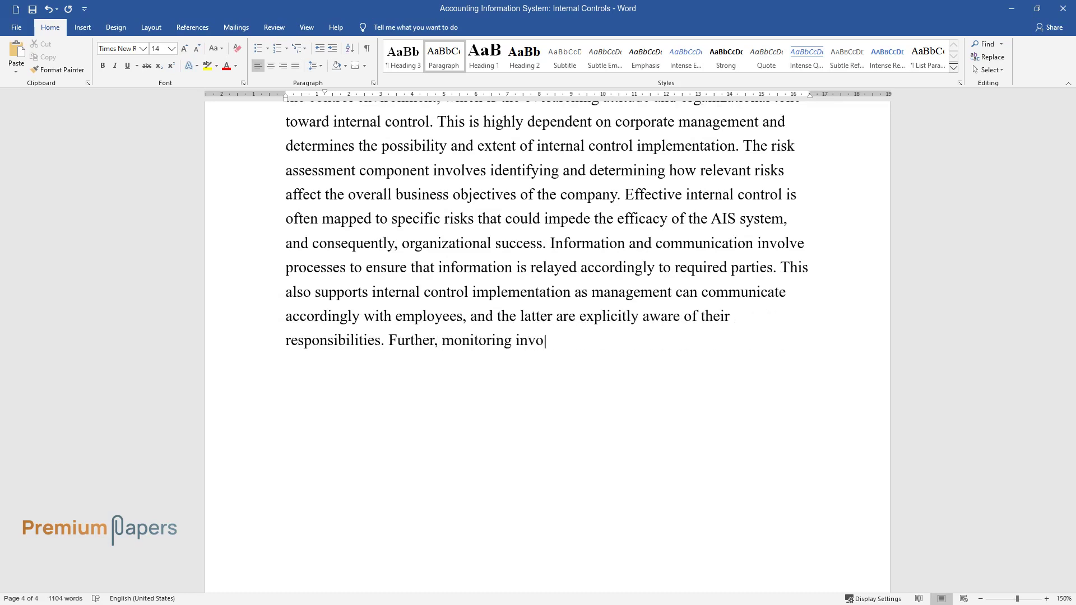
text(lves the regular checking and main)
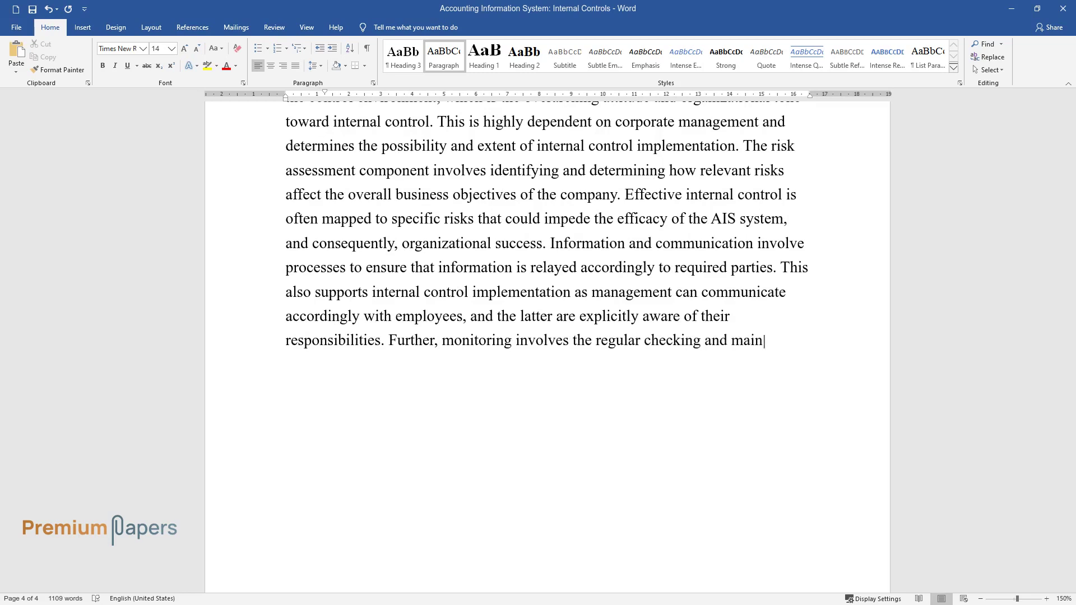
text(tenance of the internal control sy)
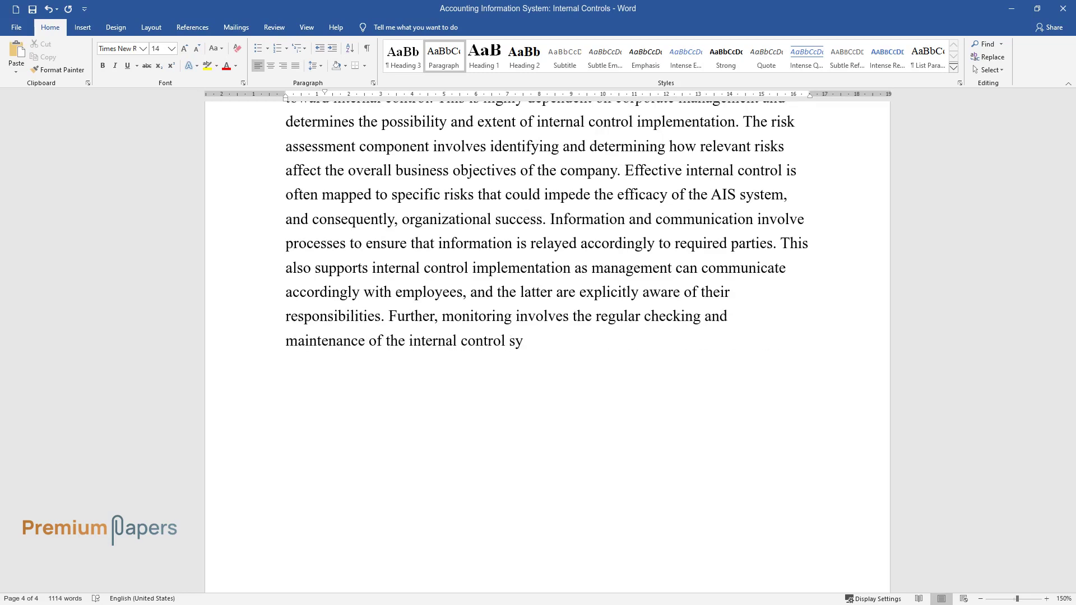
text(stem, while control activities co)
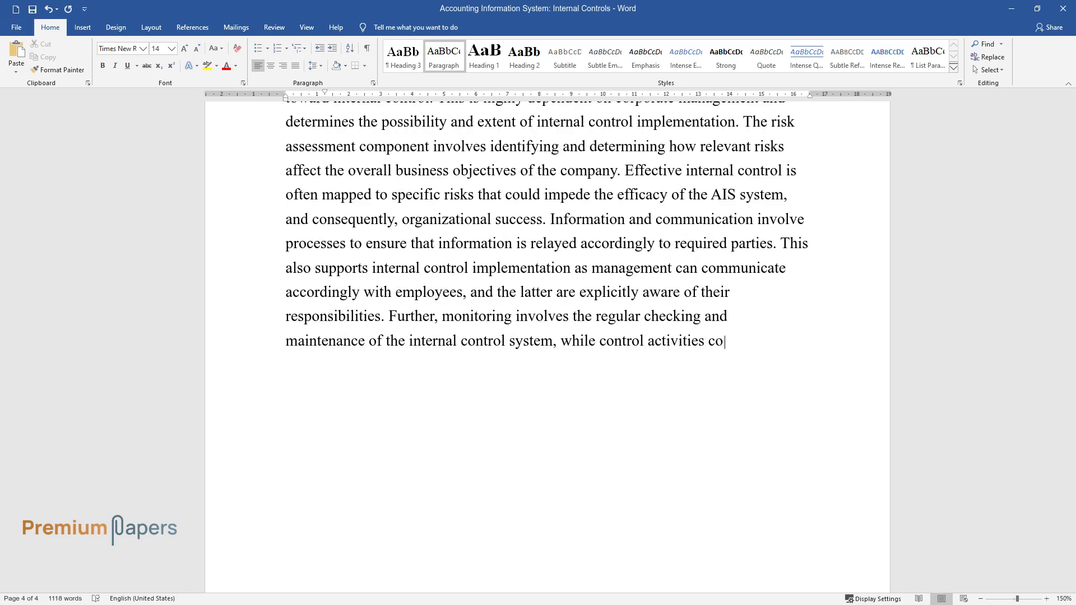
text(mprise the actual steps taken to as)
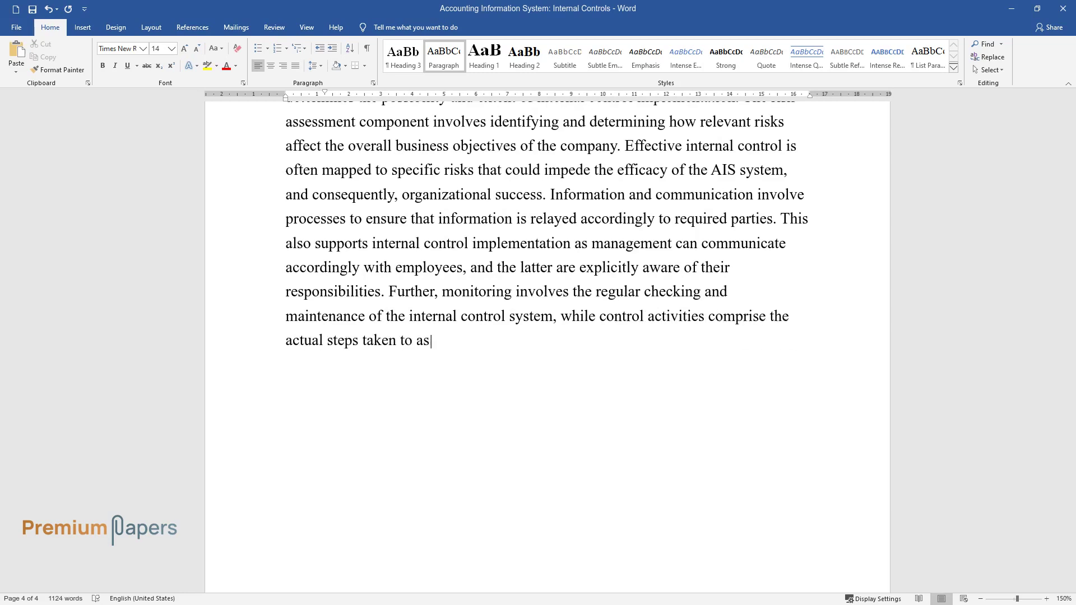
text(sert internal control. An effectiv)
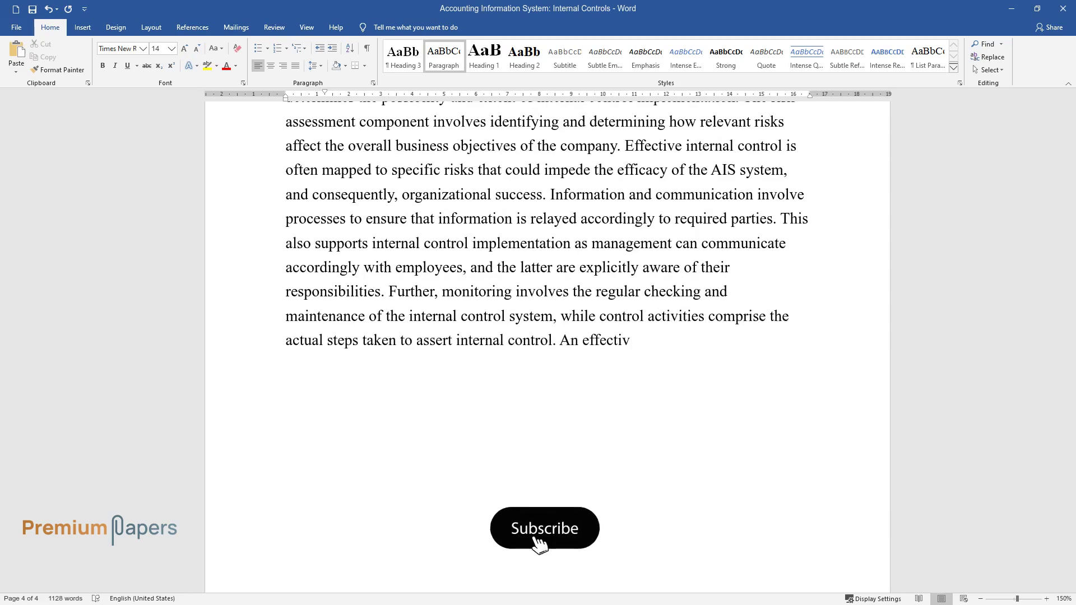
text(ely implemented internal control s)
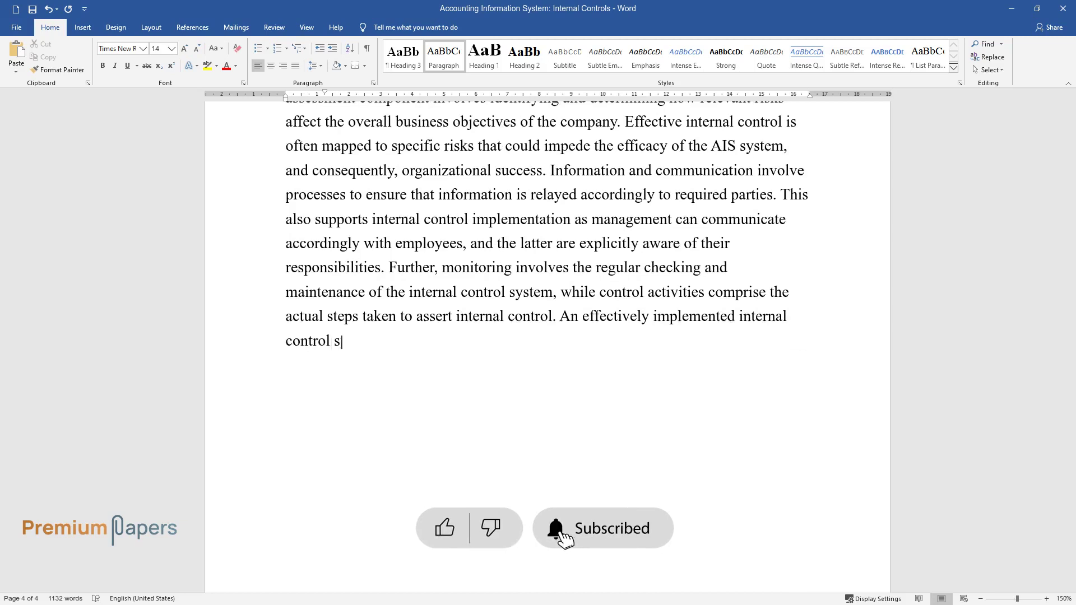
text(ystem in AIS will ensure the overa)
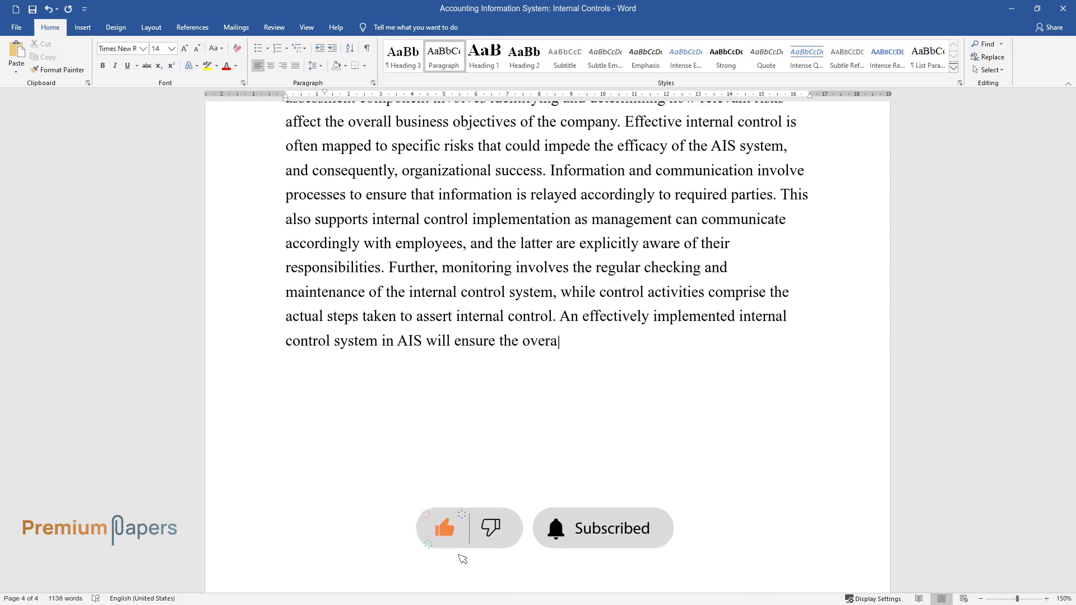
text(ll achievement of overarching orga)
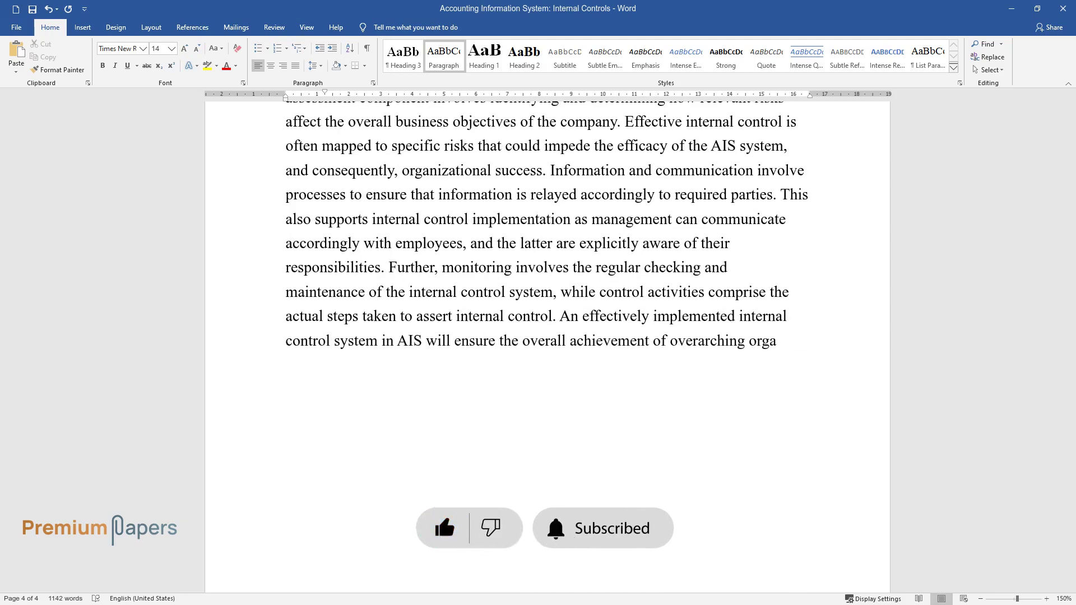
text(nizational goals.)
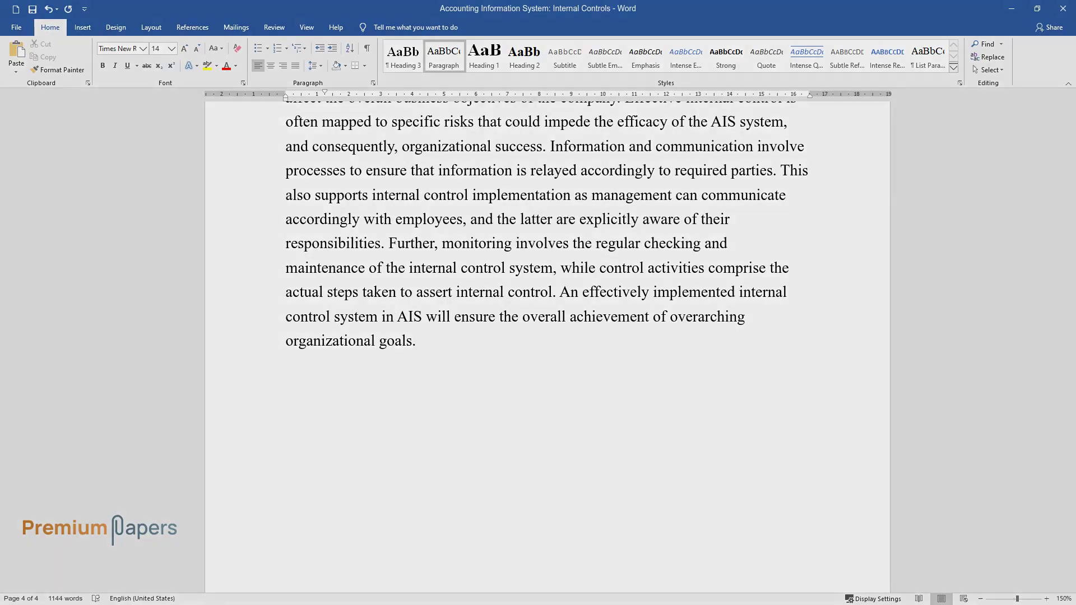